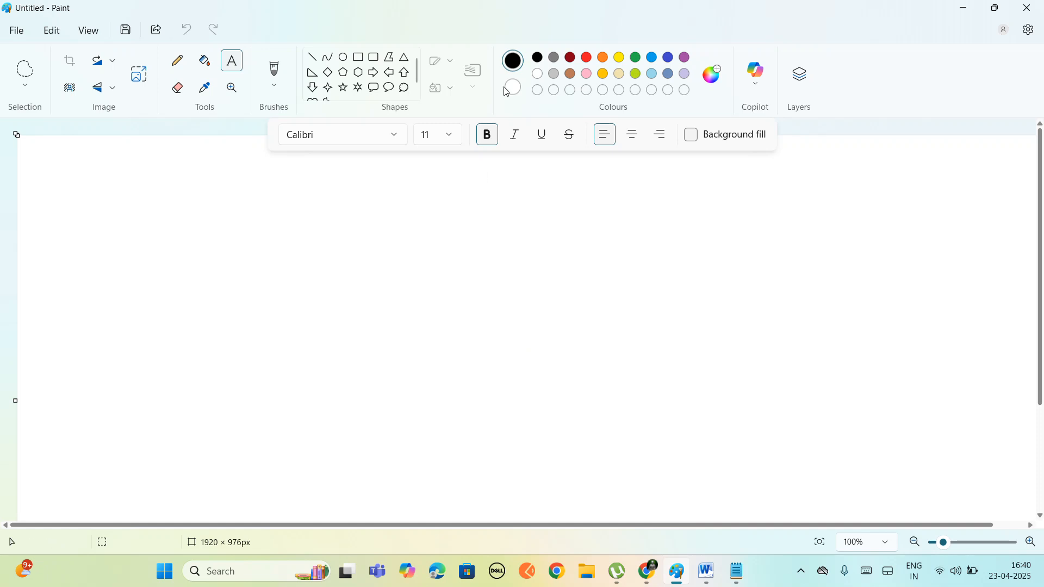
Step: Draw two black rounded rectangles side by side on the canvas, about 404 × 344 px on the left and 348 × 342 px on the right
left_click(375, 63)
left_click(375, 63)
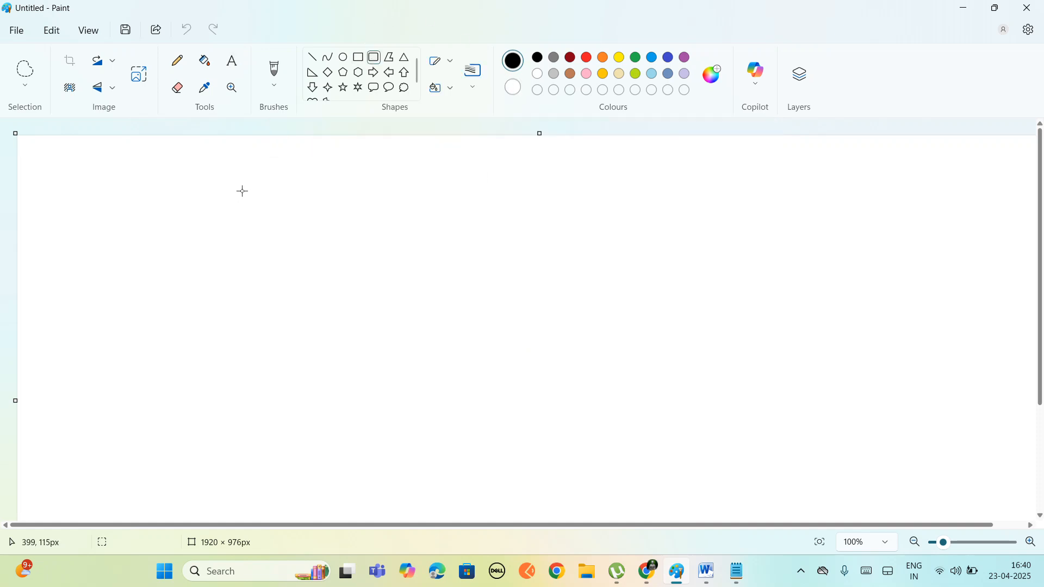
left_click_drag(220, 211, 441, 398)
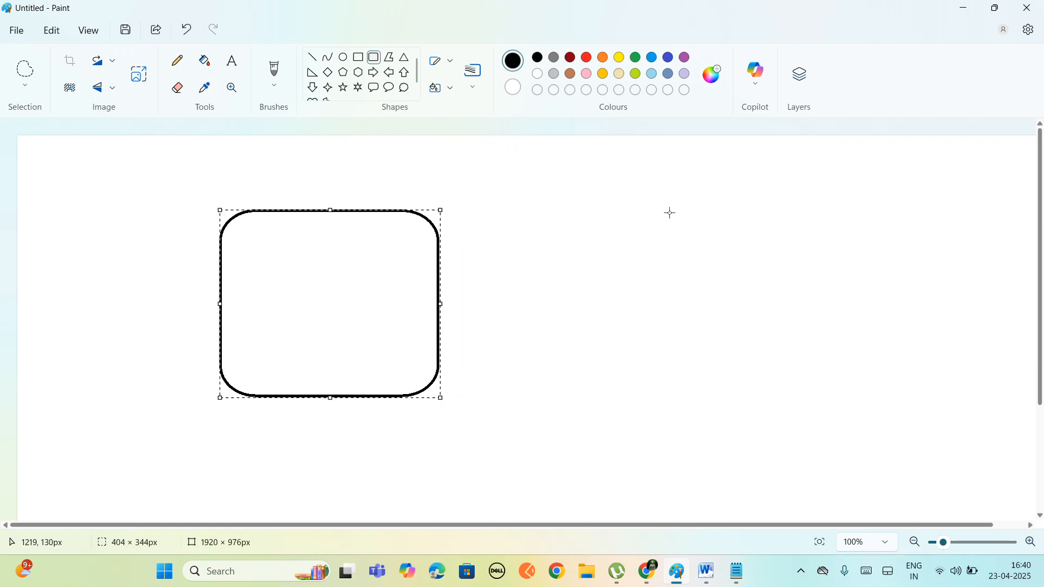
left_click_drag(629, 212, 821, 399)
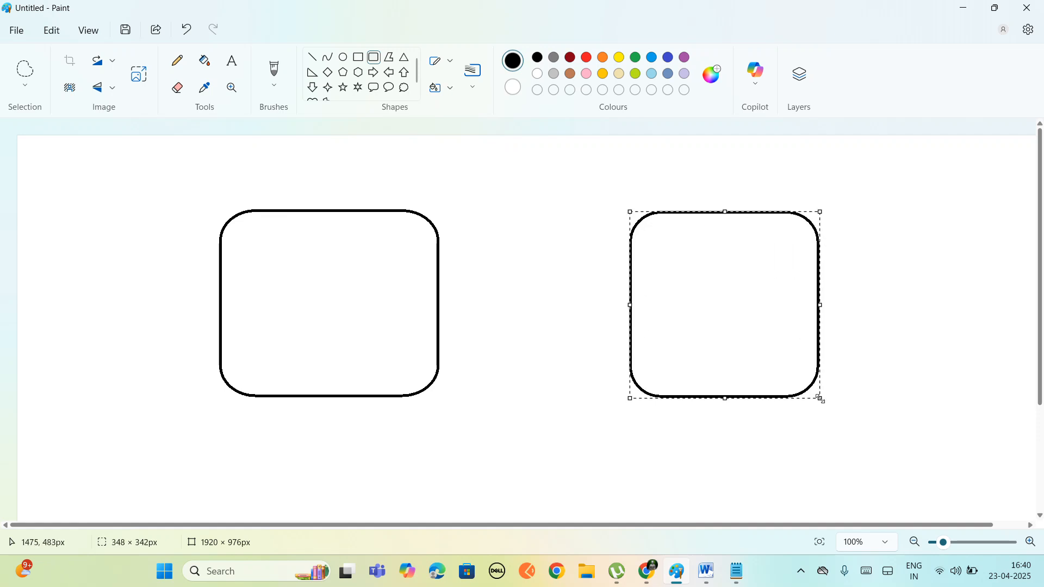
left_click(518, 329)
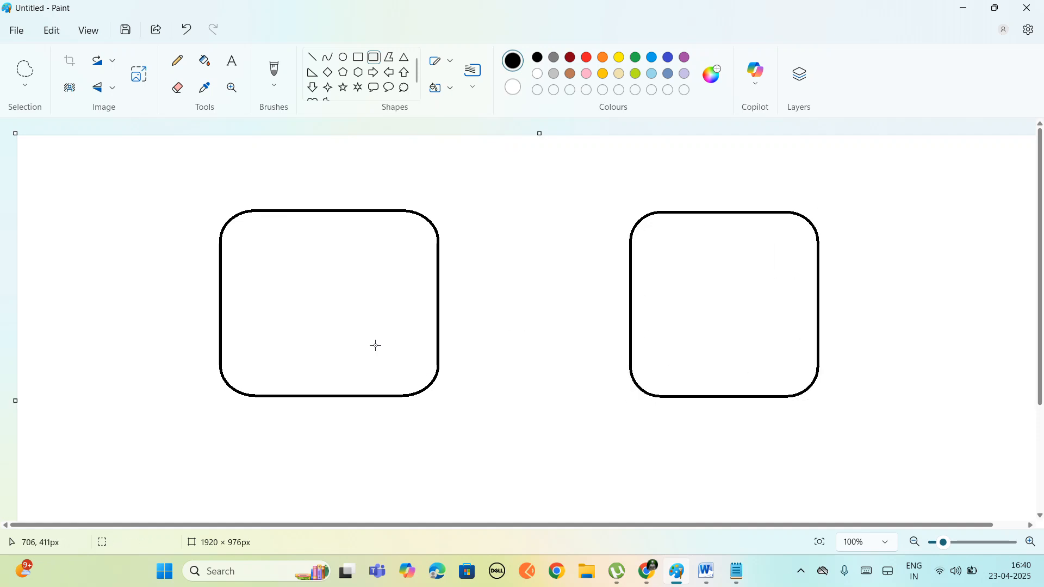
Step: Add the text label "Salesforce Org A" above the left rounded rectangle
left_click(232, 61)
left_click_drag(261, 180, 396, 202)
type("Salesforce Org ")
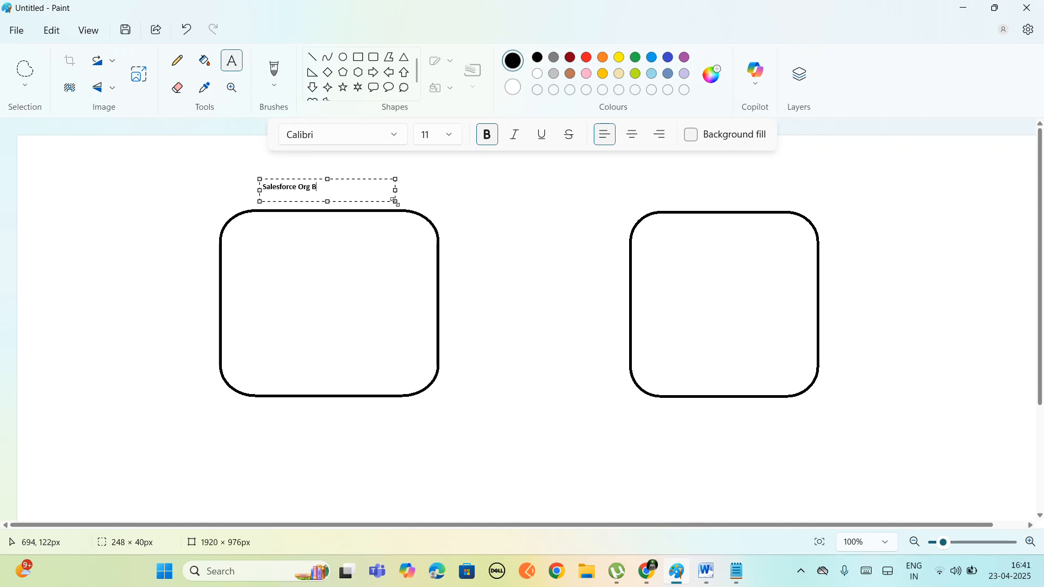
type("A")
left_click(593, 201)
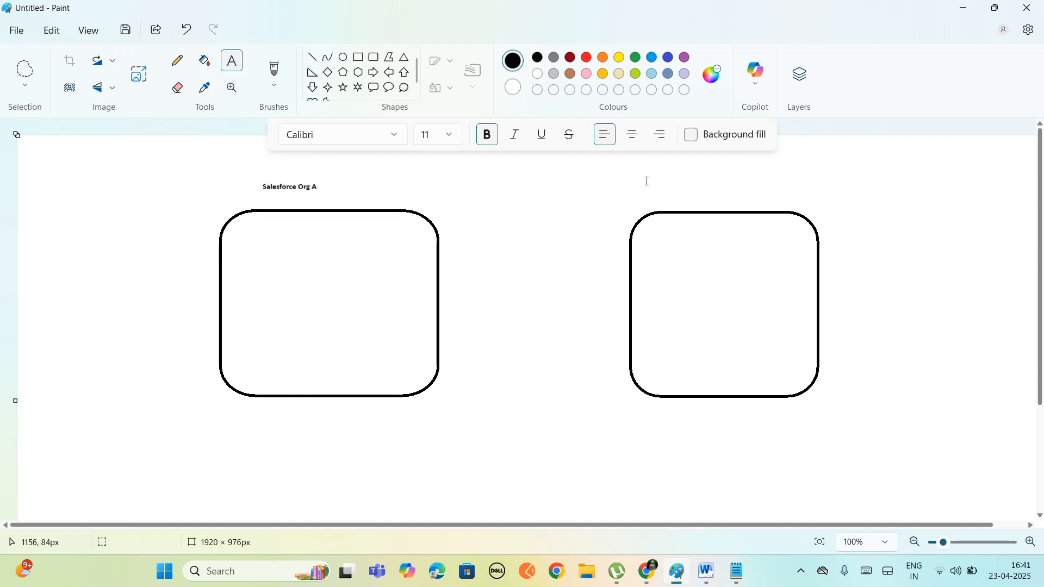
Step: Add the text label "Salesforce Org B" above the right rounded rectangle
left_click_drag(652, 183, 814, 208)
type("Sale")
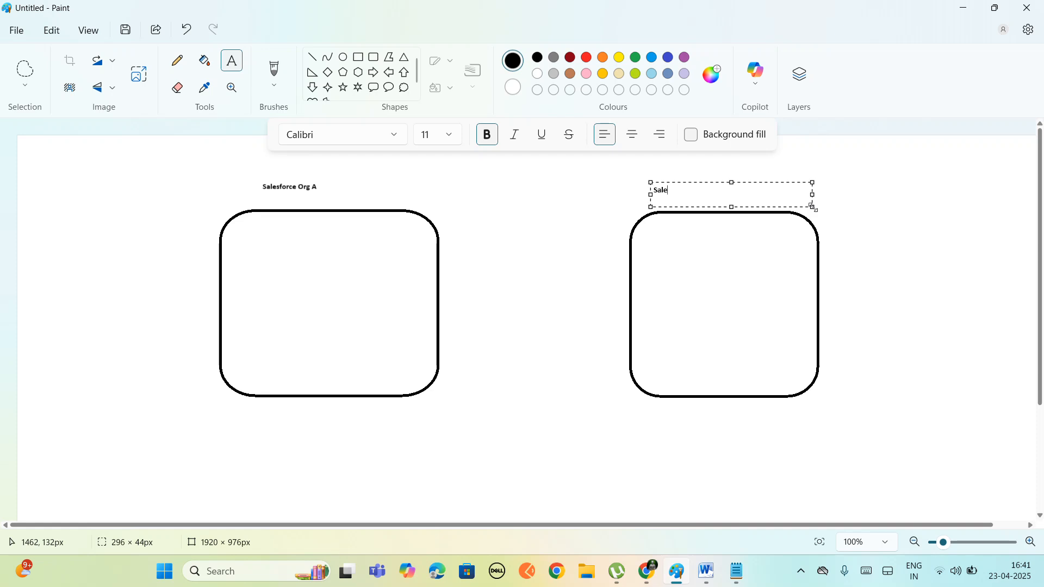
type("sforce Org B")
left_click(258, 253)
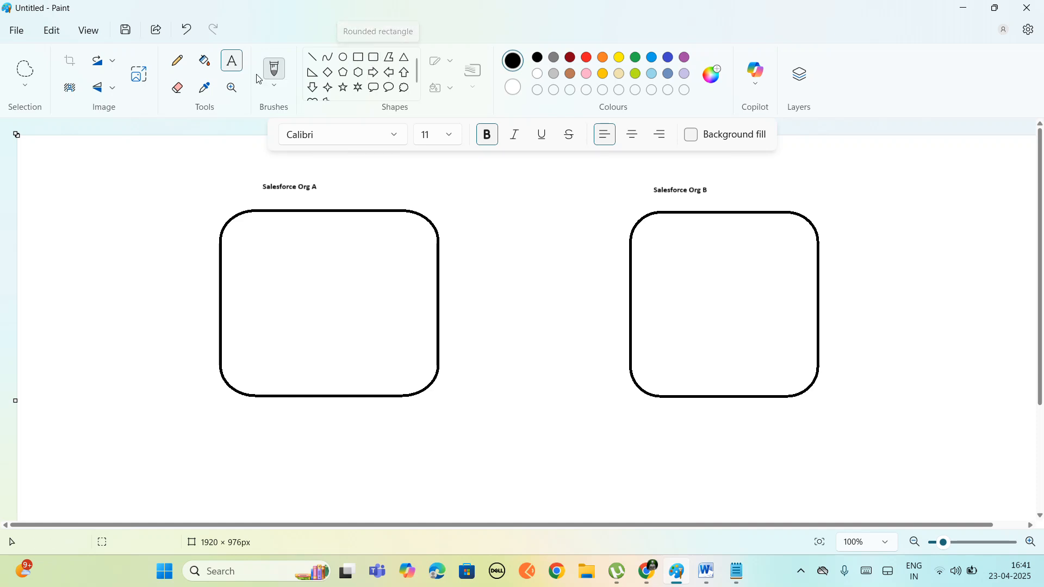
Step: Create a text box about 278 × 216 px inside the Org A rectangle, with the heading "Account Create Any Record Eg:-"
left_click(247, 235)
left_click_drag(292, 263, 400, 353)
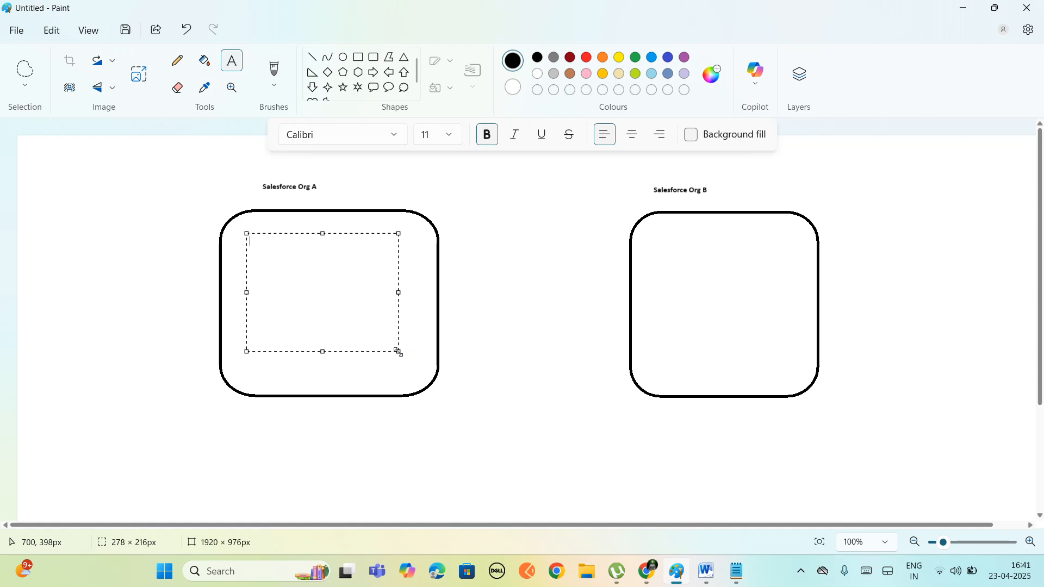
type("Acciy")
key("BackSpace")
key("BackSpace")
type("ount Creaet")
key("BackSpace")
key("BackSpace")
key("BackSpace")
type("ate")
type(" Any Record")
type(" Eg:-  ")
type("Name")
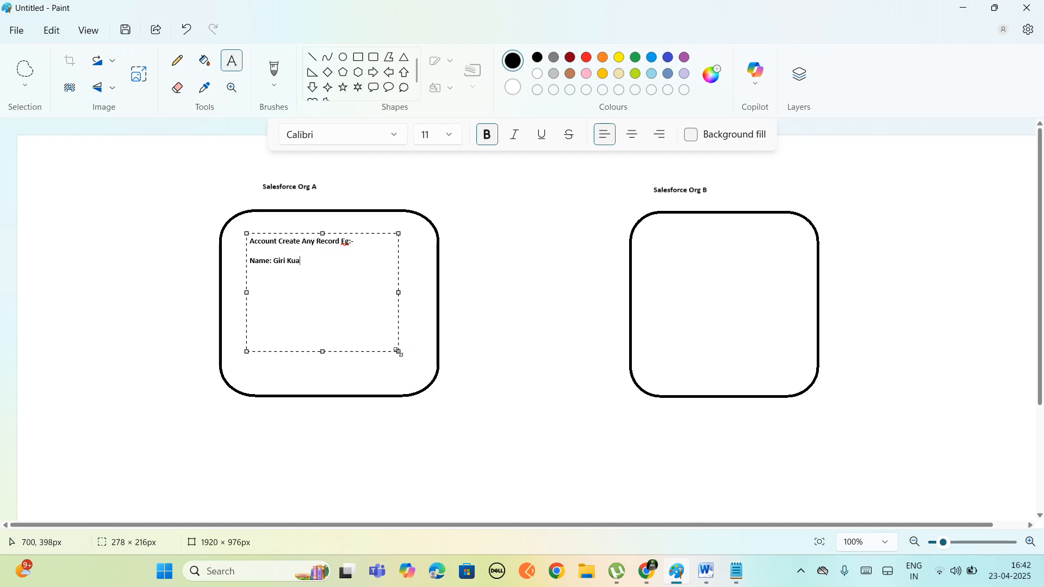
Step: Add Name and Phone lines below the Org A heading, with the sample contact's full name and phone number
key("Return")
type("Phone")
type("Web")
type("Site")
type(":")
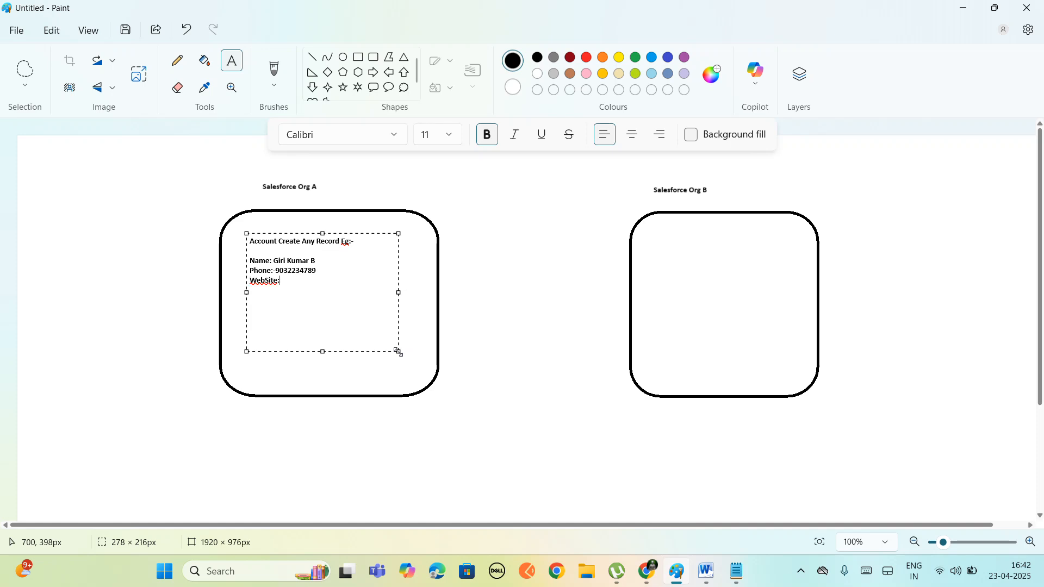
type("-www.salesforce.com")
Step: Add an Email line with the contact's e-mail address to the Org A text and finish the text box
type("E")
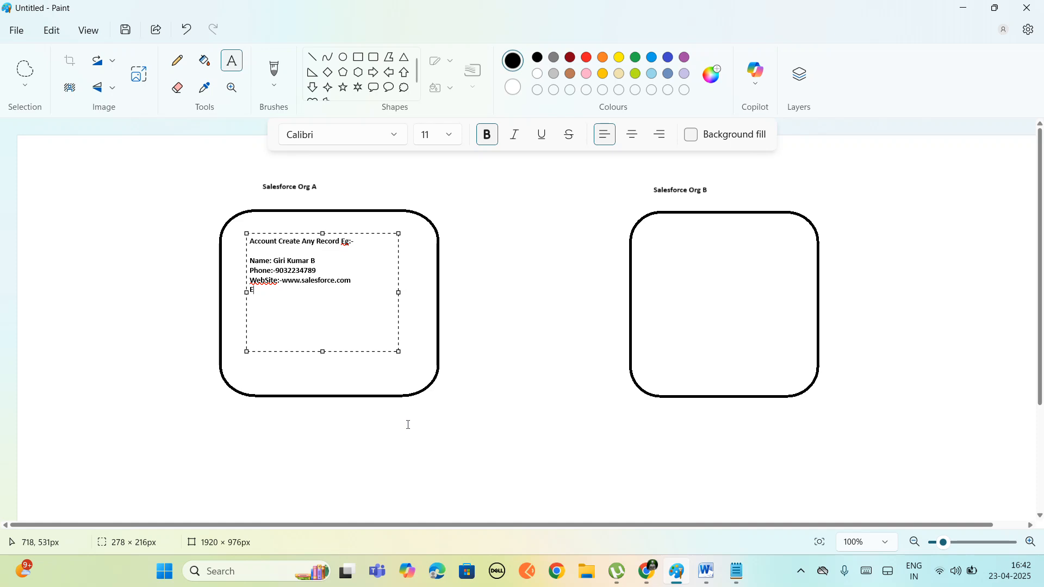
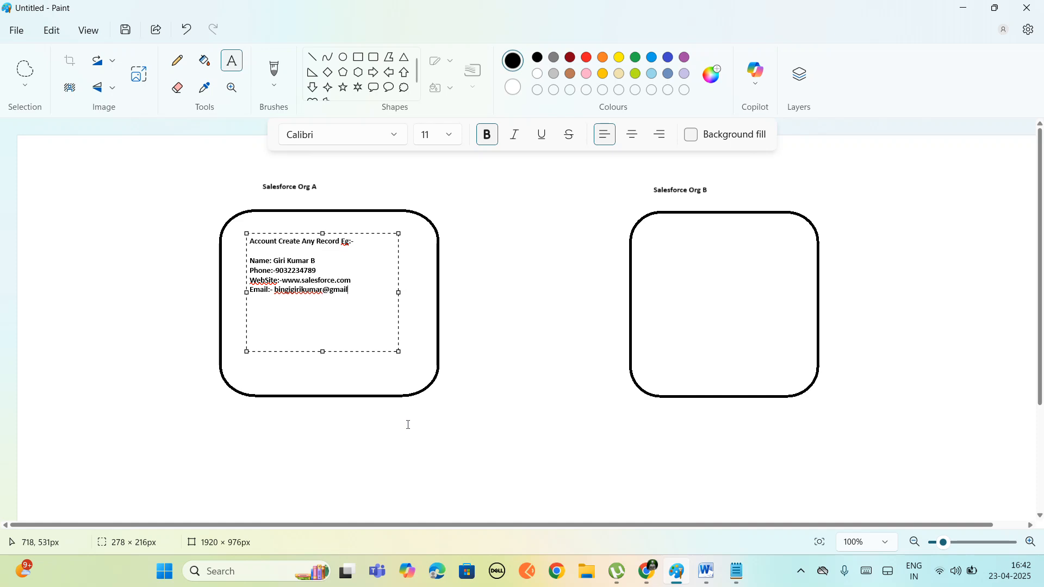
left_click(566, 344)
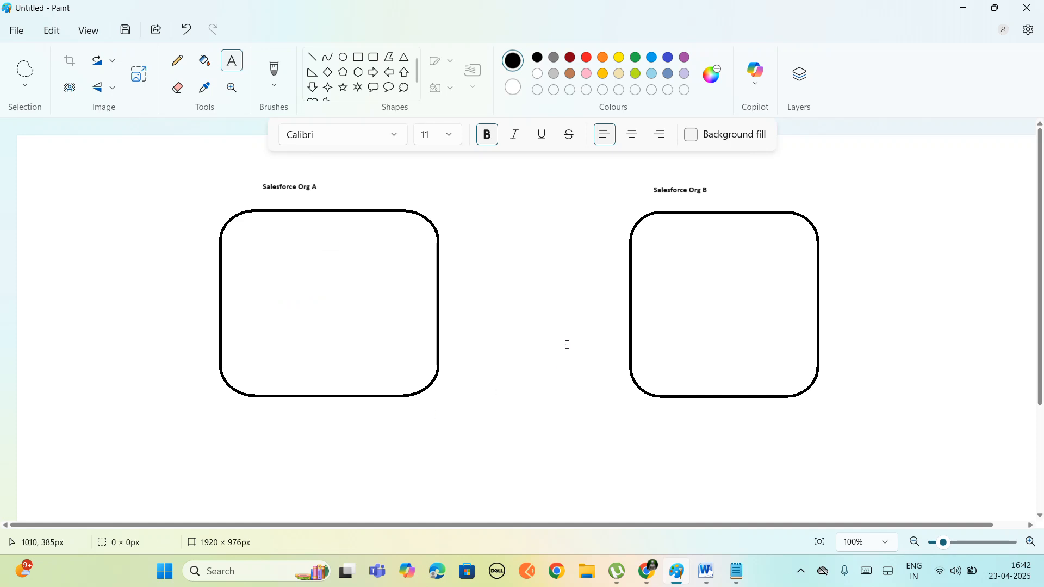
Step: Create a text box about 272 × 192 px inside the Org B rectangle and enter "Automatically", using the suggested spelling
left_click(652, 233)
left_click_drag(652, 233, 800, 338)
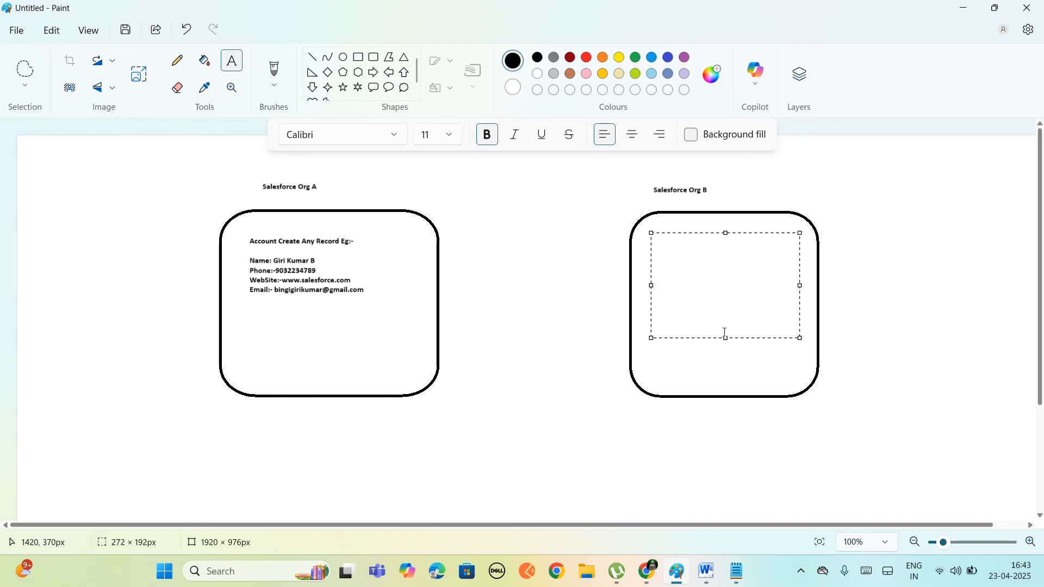
type("Automaticlly")
right_click(683, 241)
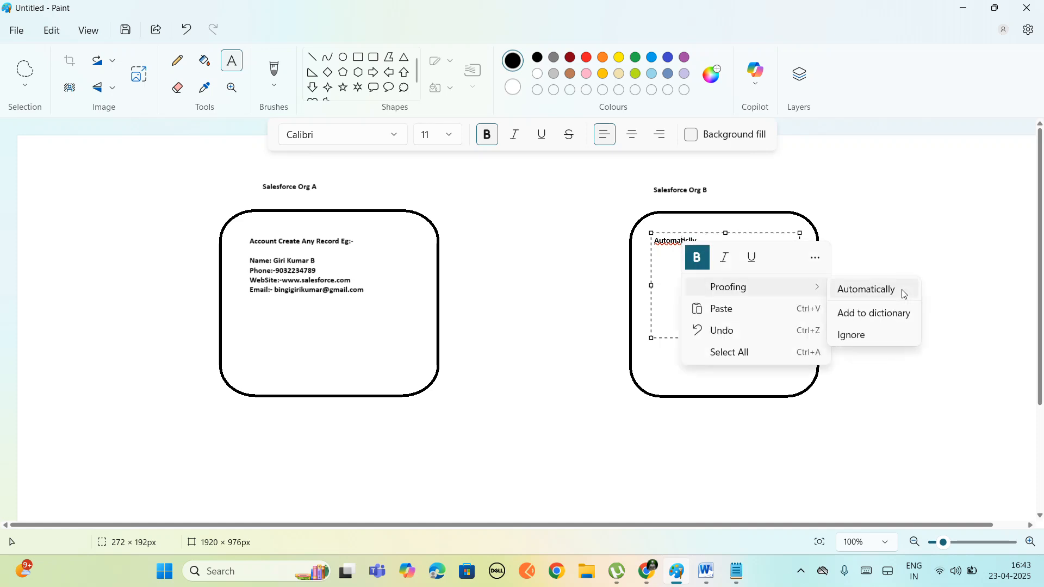
left_click(889, 298)
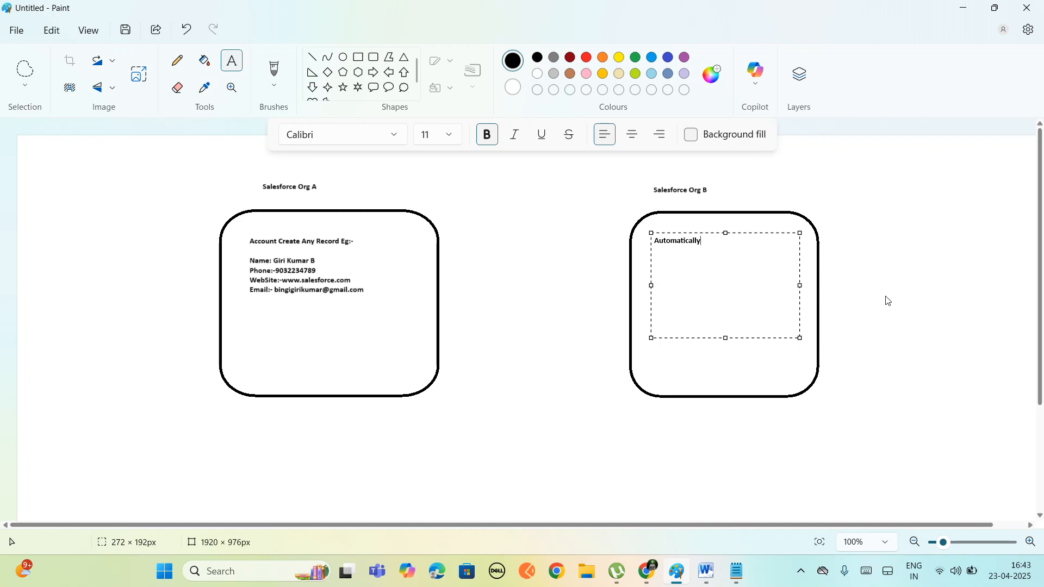
Step: Complete the Org B heading as "Automatically Created a Record in org B"
type("Created a Record in org b")
key("BackSpace")
type("B  ")
type("Name")
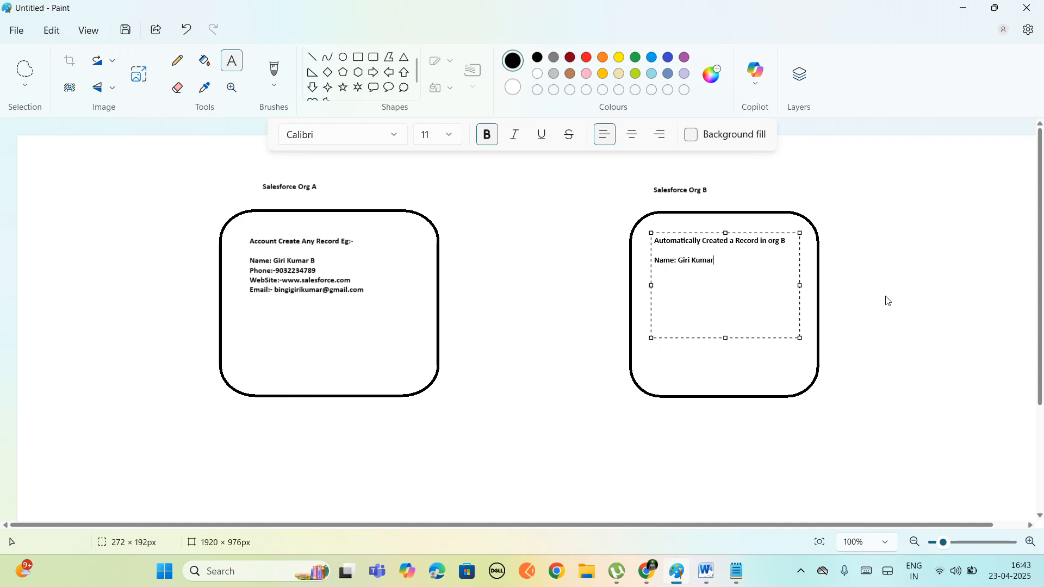
type(":-")
type("90")
Step: Add Name and Phone lines below the Org B heading, repeating the sample contact's full name and phone number
type("34")
type("7")
type("89")
type("Web")
type("s")
type("it")
type("e")
type(":- ")
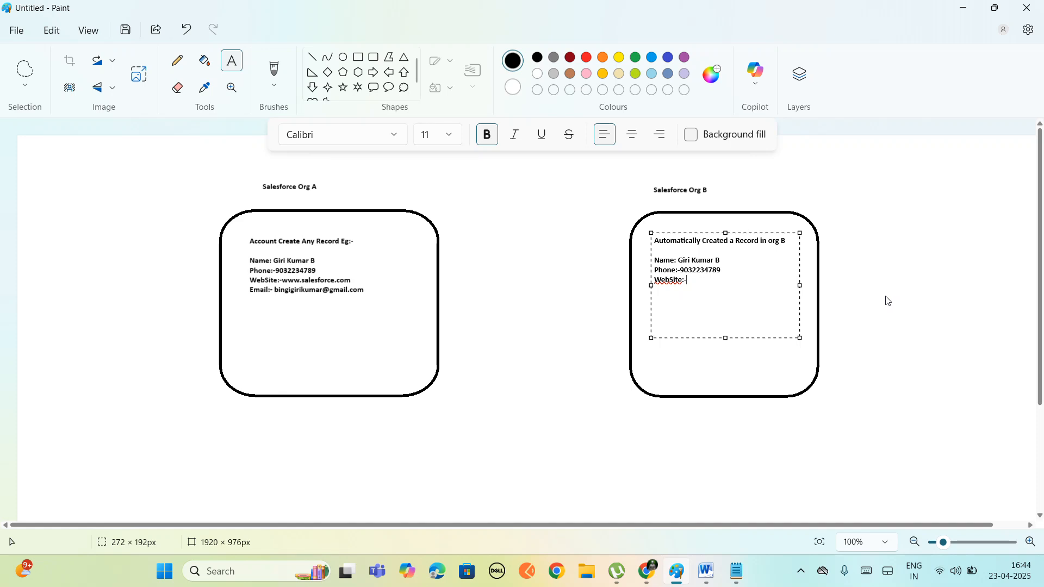
type("Salesfor")
type("ce")
type("www.")
left_click(759, 285)
type(".com ")
type("Email")
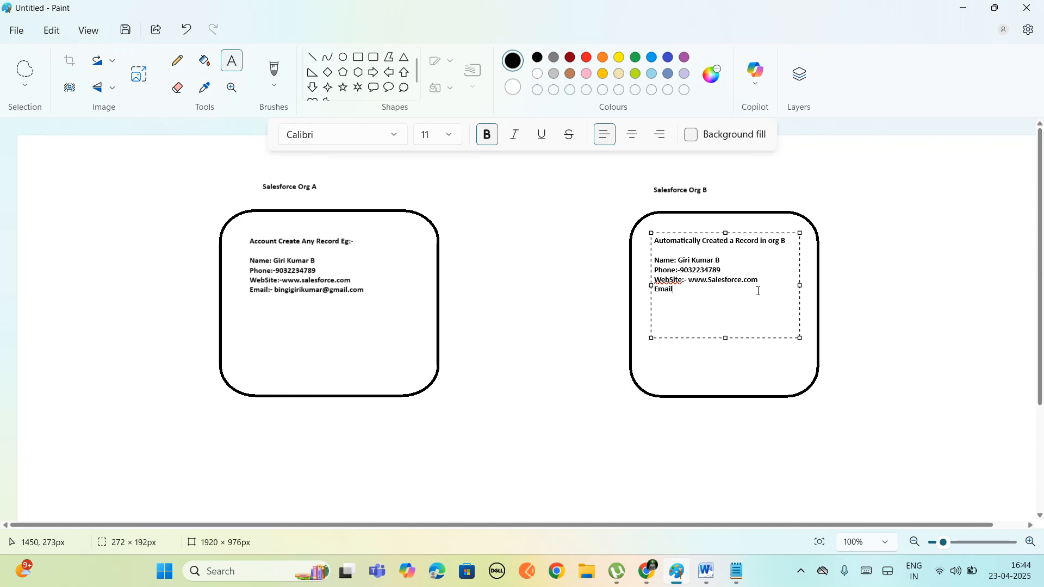
Step: Add an Email line with the contact's e-mail address to the Org B text and finish the text box
left_click(562, 321)
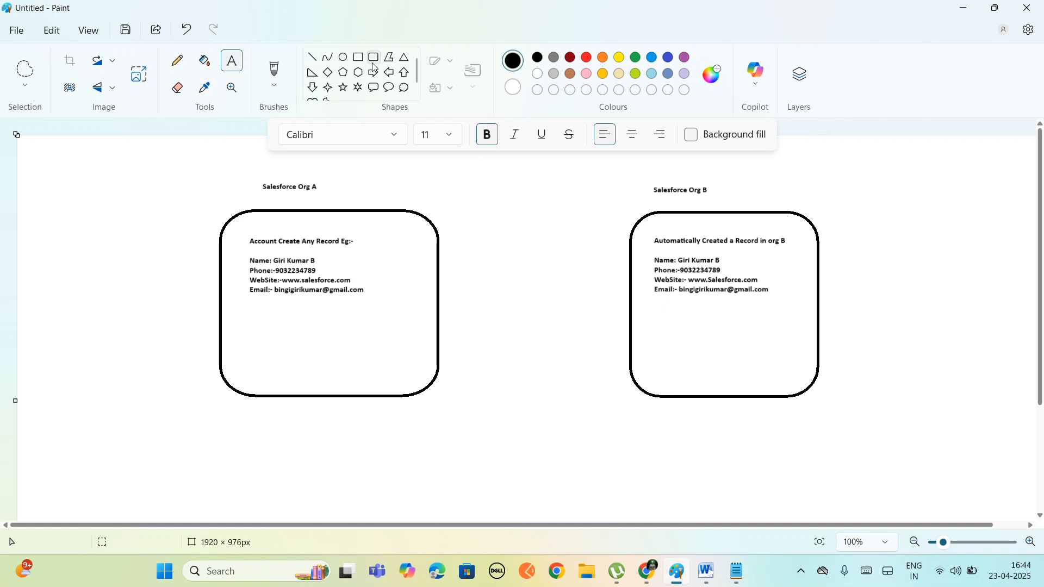
Step: Draw a right-pointing block arrow from the Org A rectangle to the Org B rectangle
left_click(313, 60)
left_click(373, 74)
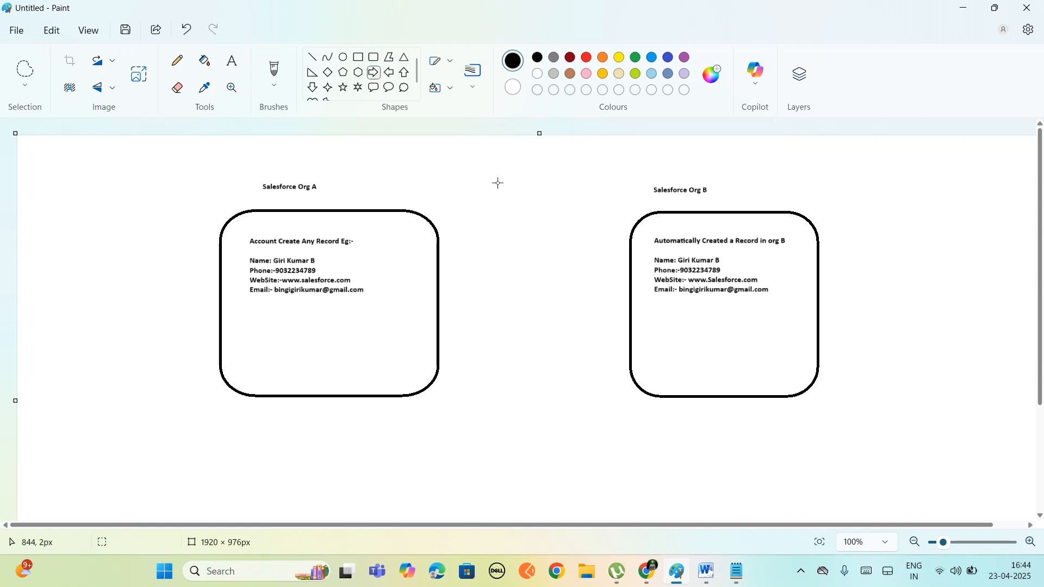
left_click_drag(446, 257, 628, 295)
left_click(596, 376)
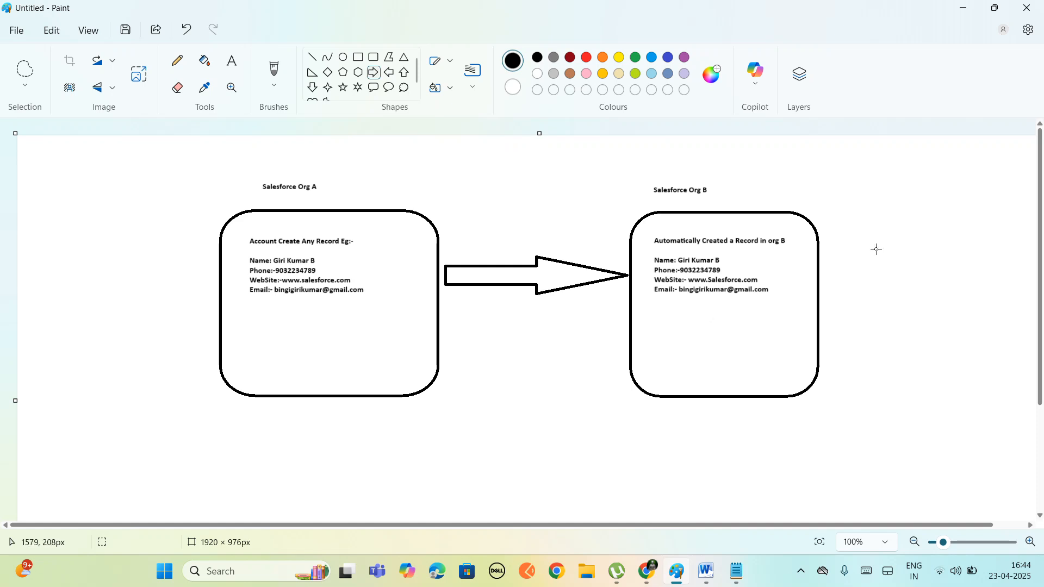
Step: Switch to the Salesforce Setup Home window in Chrome, open the Developer Console and maximize it
mouse_move(654, 584)
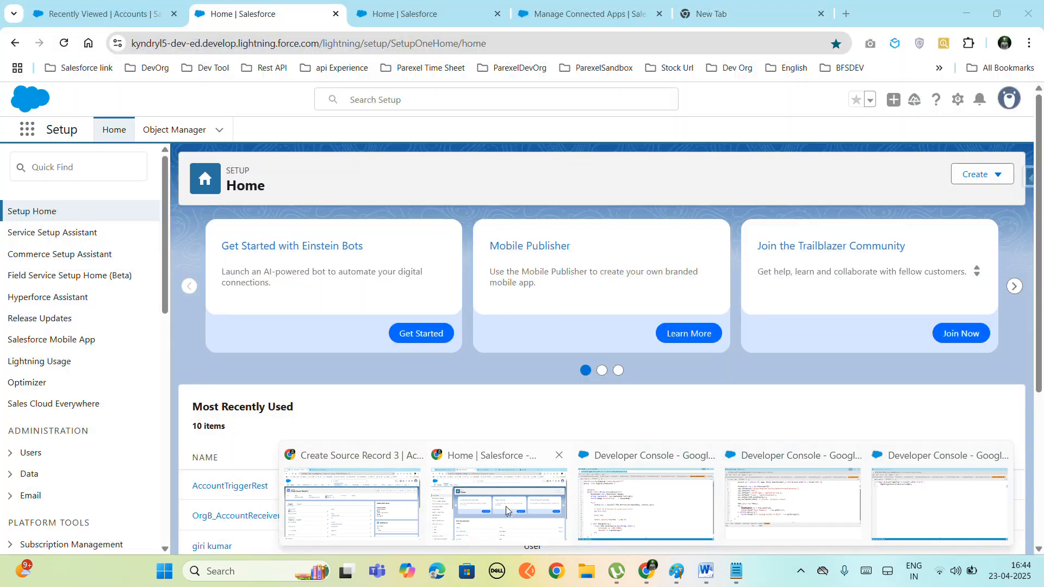
left_click(506, 511)
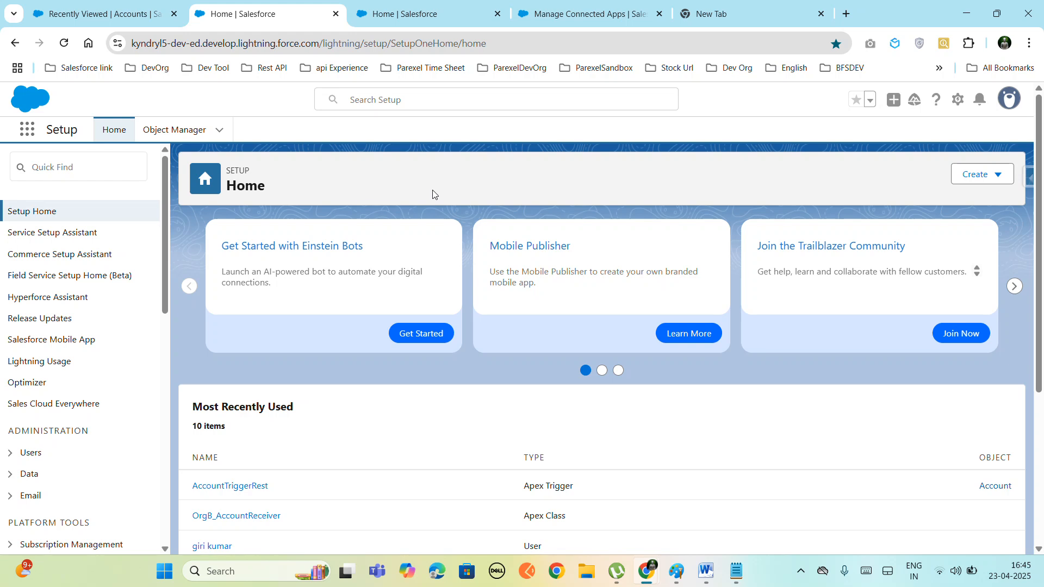
left_click(958, 103)
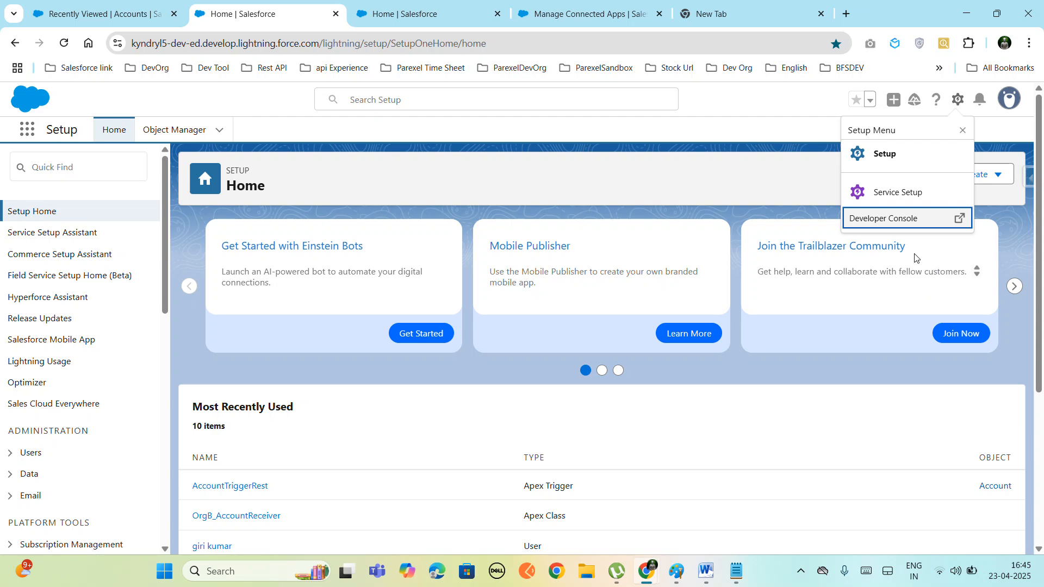
left_click(900, 223)
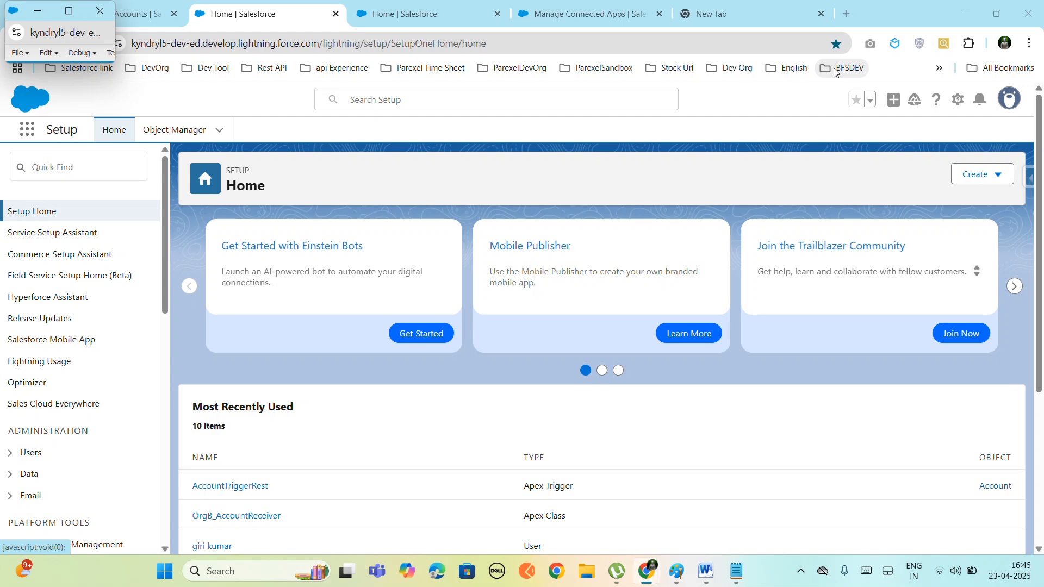
left_click(68, 11)
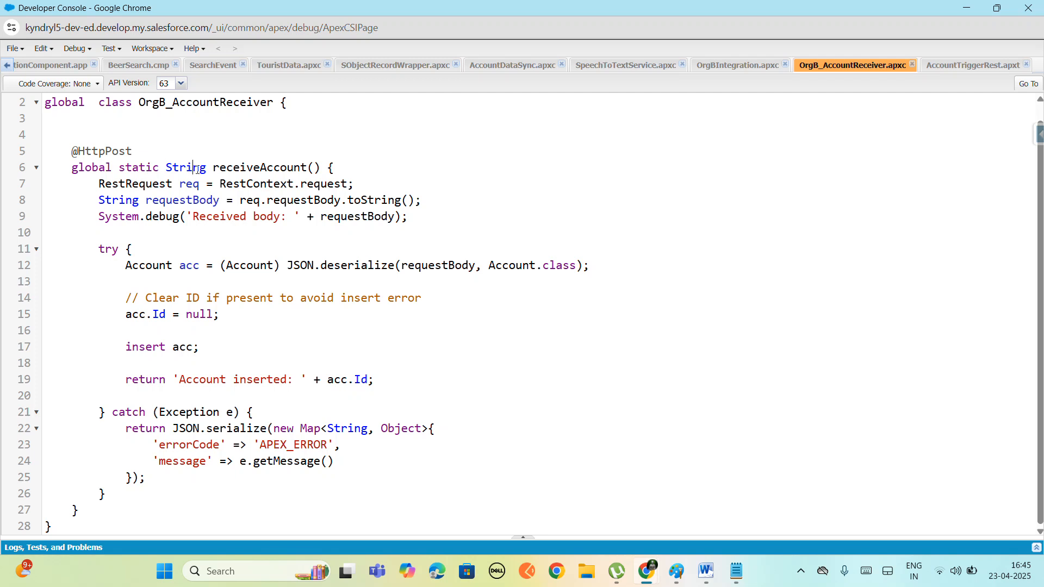
Step: Examine the receiveAccount method in the OrgB_AccountReceiver class, covering the request handling, JSON deserialization, account insert and return statement
double_click(197, 168)
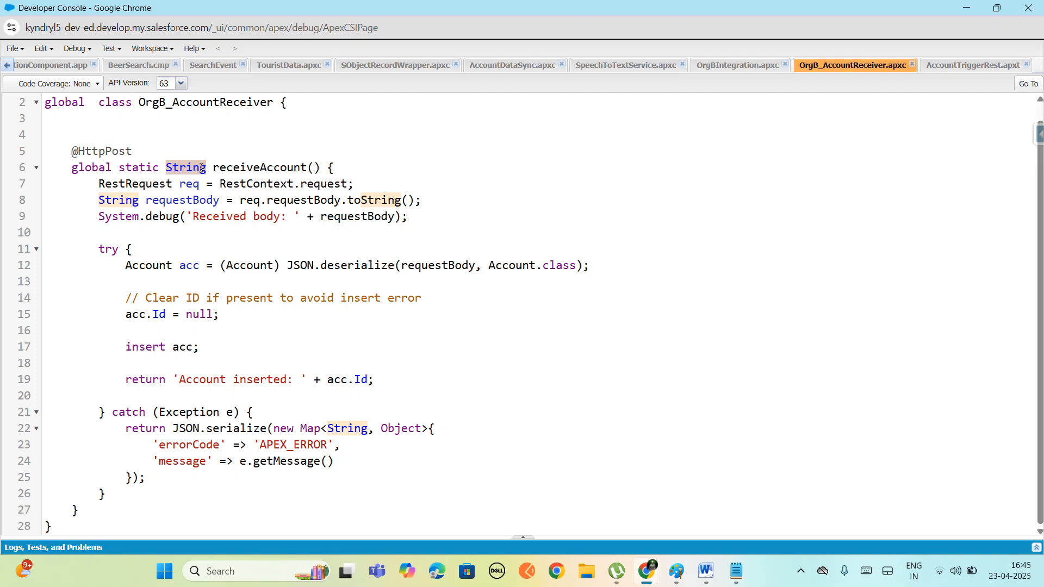
double_click(270, 168)
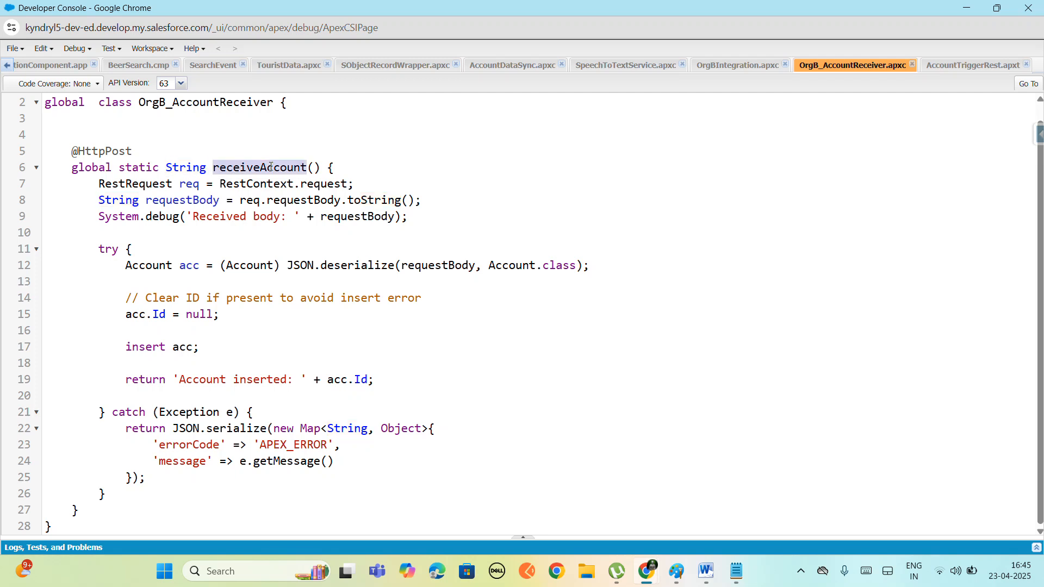
left_click_drag(96, 186, 380, 183)
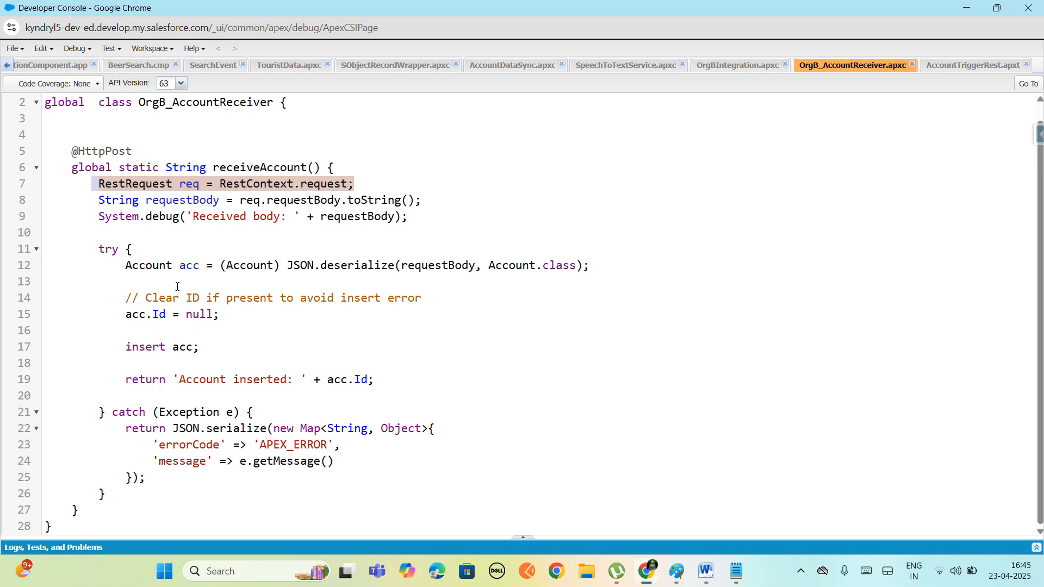
left_click(110, 270)
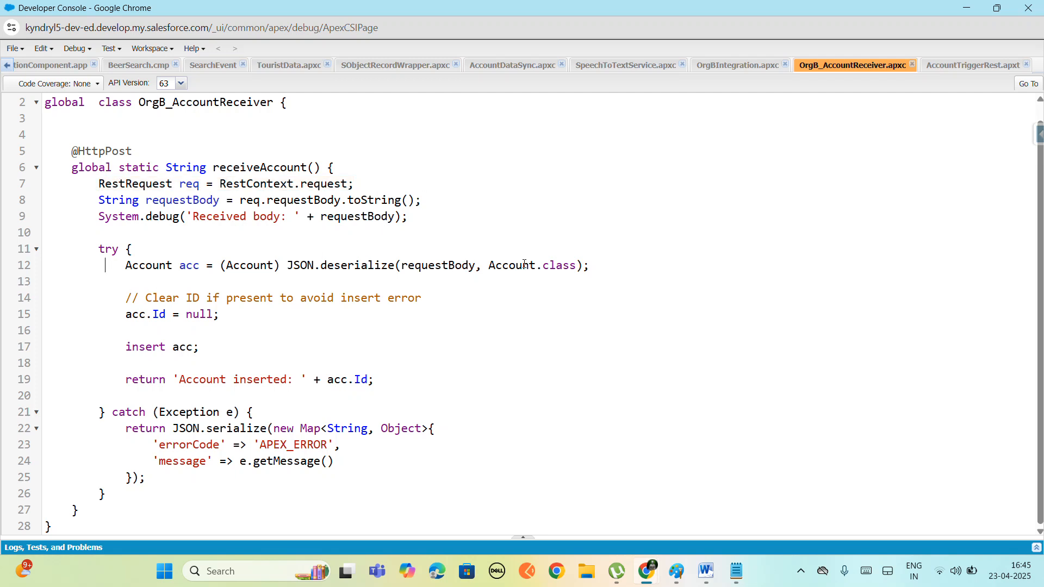
left_click(618, 266, "shift")
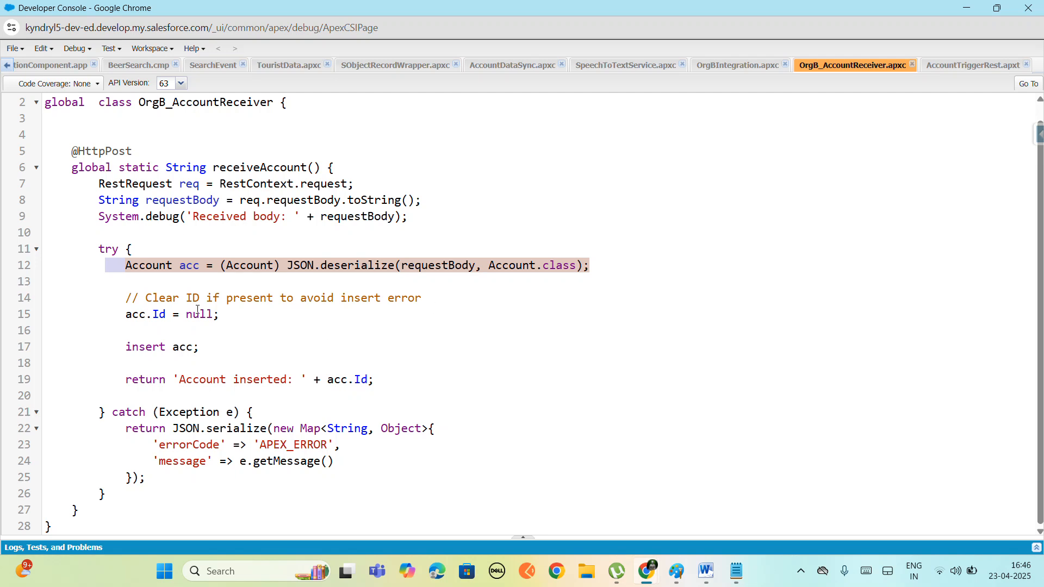
left_click(224, 347, "shift")
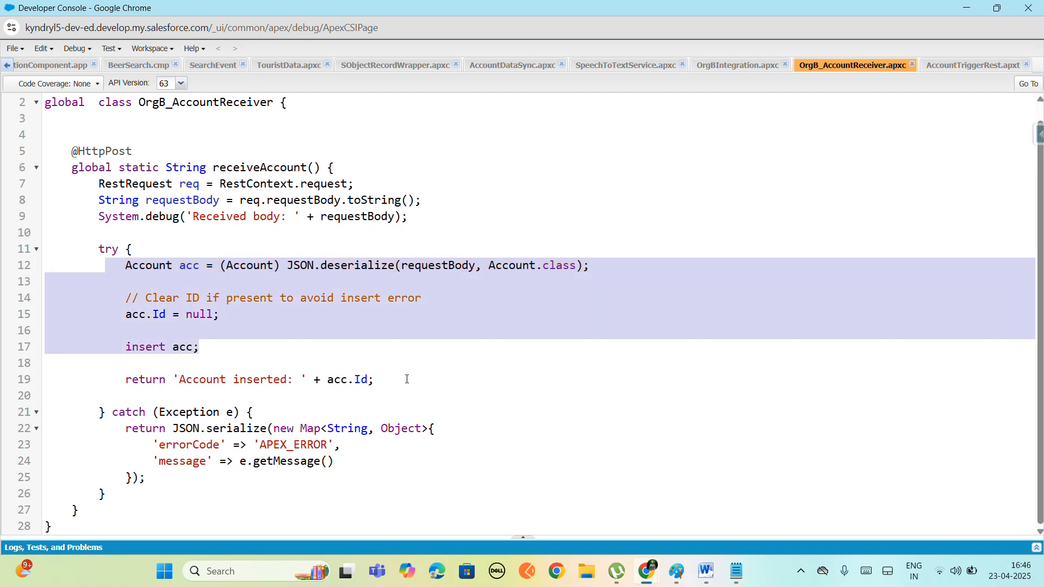
left_click(413, 381)
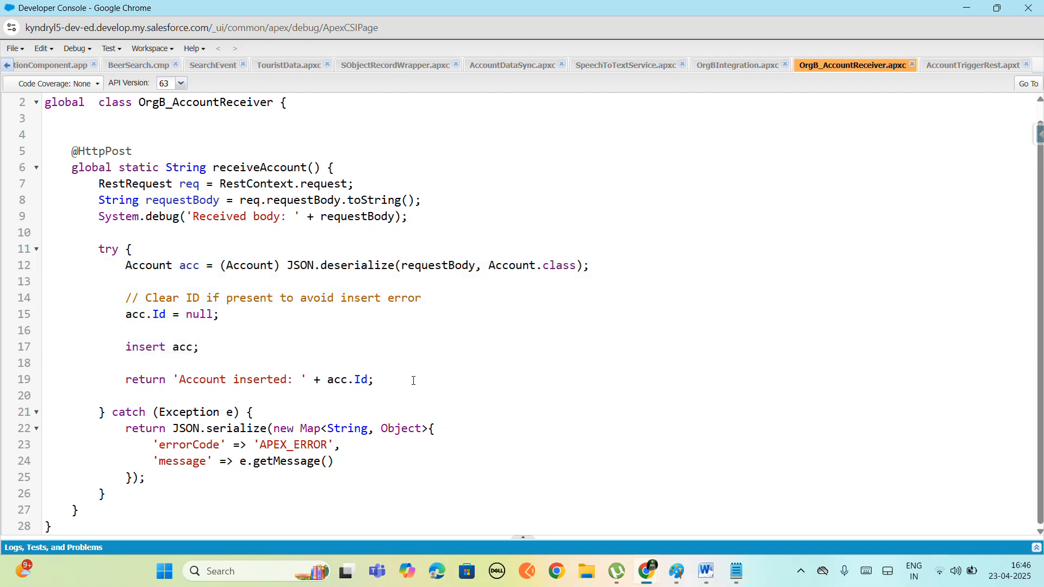
Step: Examine the catch block in OrgB_AccountReceiver and the OrgBIntegration.sendAccountToOrgB call in the AccountTriggerRest trigger
left_click_drag(113, 413, 186, 476)
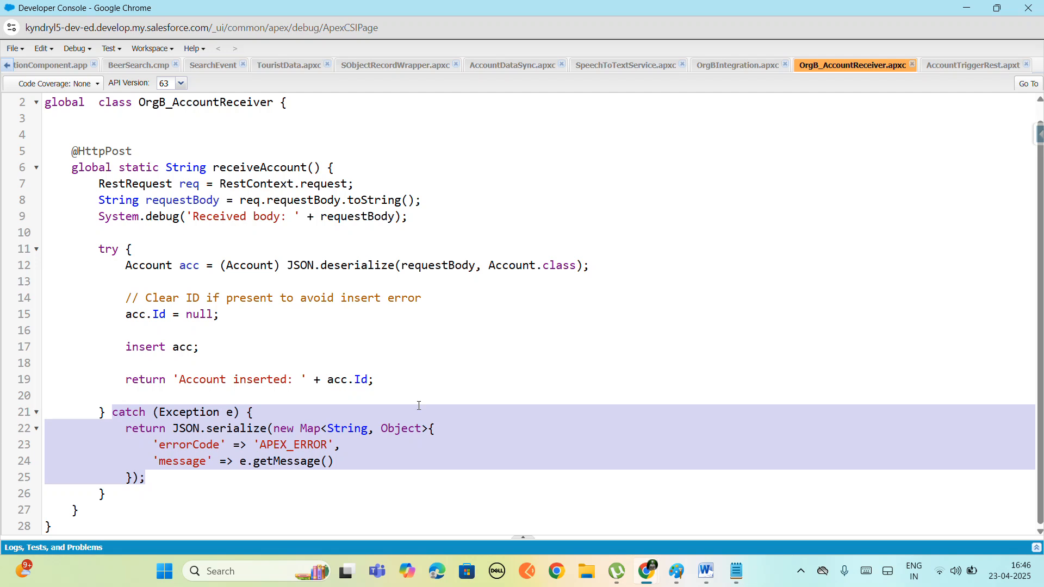
left_click(527, 444)
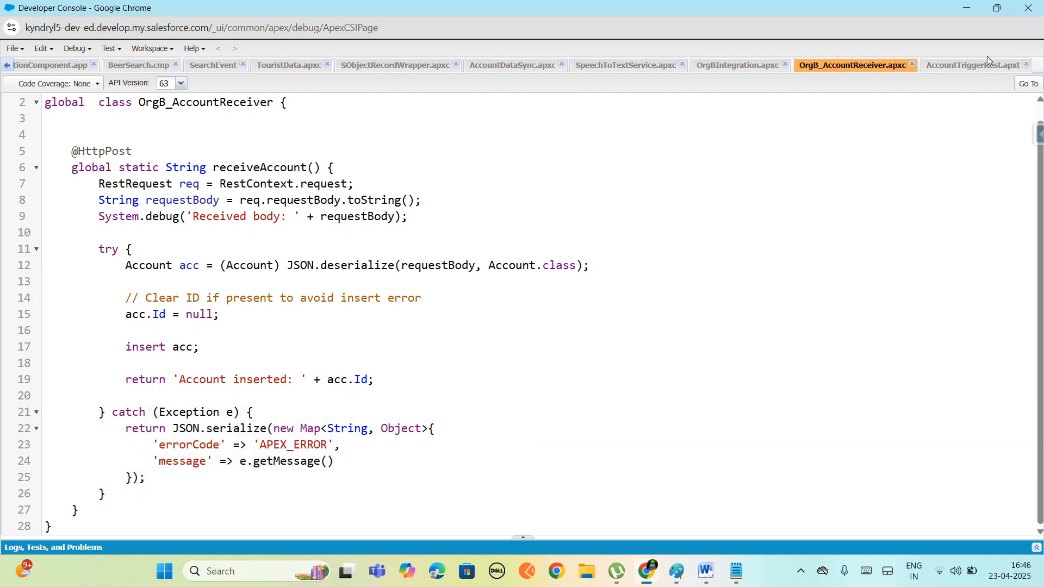
left_click(978, 71)
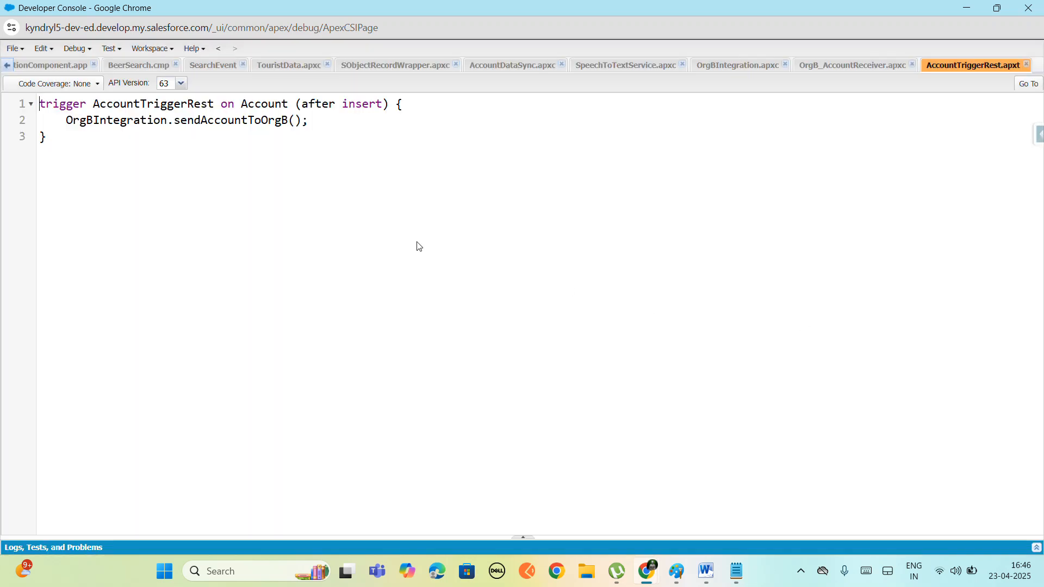
left_click_drag(66, 120, 317, 116)
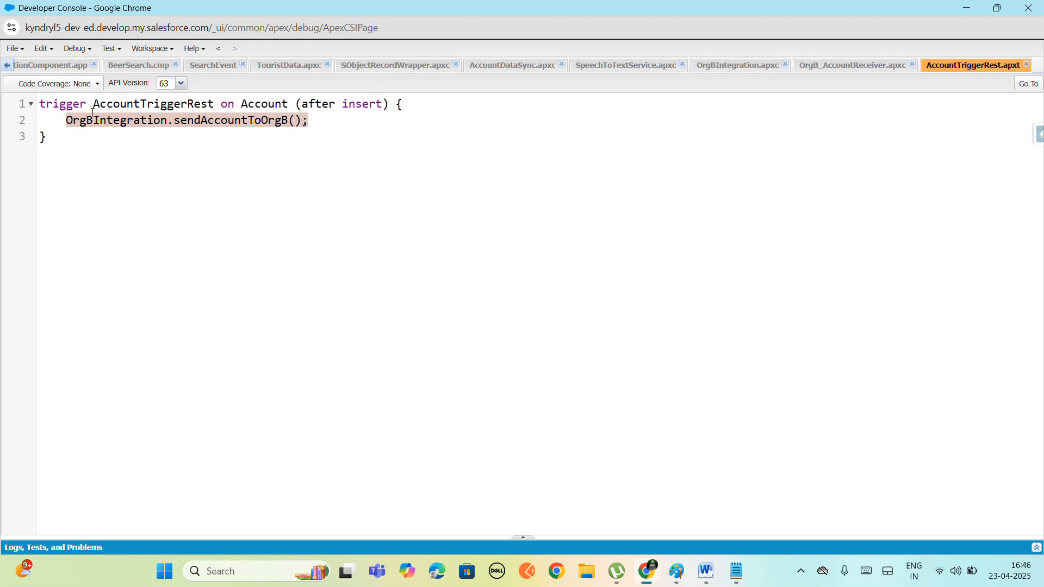
Step: Leave the Developer Console, view the Create Source Record 3 account in the other org's window and return to the Setup Home window
left_click(968, 16)
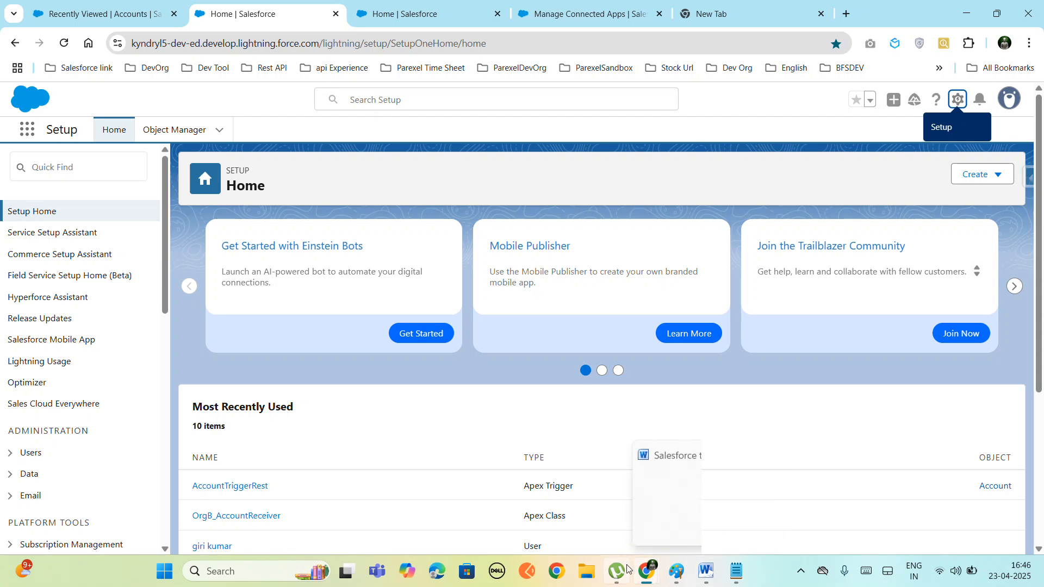
mouse_move(657, 582)
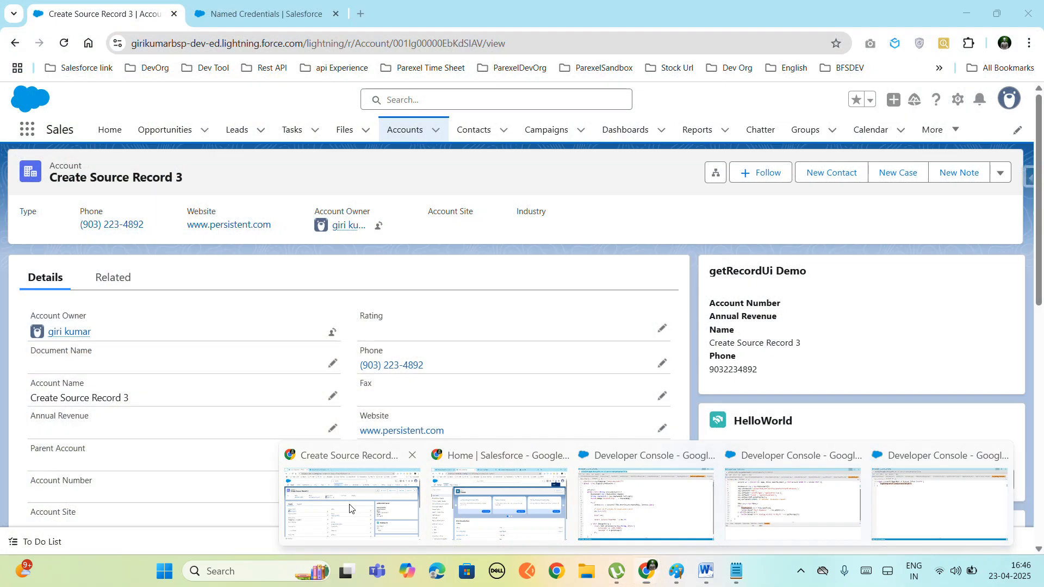
left_click(350, 509)
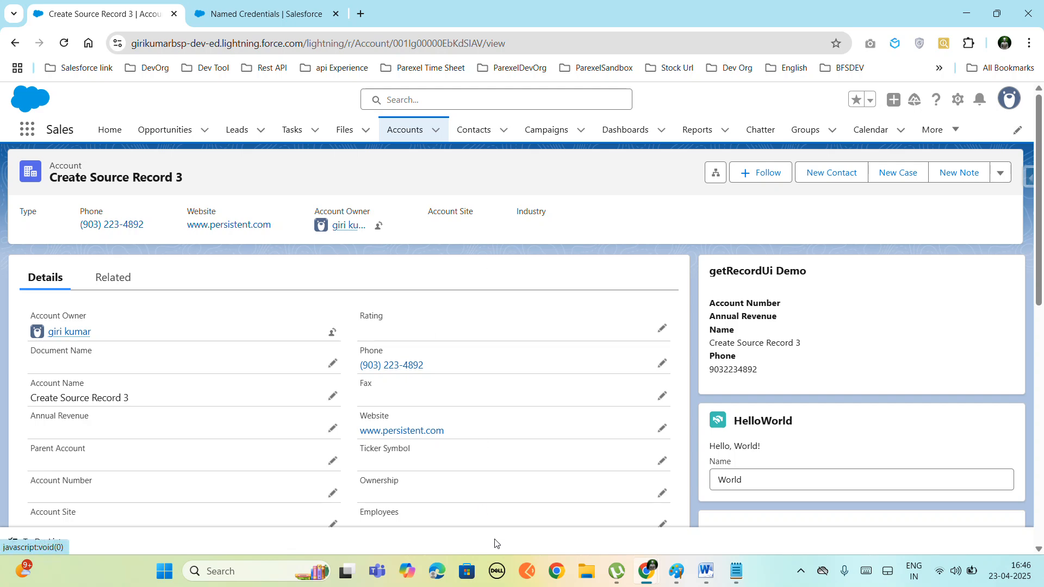
mouse_move(650, 582)
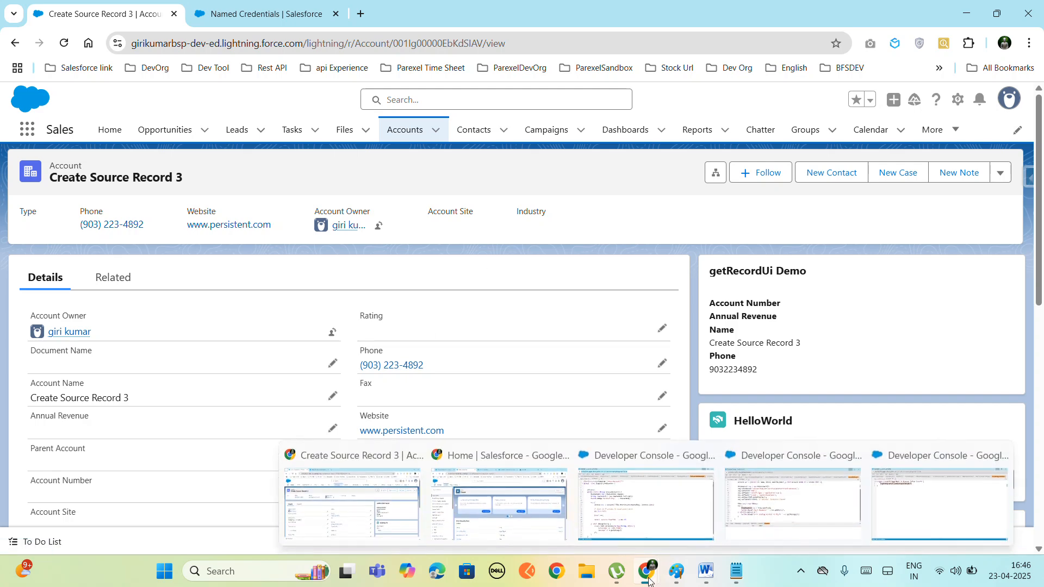
left_click(514, 492)
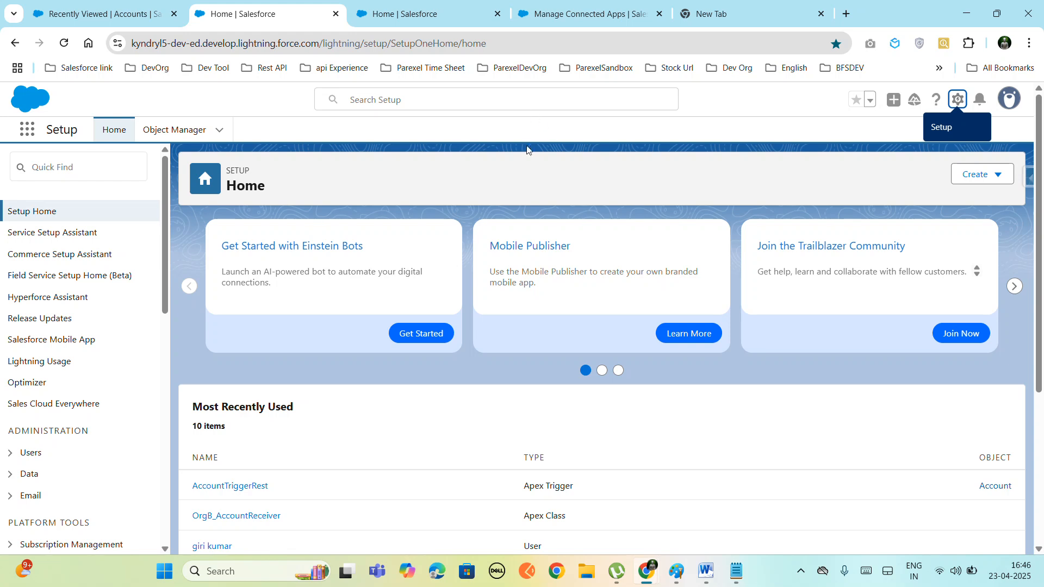
left_click(103, 174)
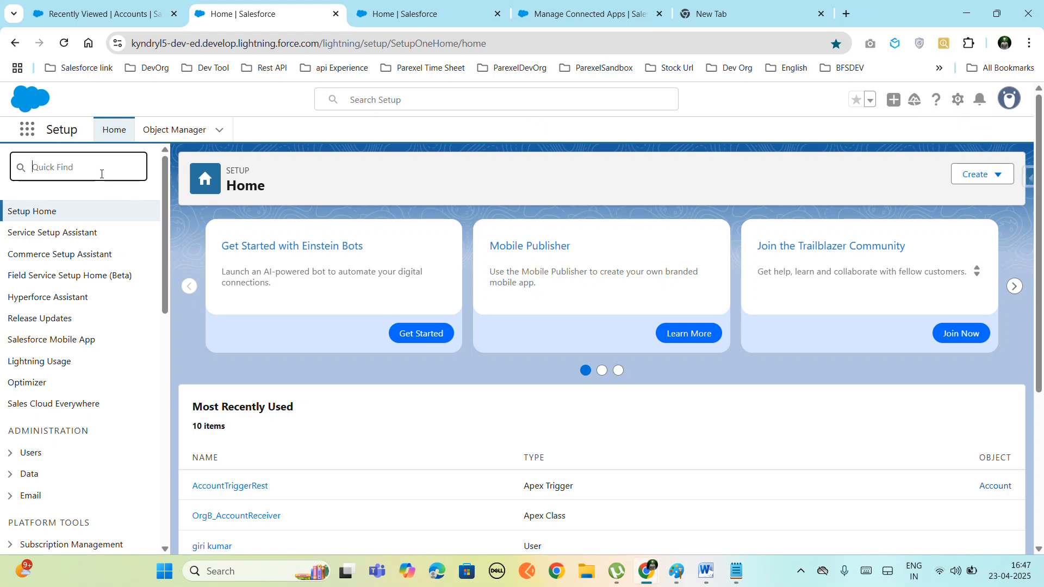
type("a")
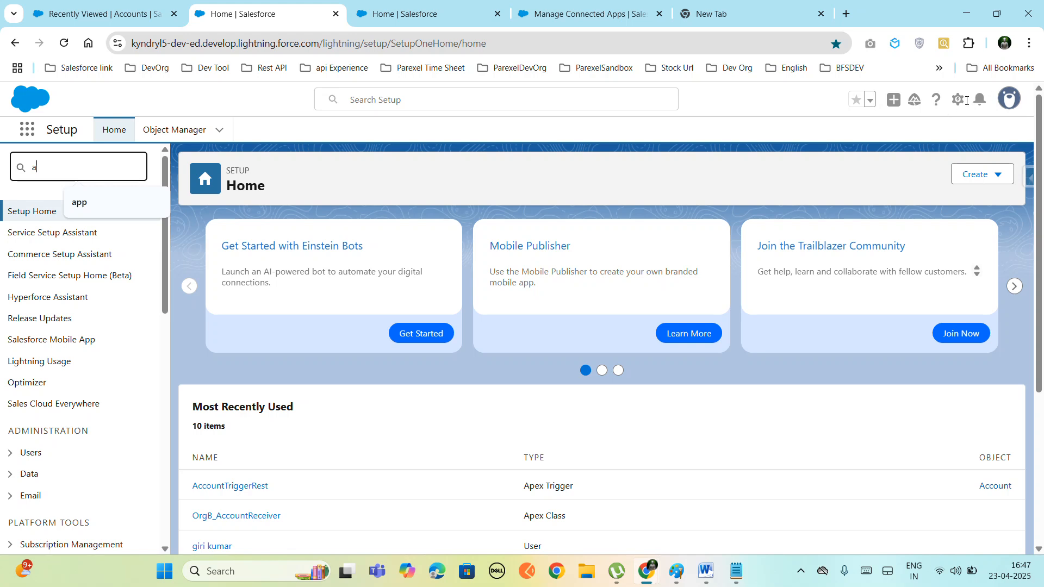
left_click(487, 49)
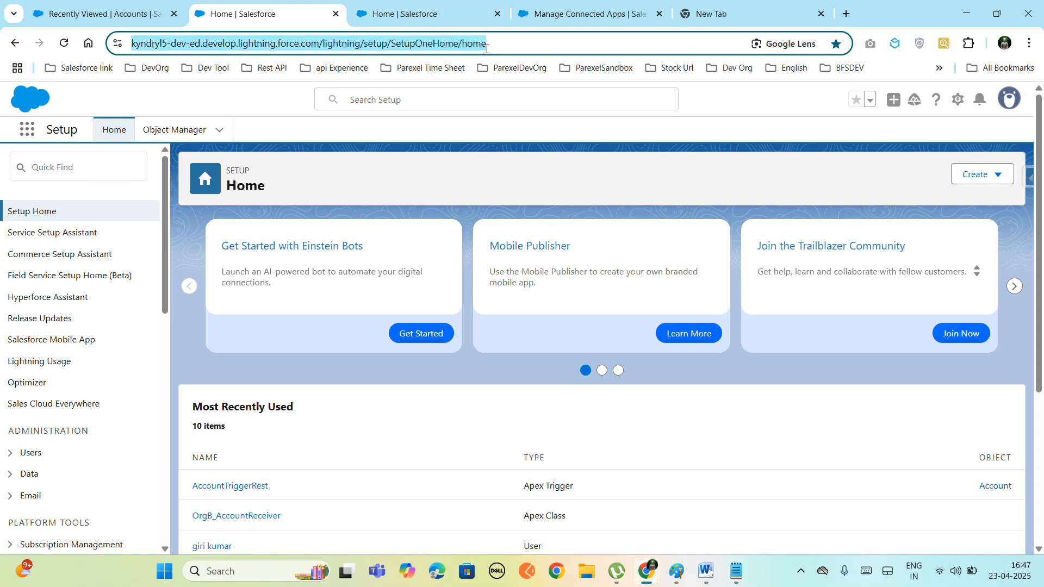
key("Return")
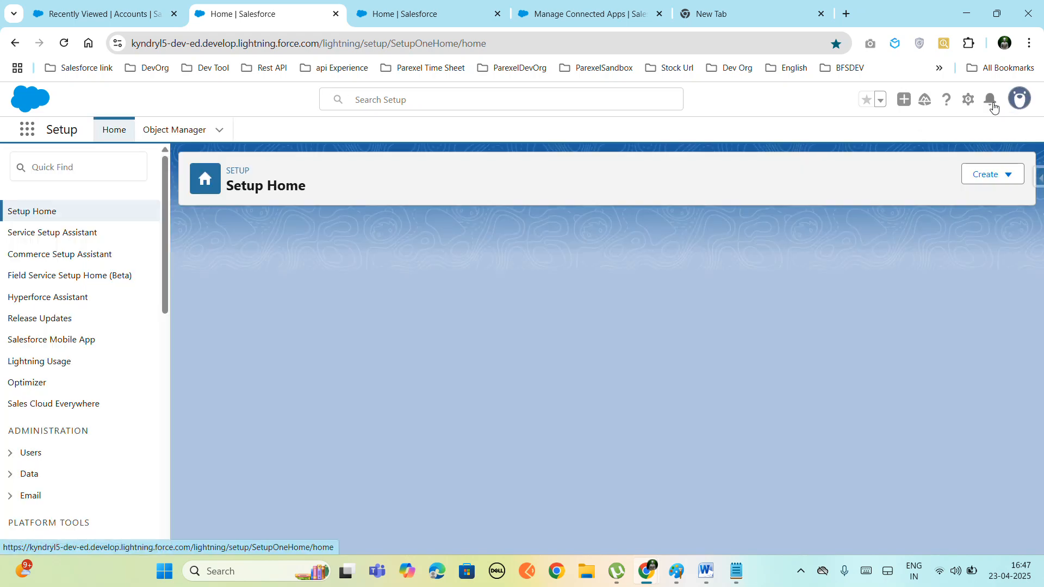
left_click(991, 109)
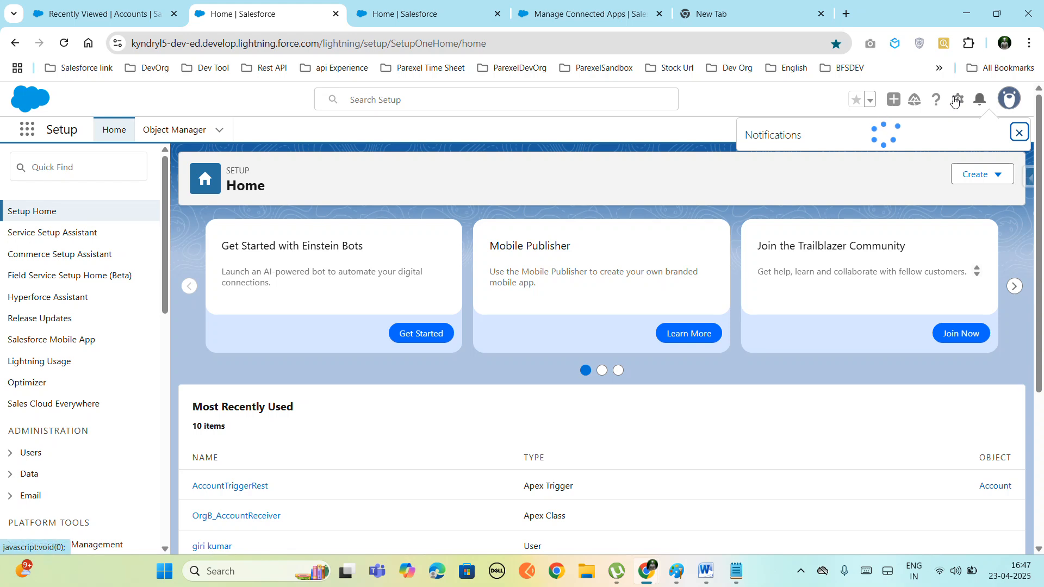
left_click(956, 100)
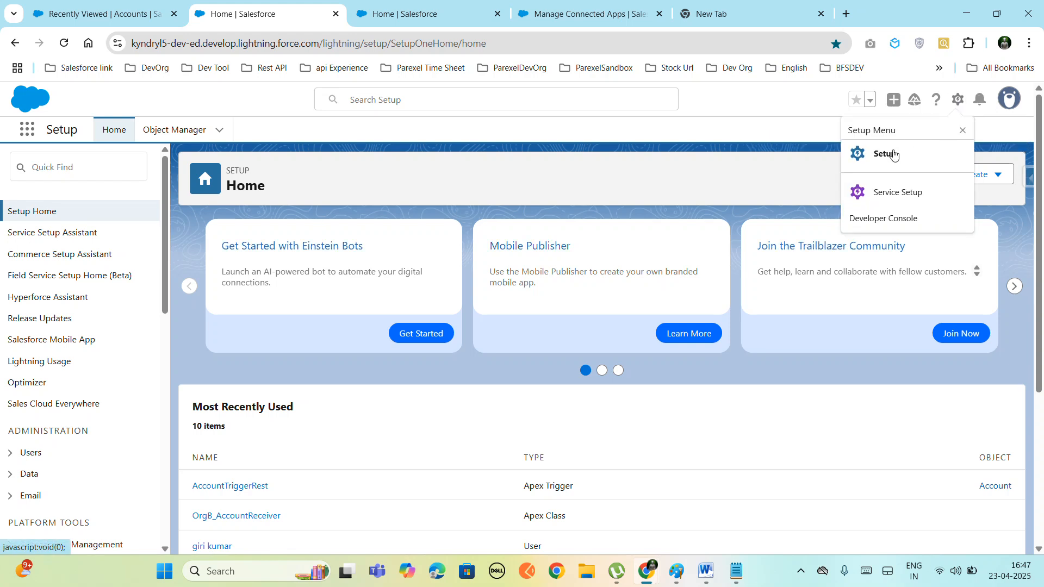
Step: Search Setup for "app", open the App Manager and start a new app with the Create a Connected App option
left_click(111, 164)
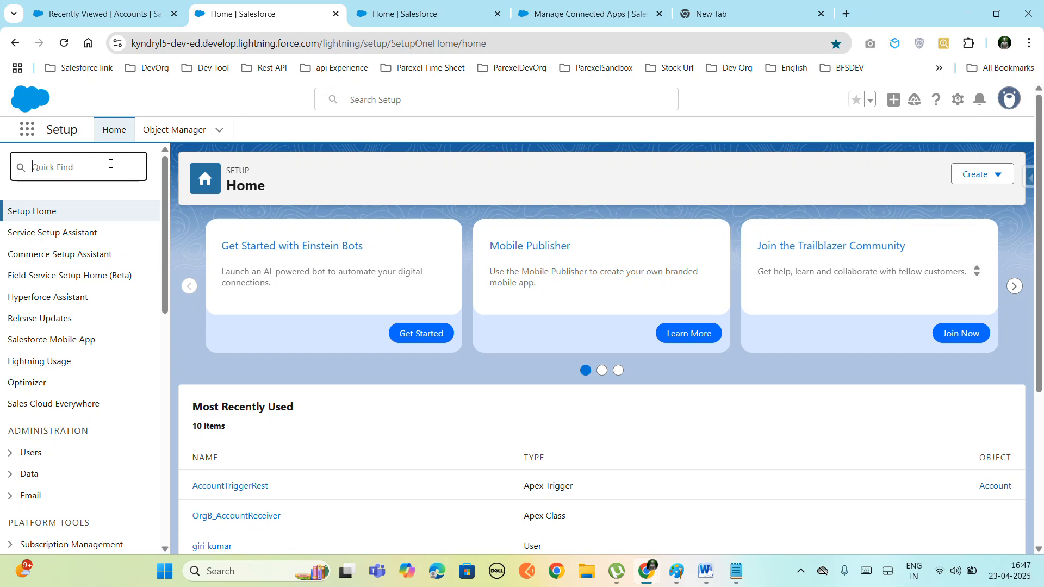
type("app")
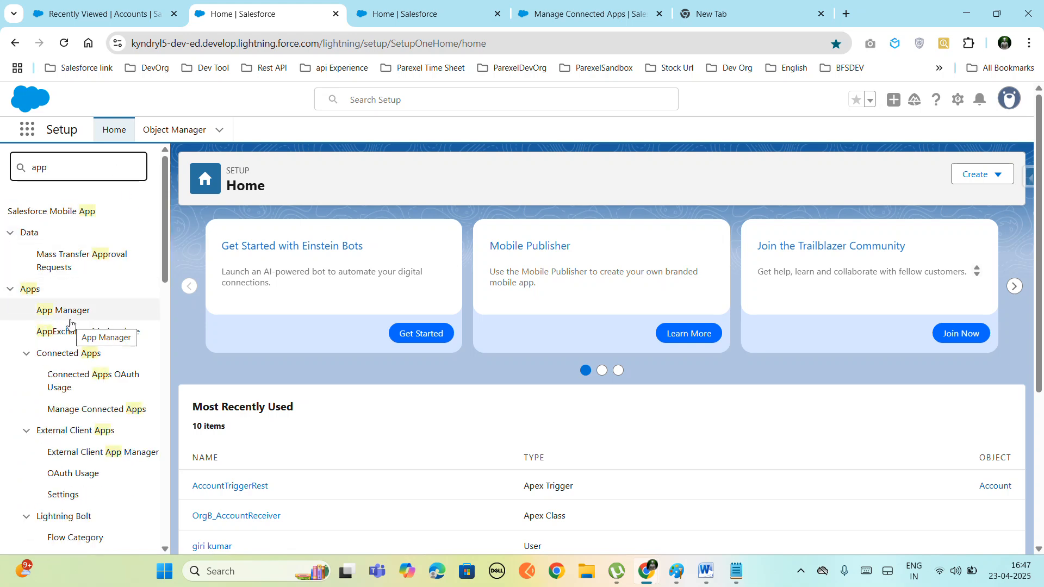
left_click(73, 311)
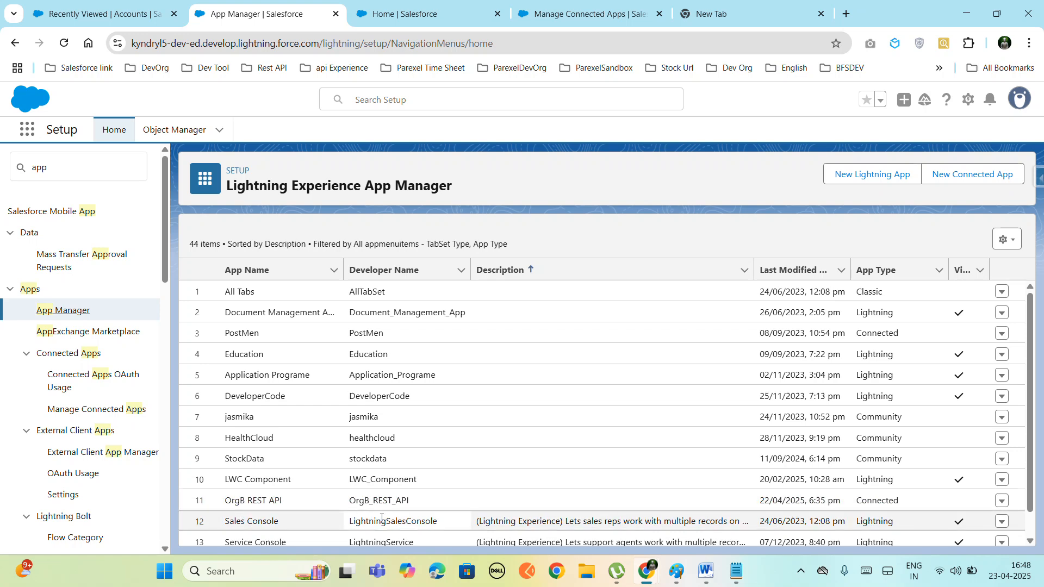
left_click(984, 175)
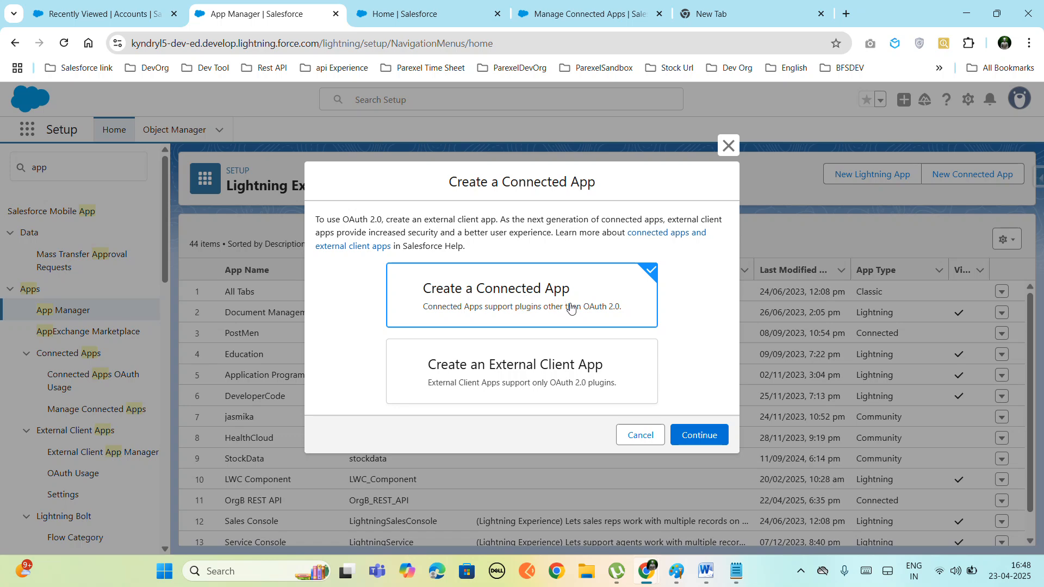
left_click(701, 438)
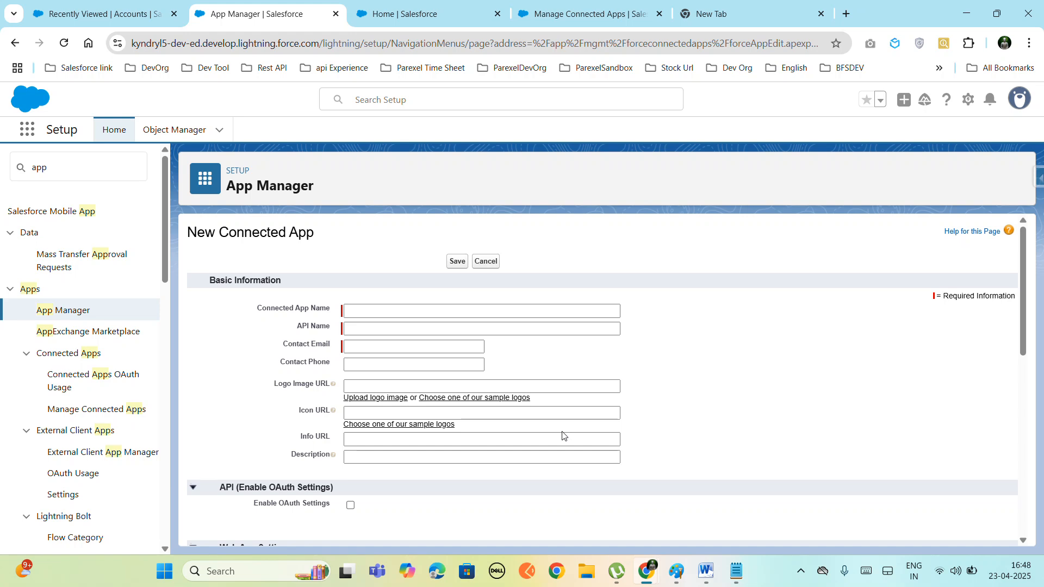
Step: Enable OAuth Settings for the new connected app
left_click(402, 310)
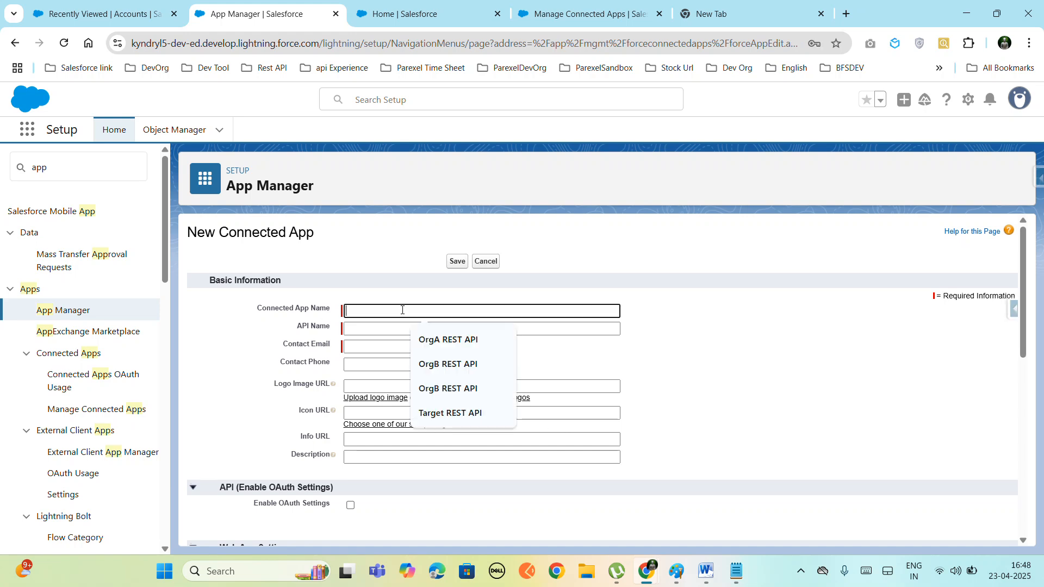
left_click(613, 367)
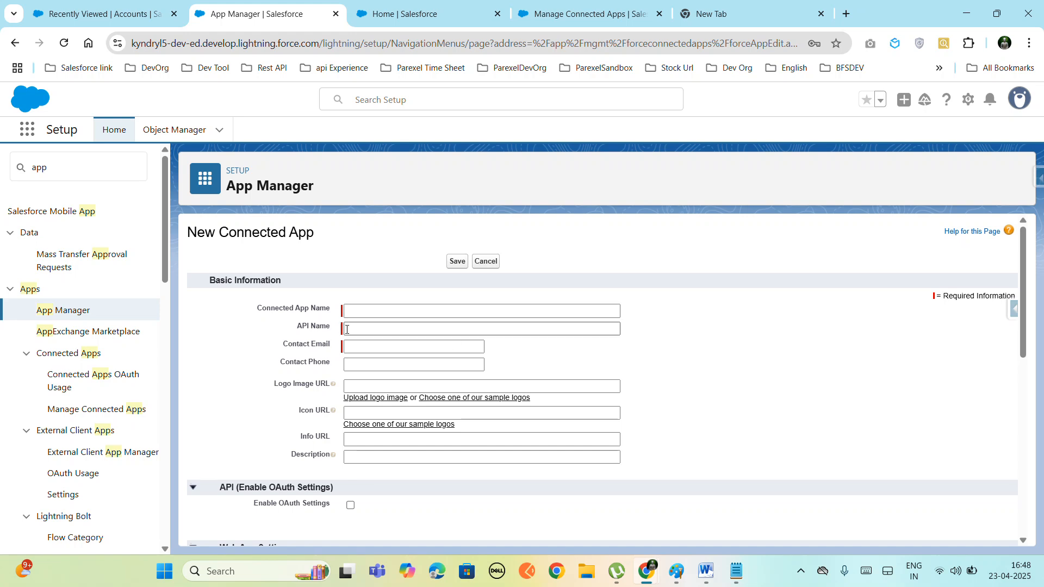
left_click(363, 311)
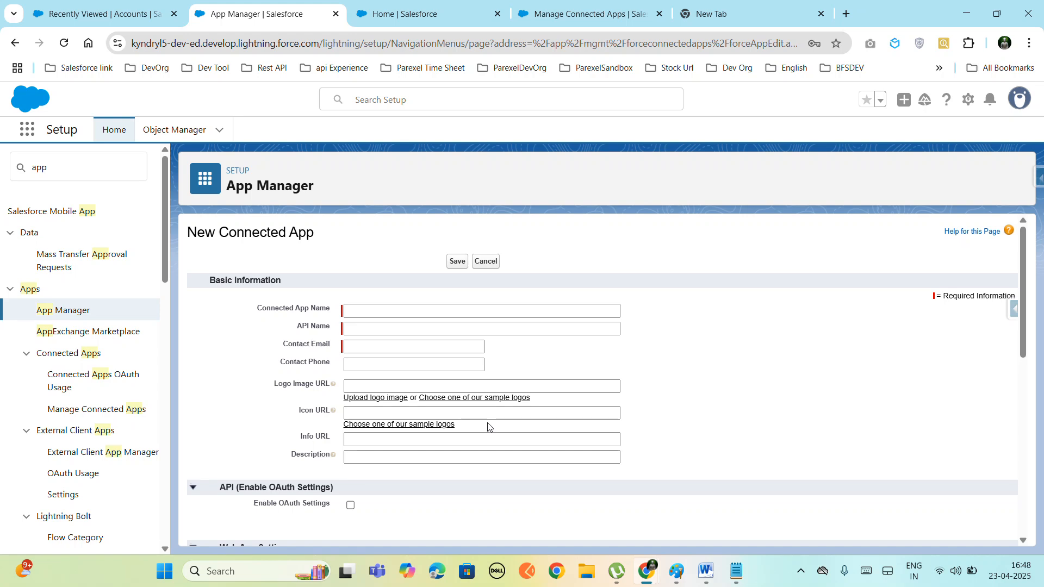
left_click_drag(1020, 342, 1027, 418)
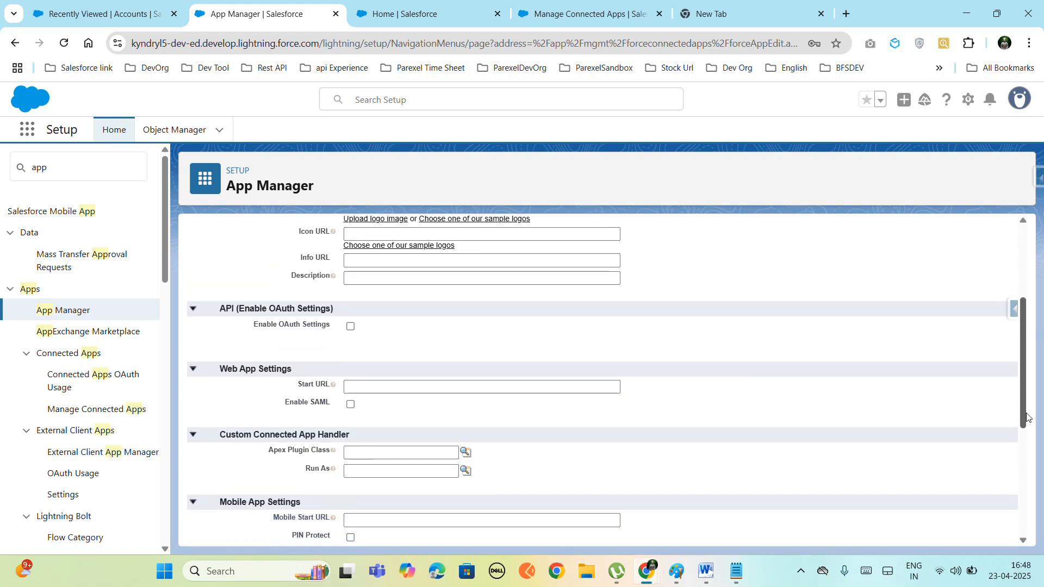
left_click(349, 327)
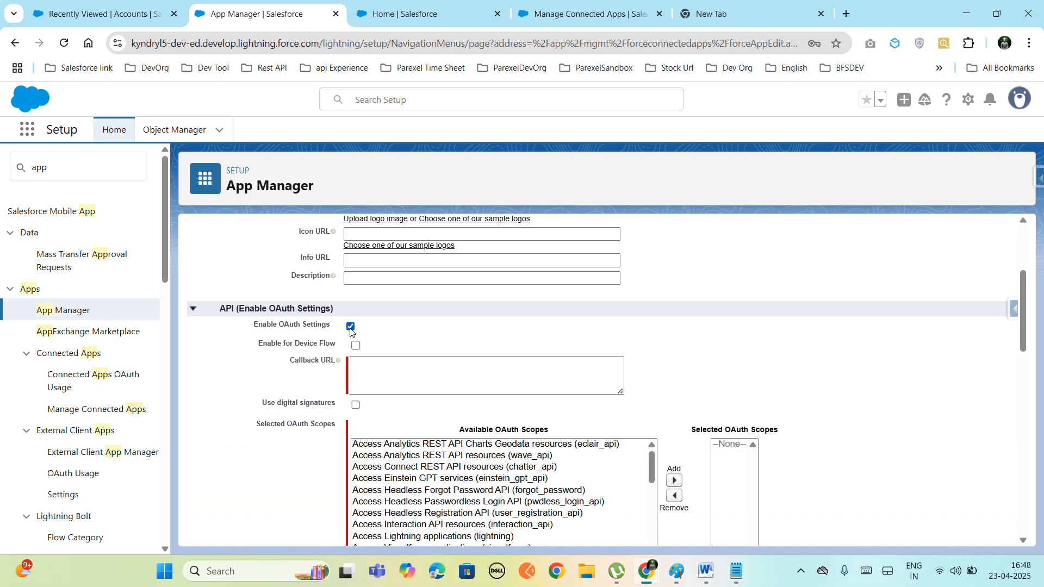
left_click(358, 369)
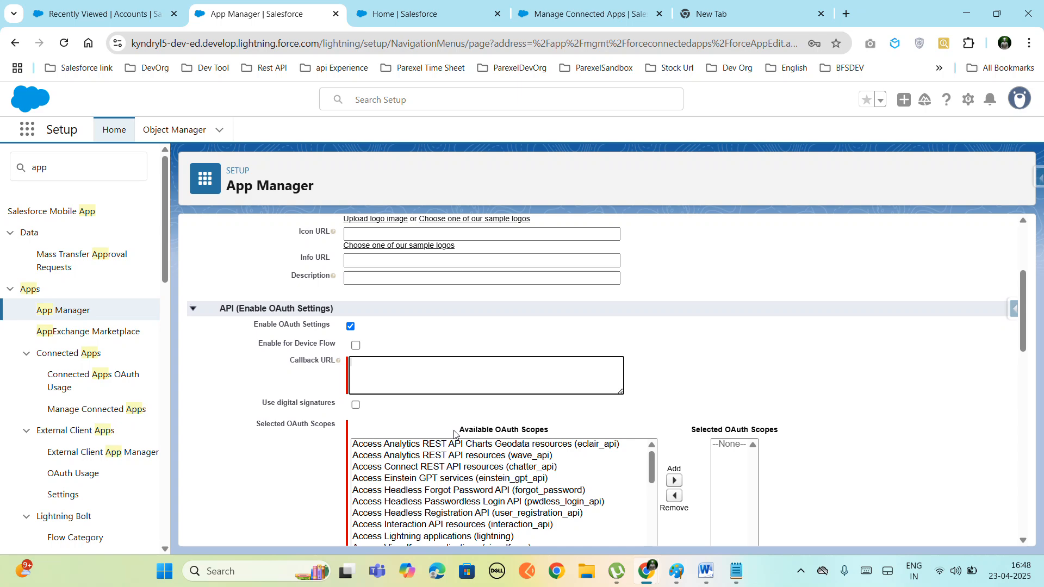
Step: Add the Full access (full) scope to the connected app's selected OAuth scopes
left_click_drag(659, 465, 654, 485)
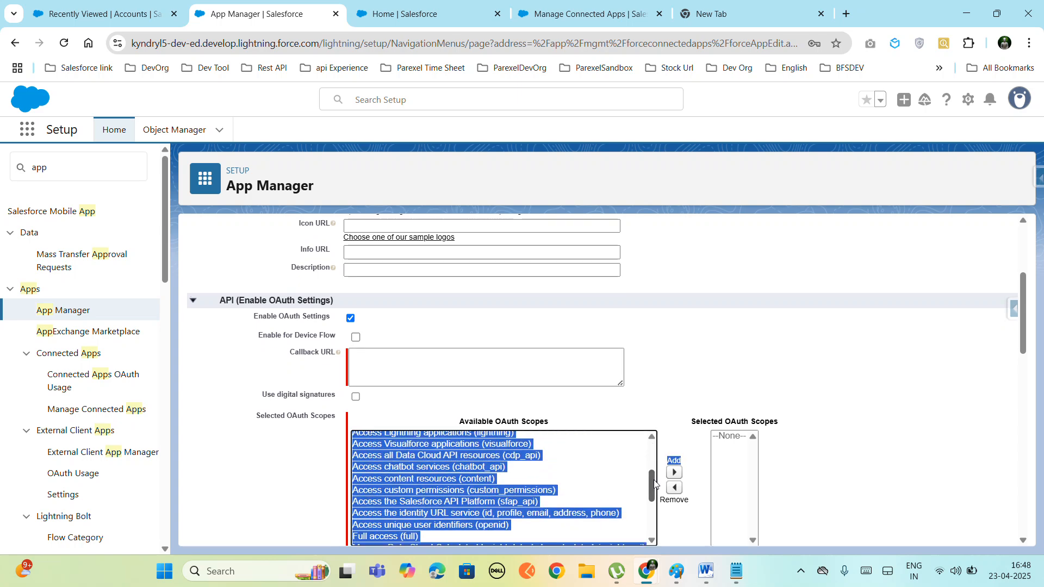
left_click(705, 380)
left_click_drag(1017, 341, 1025, 392)
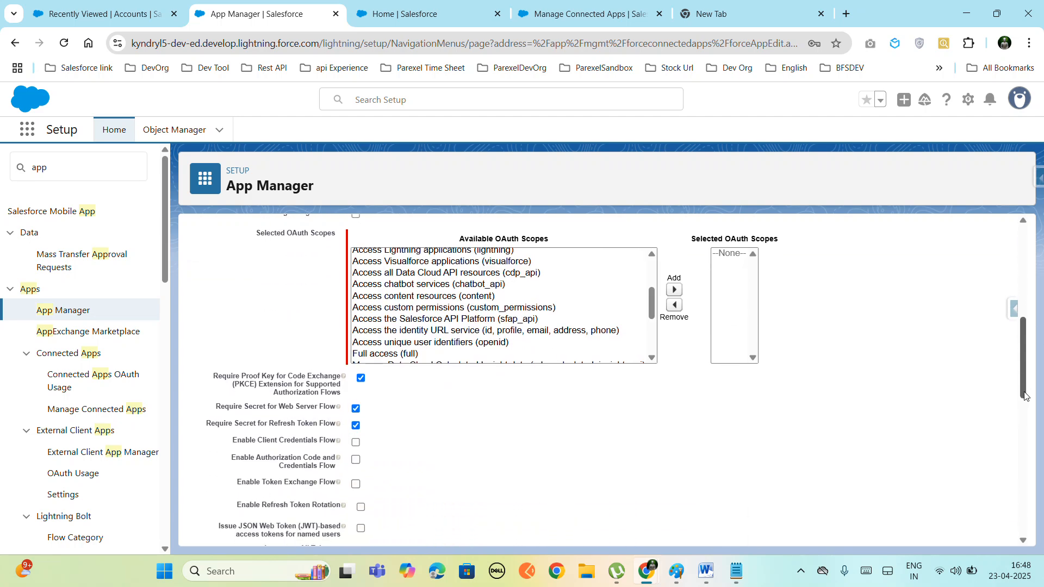
left_click(412, 354)
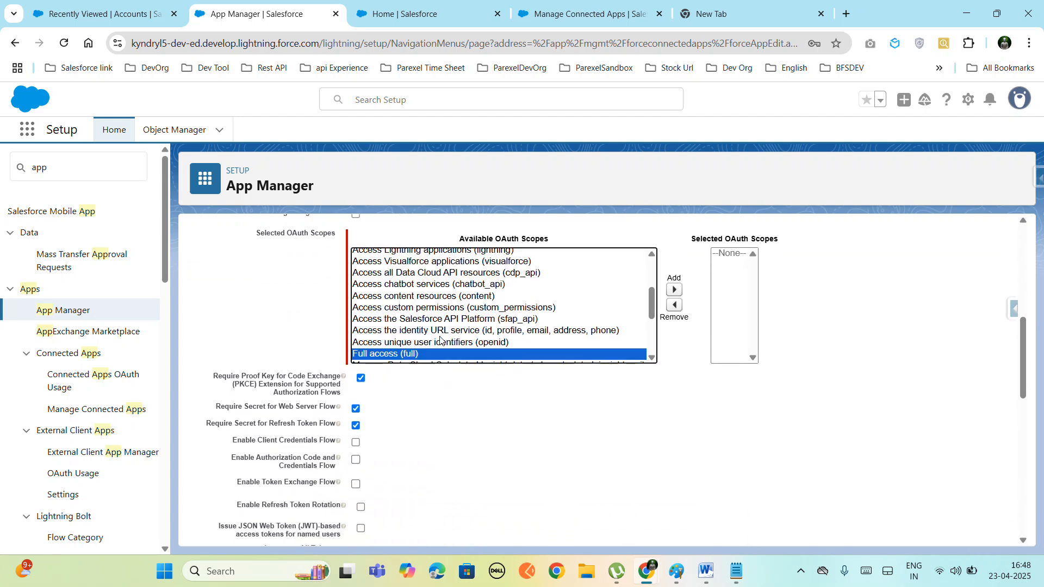
left_click(678, 292)
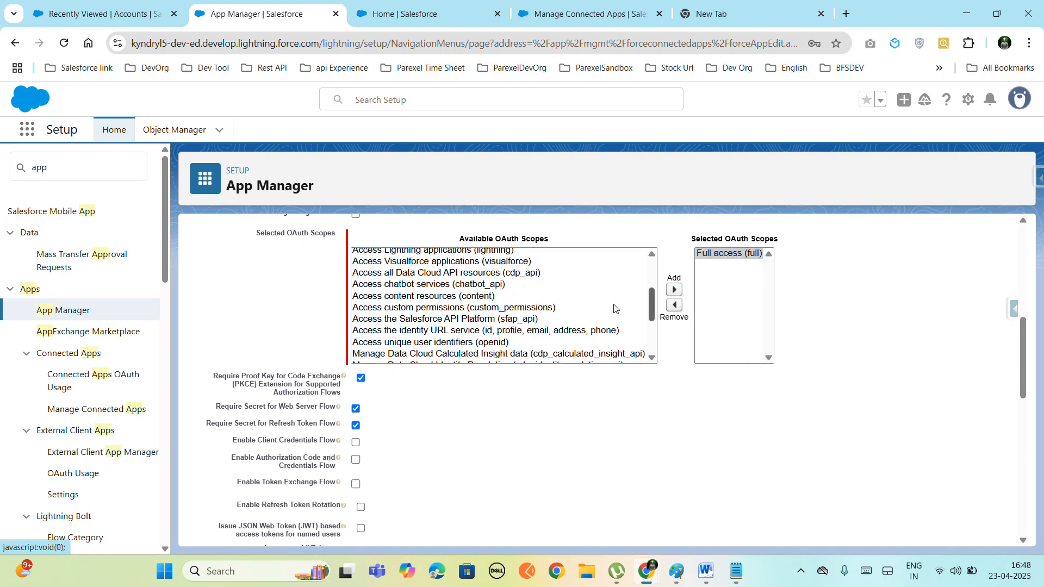
Step: Add the OAuth scopes Manage user data via APIs (api) and Perform requests at any time (refresh_token, offline_access)
left_click_drag(651, 306, 651, 332)
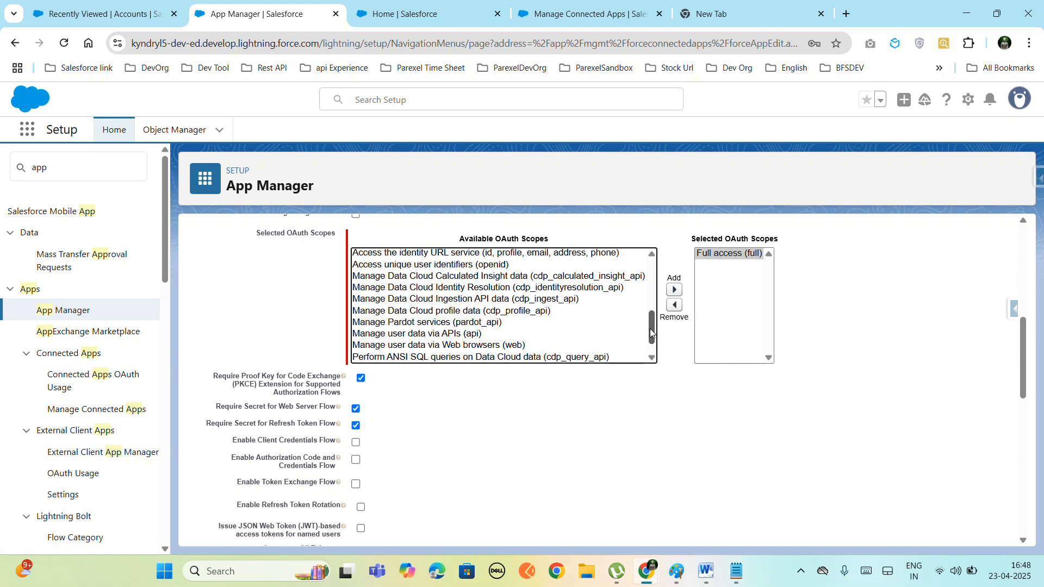
left_click(451, 334)
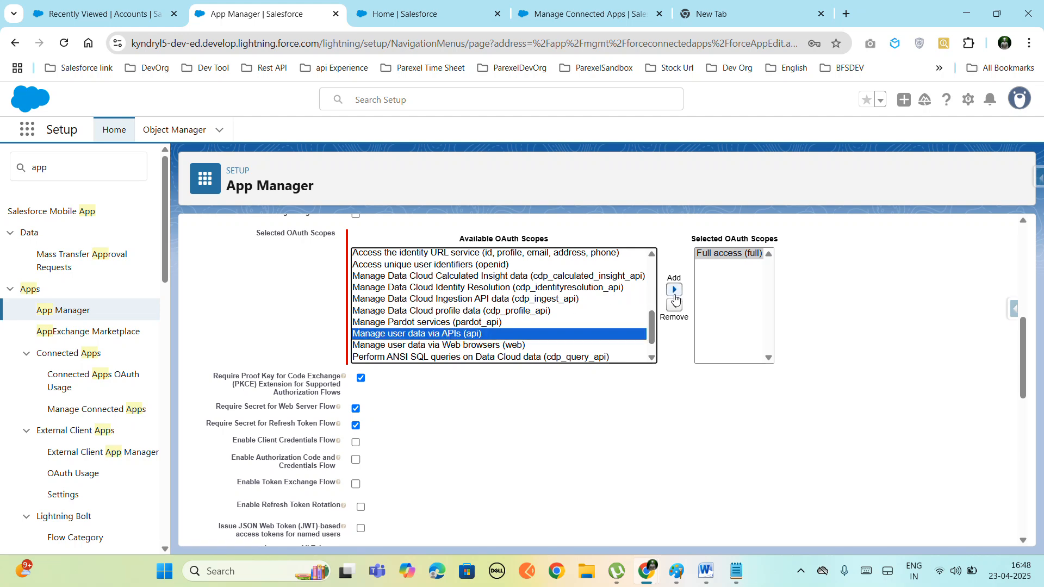
left_click(675, 289)
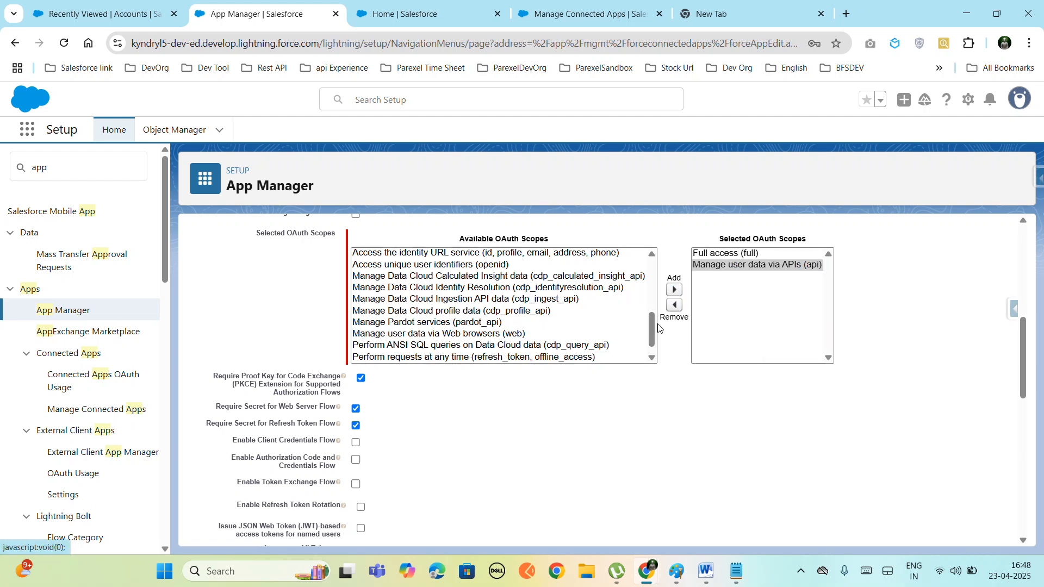
left_click(561, 358)
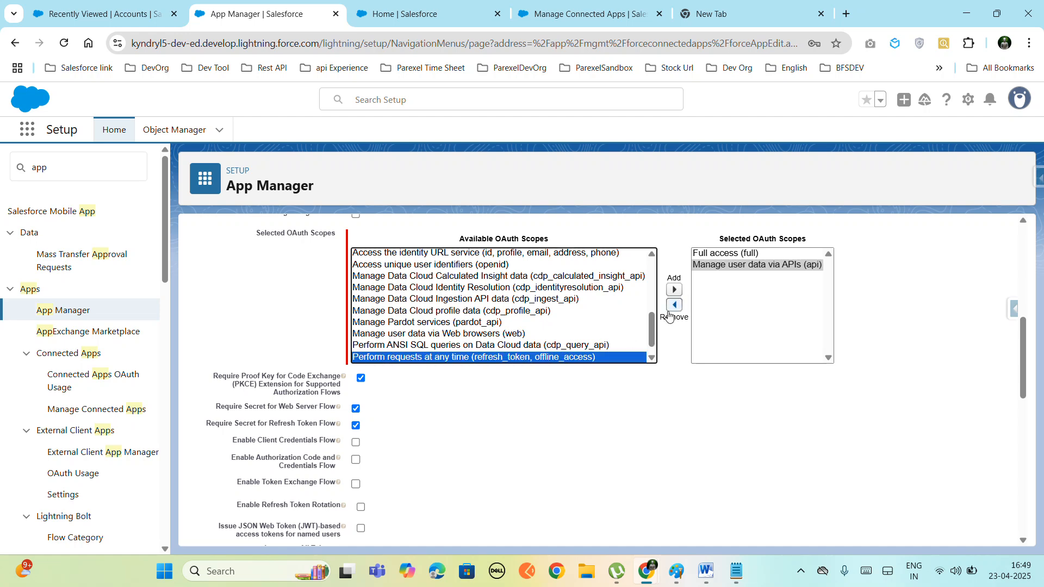
left_click(675, 290)
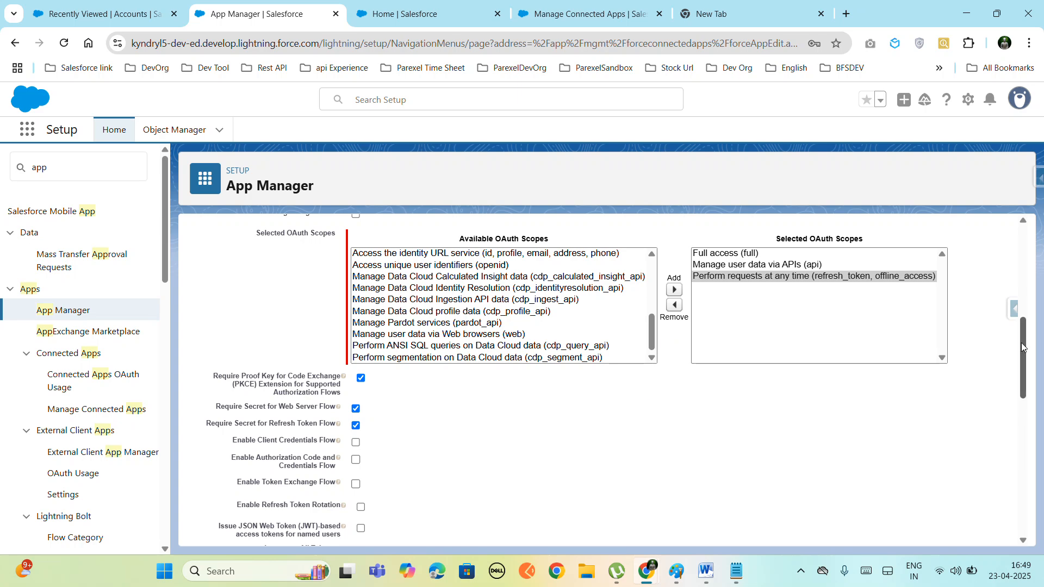
Step: Leave the new connected app form for the App Manager list and review the existing OrgB REST API connected app's details
left_click_drag(1024, 351, 1033, 243)
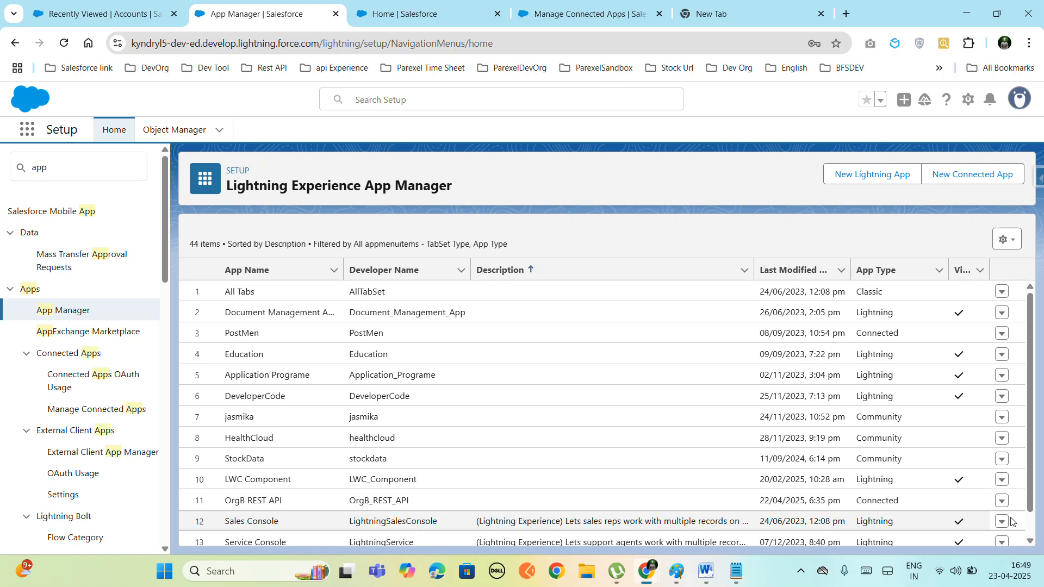
left_click(1004, 503)
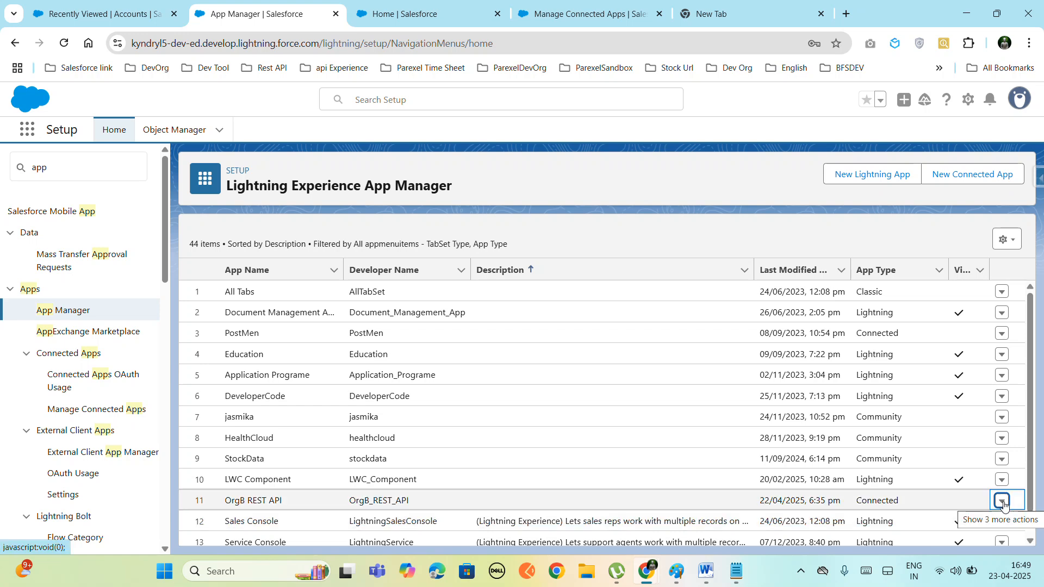
left_click(1003, 504)
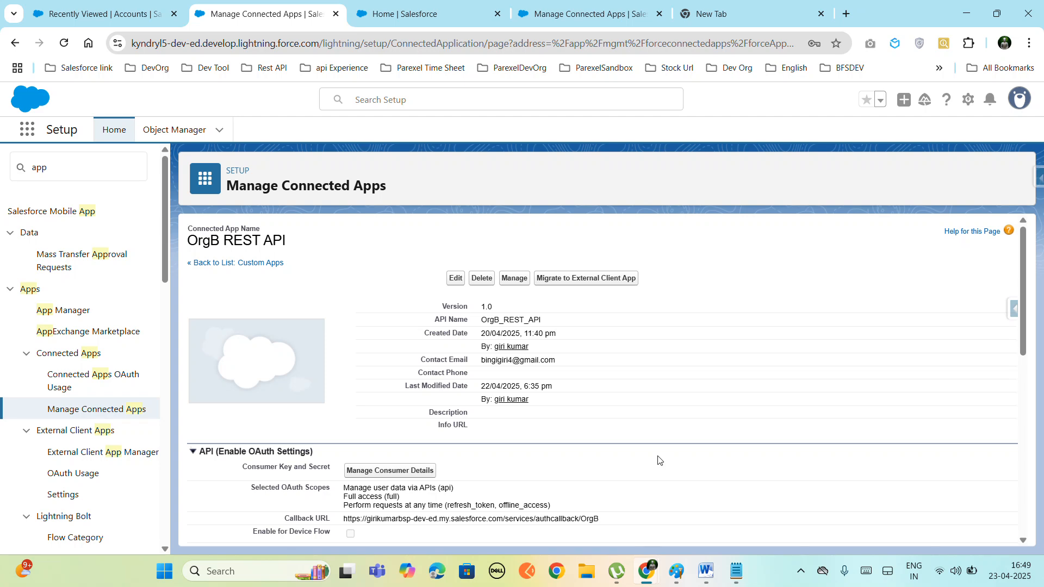
left_click_drag(1021, 271, 1027, 334)
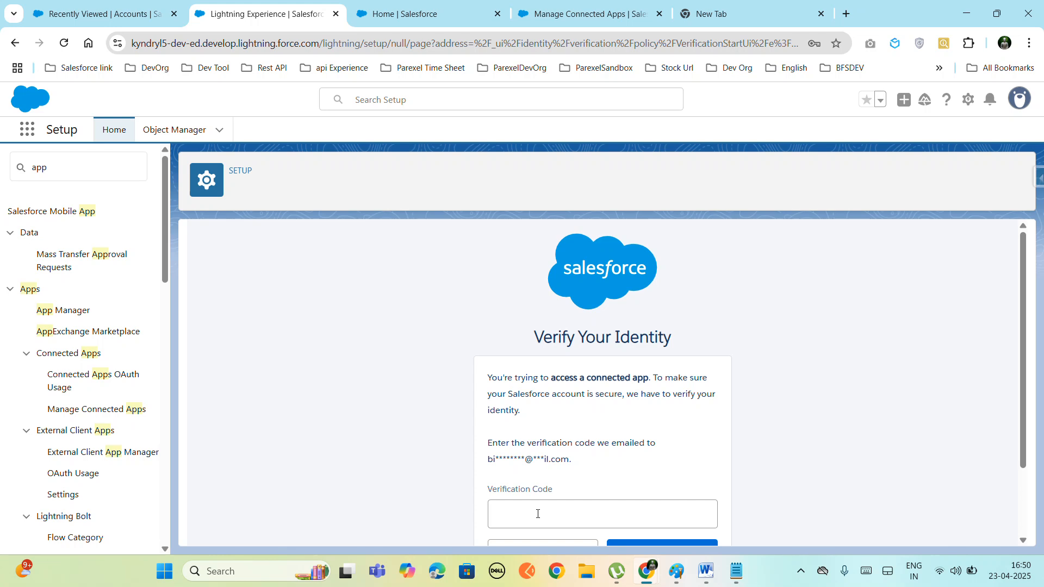
Step: Enter the emailed verification code and verify the identity to access the connected app's consumer details
left_click(538, 514)
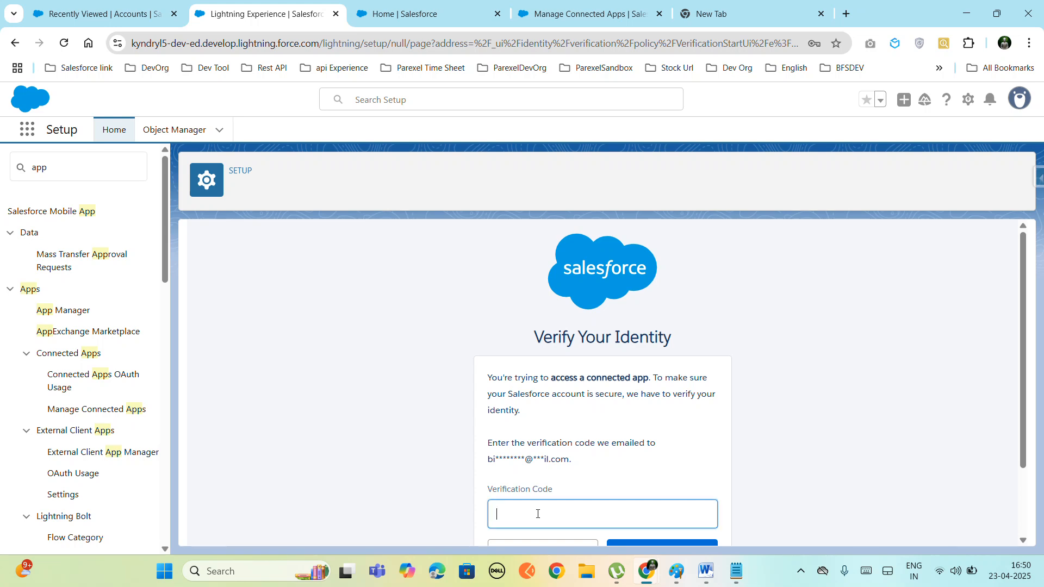
left_click(664, 540)
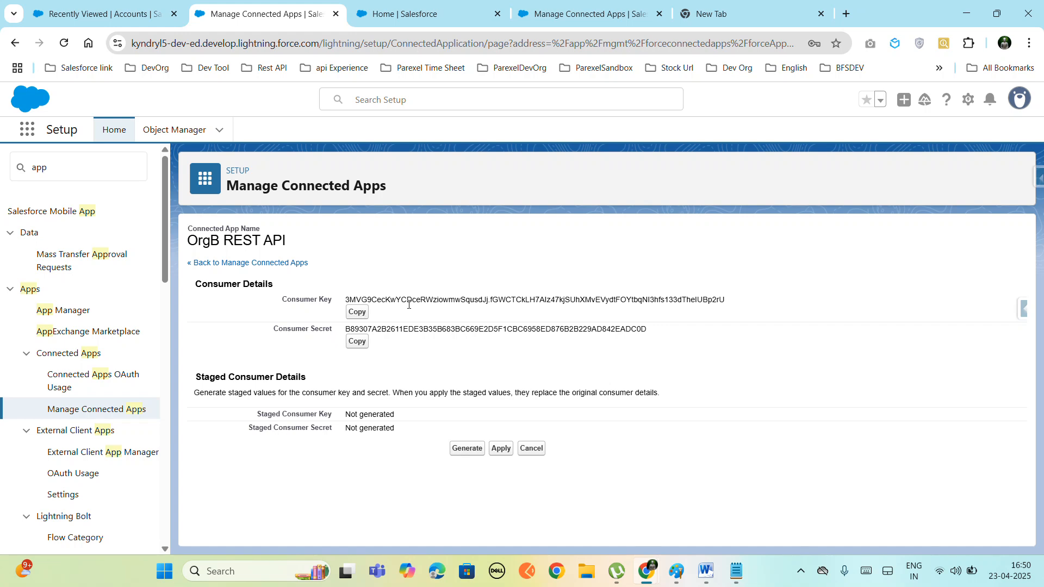
Step: Review the OrgB REST API app's Consumer Key and Consumer Secret and compare them with the copies saved in Notepad
left_click(284, 301)
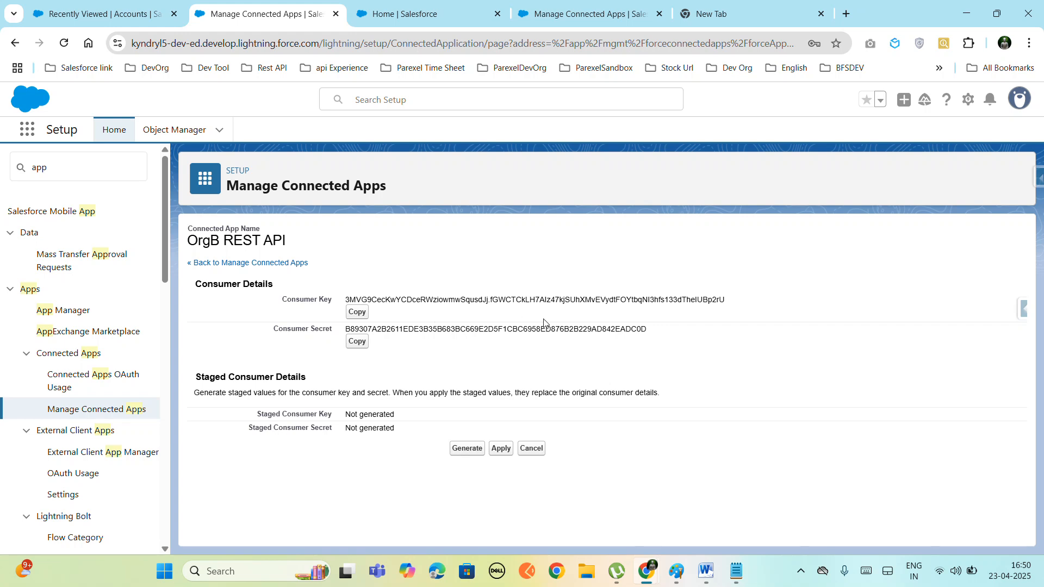
left_click(615, 331, "shift")
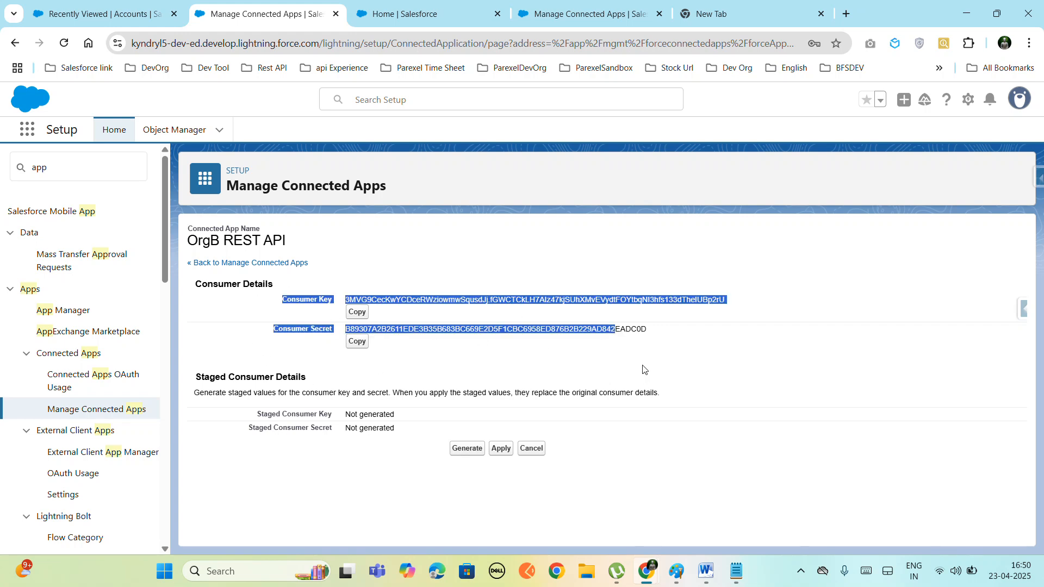
left_click(271, 279)
left_click_drag(284, 302, 697, 340)
left_click(747, 573)
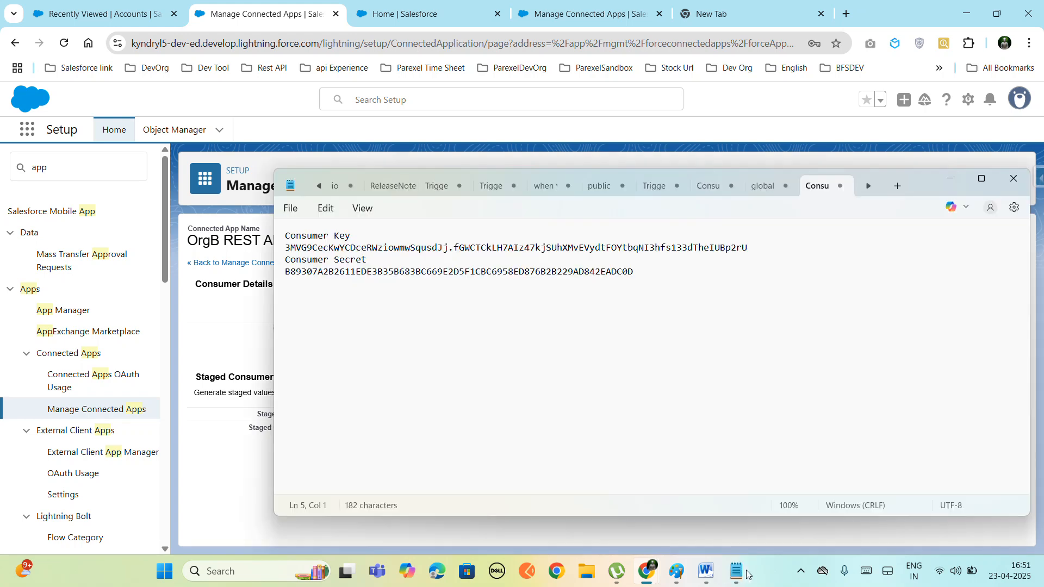
double_click(683, 278)
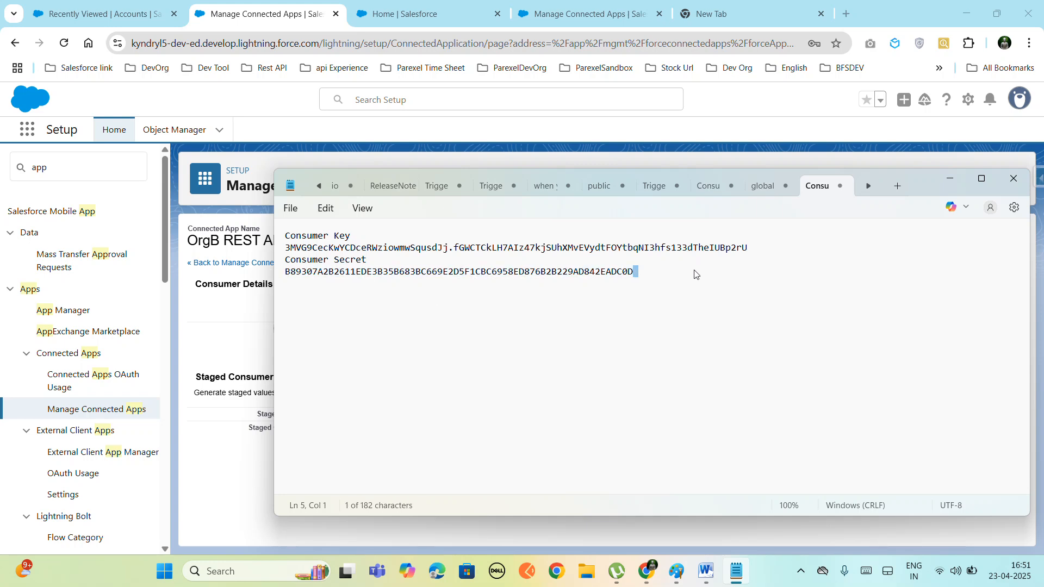
left_click(695, 271)
left_click(231, 374)
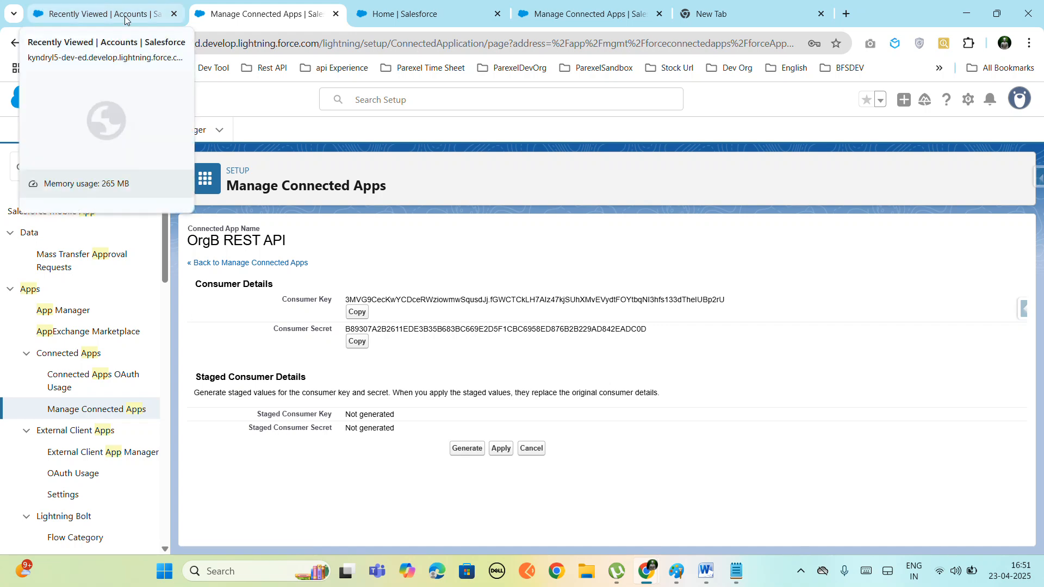
Step: Switch to the Org A browser window showing the Create Source Record 3 account and open Setup
key("alt+Tab")
key("alt+Tab")
mouse_move(669, 572)
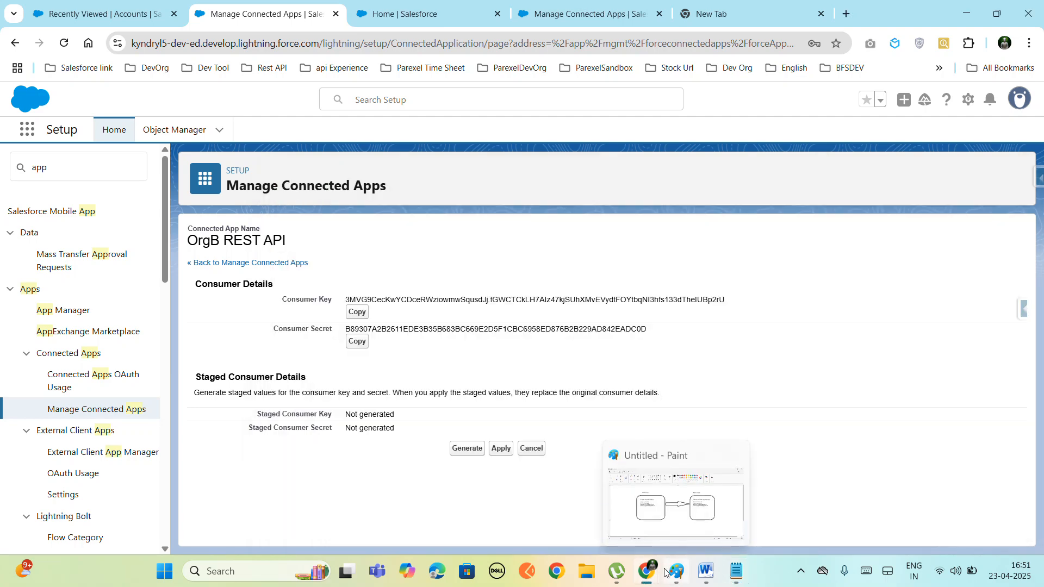
left_click(365, 494)
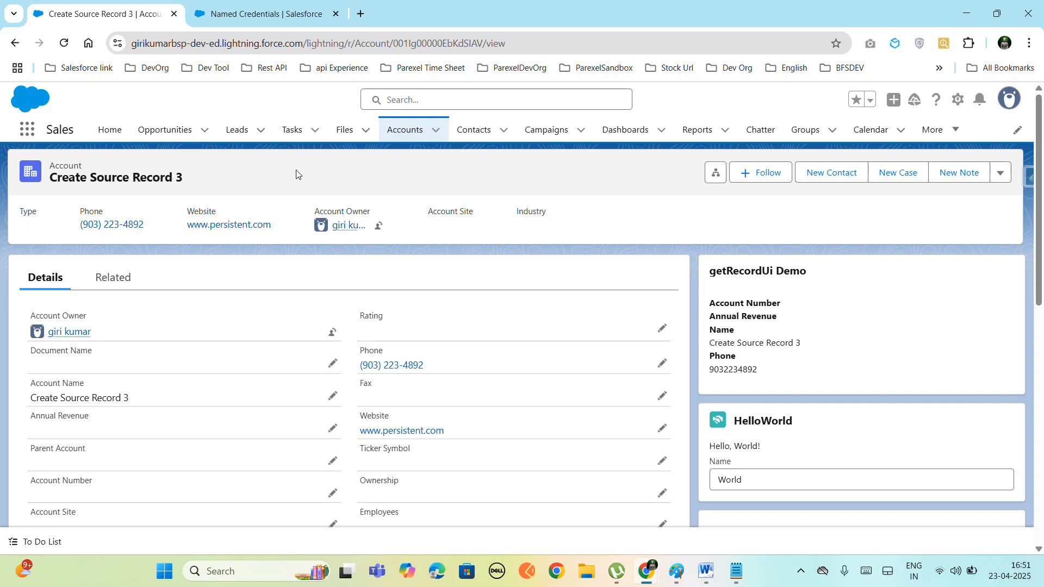
left_click(958, 100)
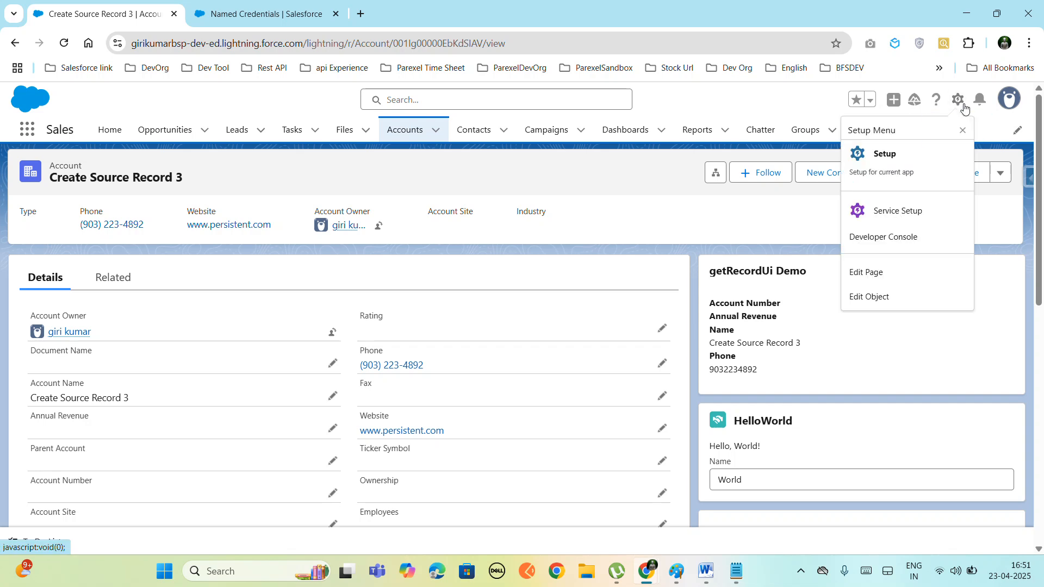
left_click(902, 173)
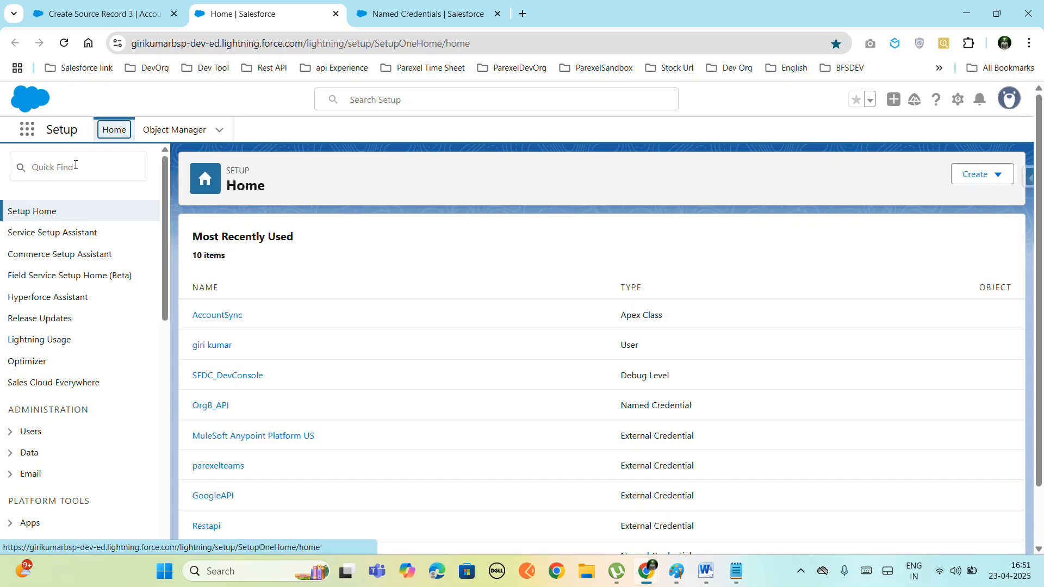
left_click(75, 164)
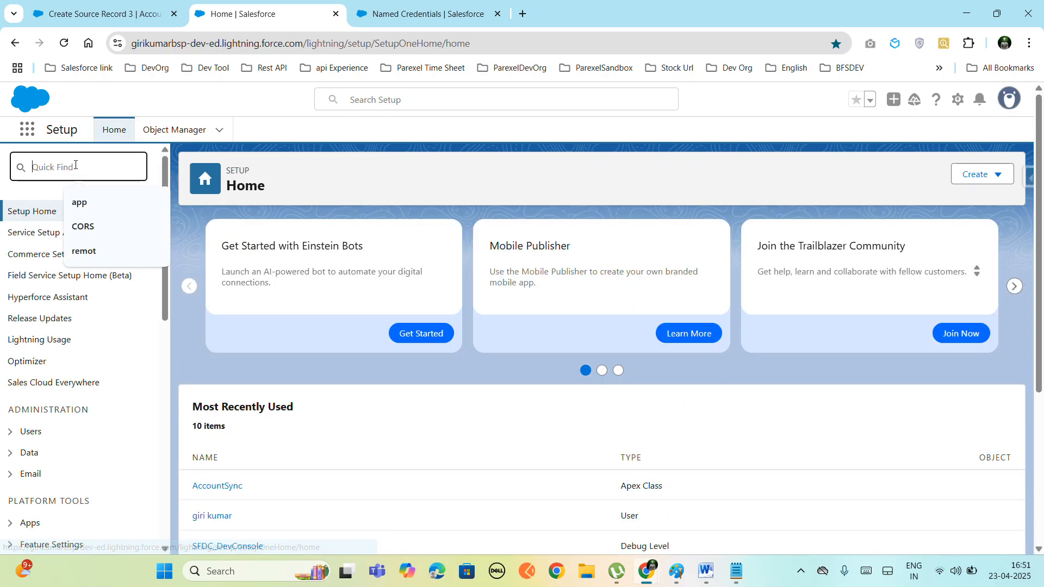
left_click(82, 202)
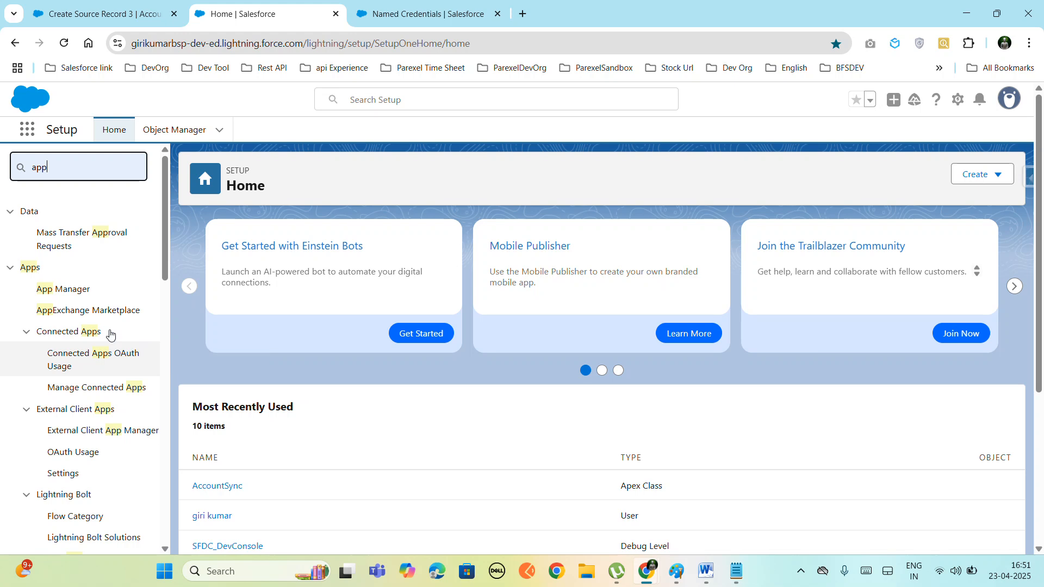
left_click(77, 291)
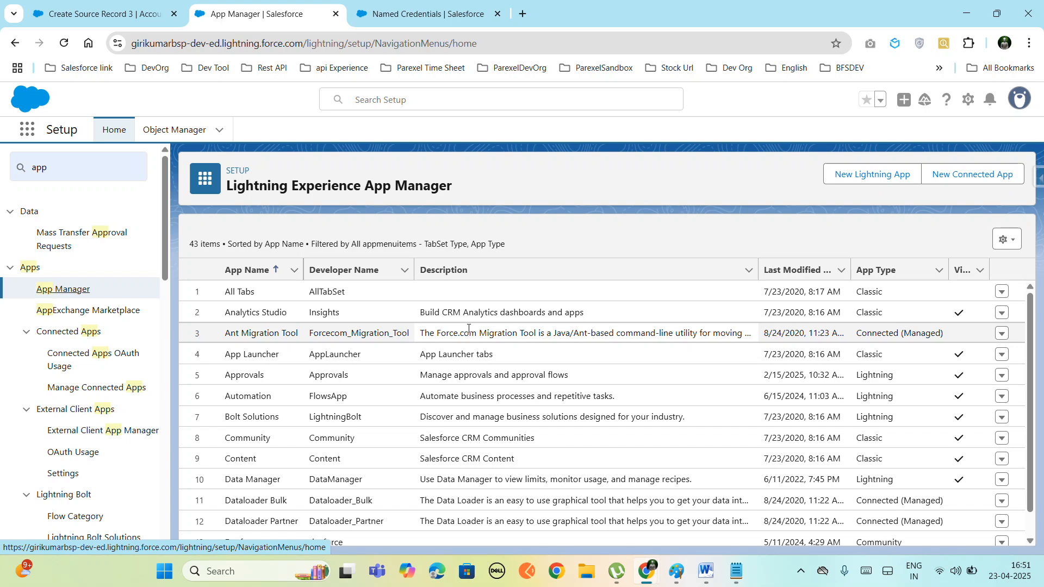
left_click(69, 170)
key("BackSpace")
key("BackSpace")
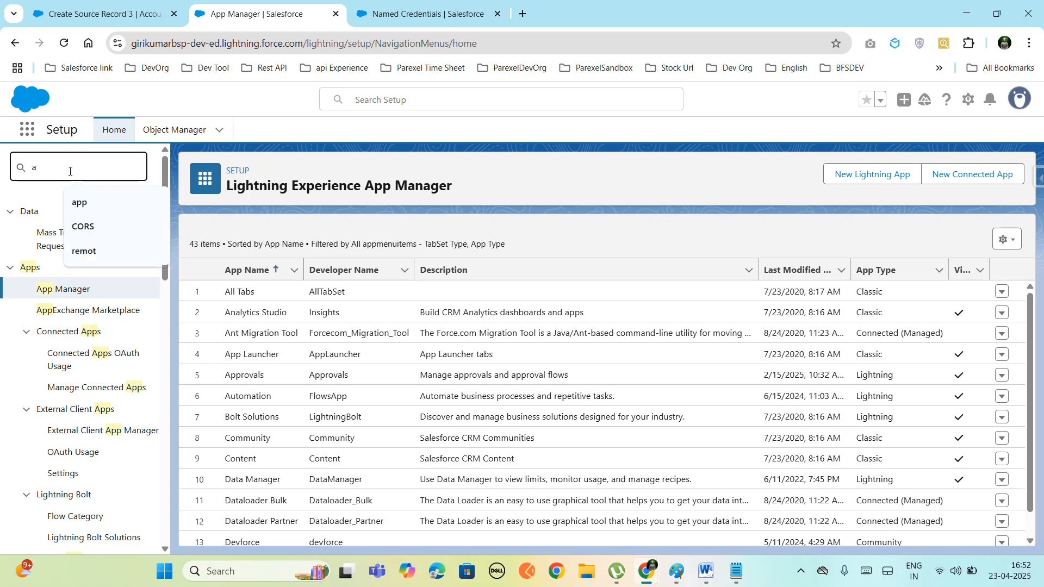
key("BackSpace")
type("Na")
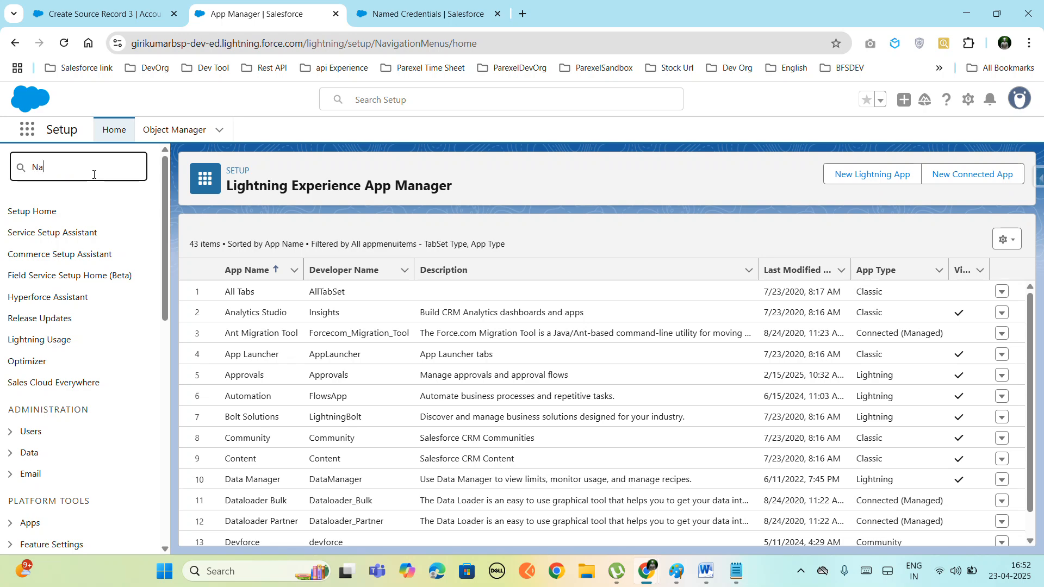
type("me")
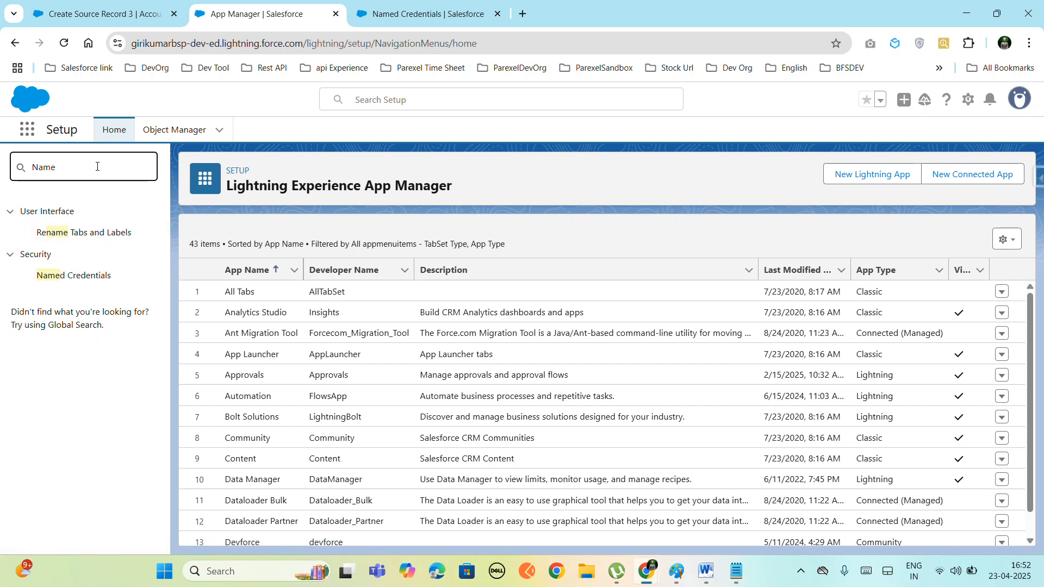
key("BackSpace")
key("BackSpace")
key("BackSpace")
key("BackSpace")
Step: Search Setup for "Auth", go to Auth. Providers and open the OrgB provider
type("A")
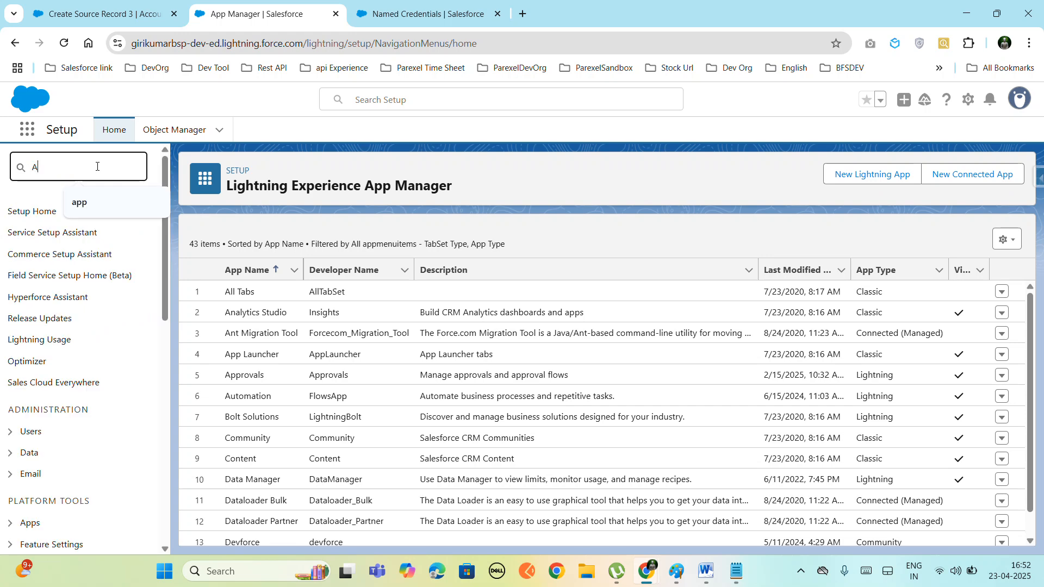
type("uth")
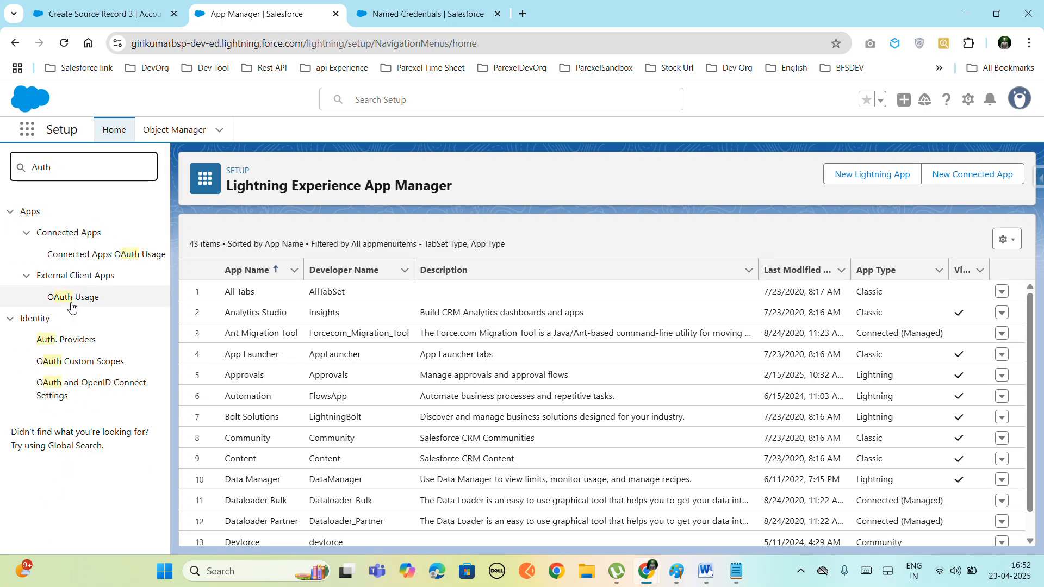
left_click(72, 341)
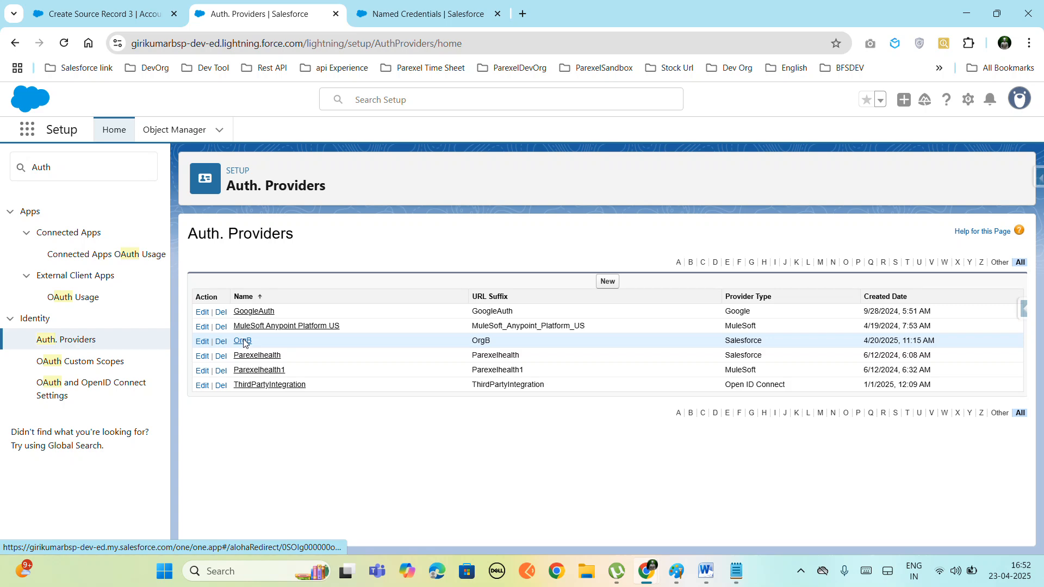
left_click(243, 342)
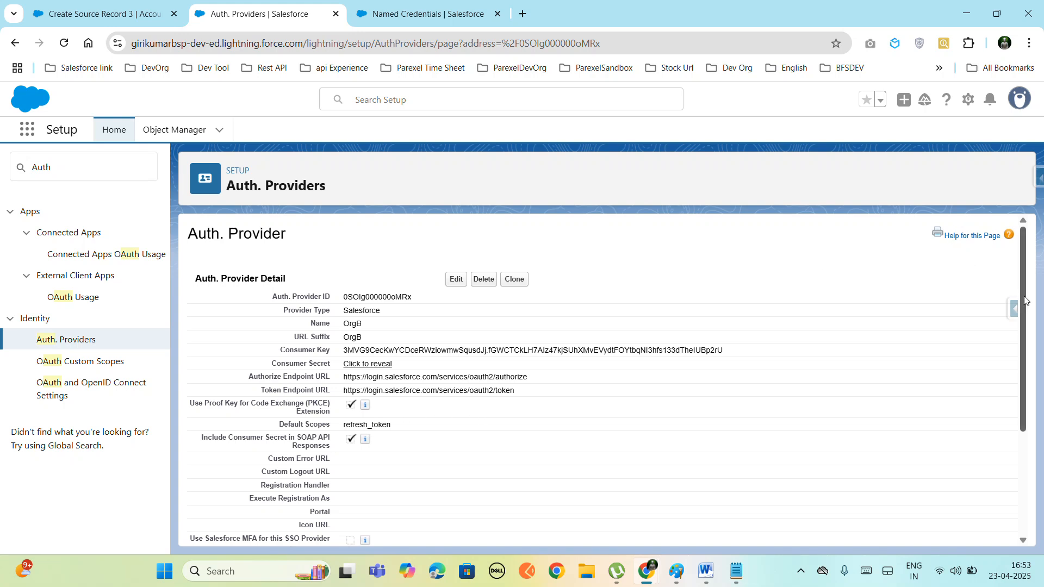
Step: Examine the Salesforce Configuration URLs of the OrgB auth provider and highlight its Callback URL
left_click_drag(1025, 301, 1027, 424)
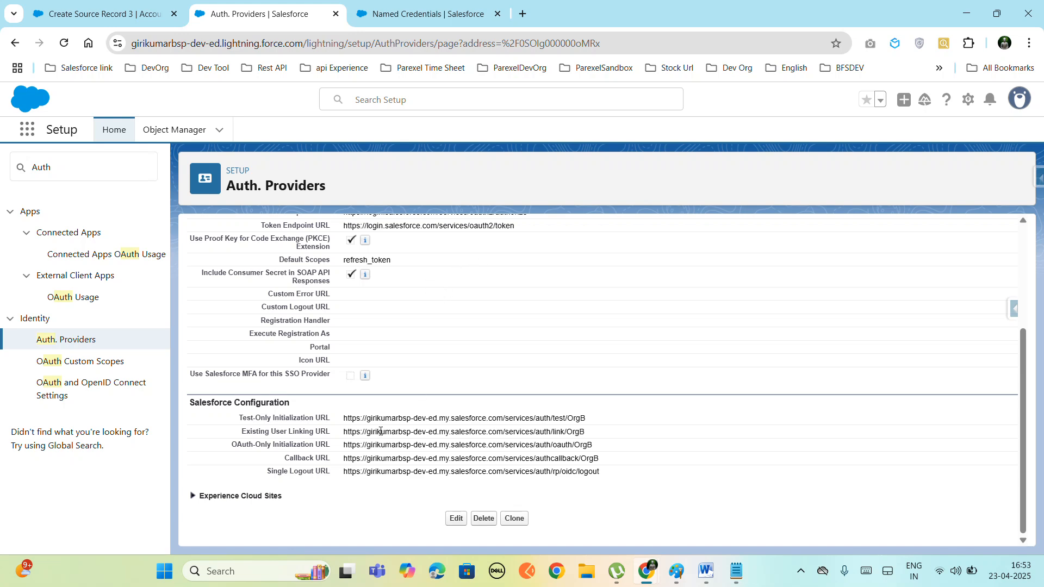
left_click_drag(343, 418, 607, 457)
left_click(402, 507)
left_click_drag(349, 461, 619, 462)
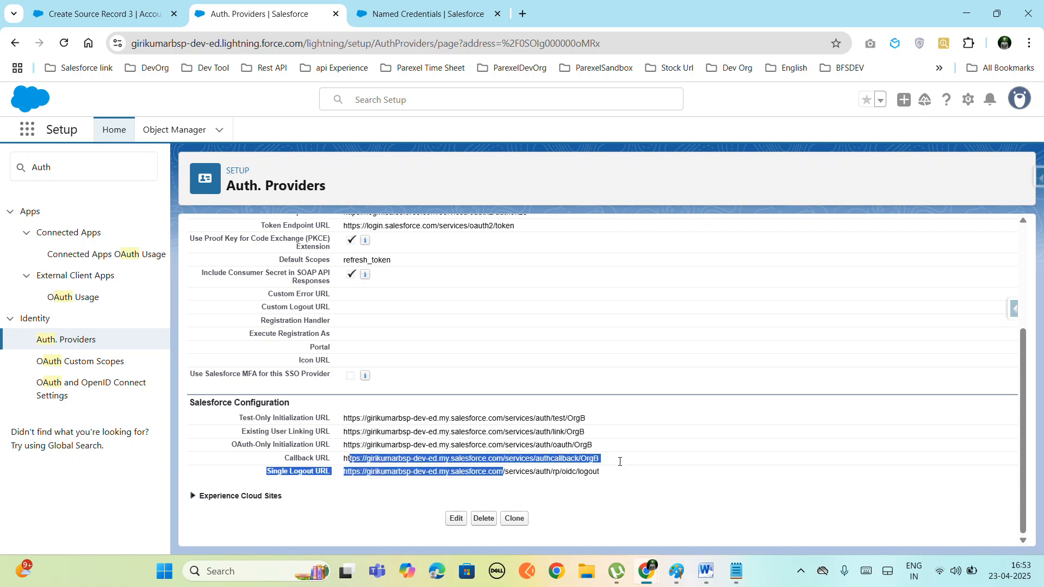
left_click(620, 462)
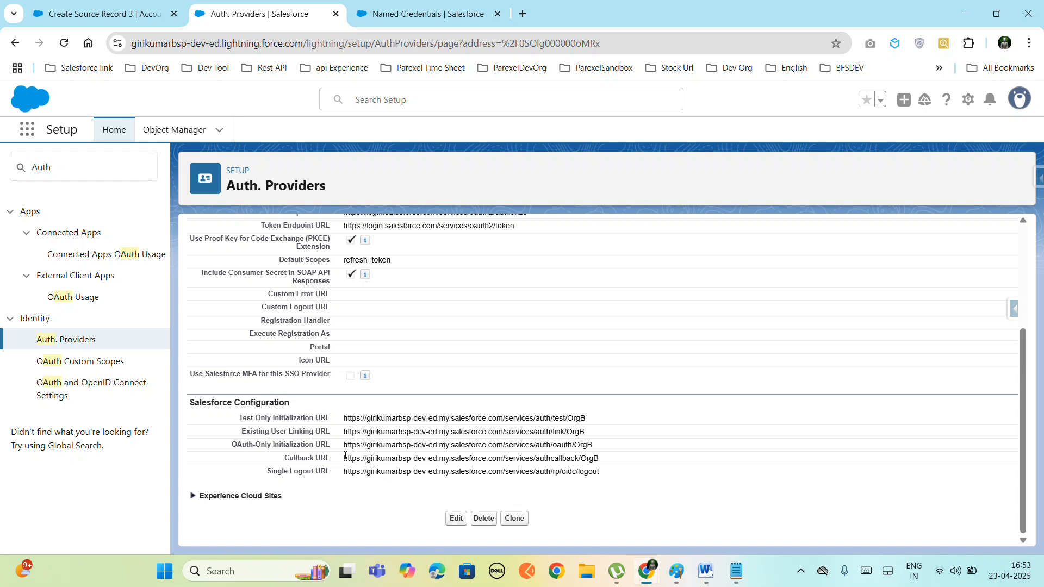
left_click_drag(344, 456, 612, 459)
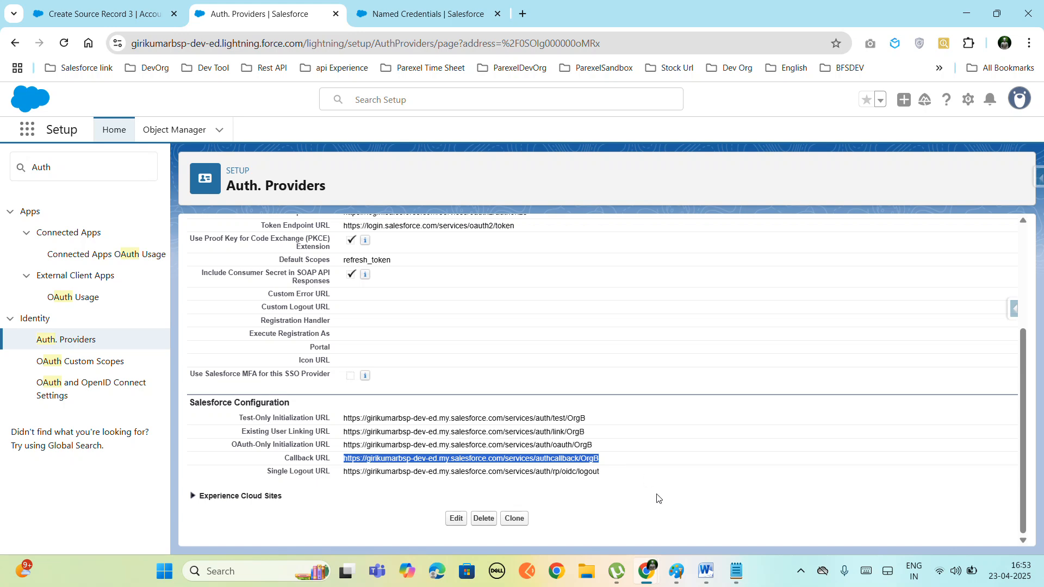
Step: Switch to the Org B browser window, return to the OrgB REST API connected app's details and highlight its Callback URL
left_click(652, 577)
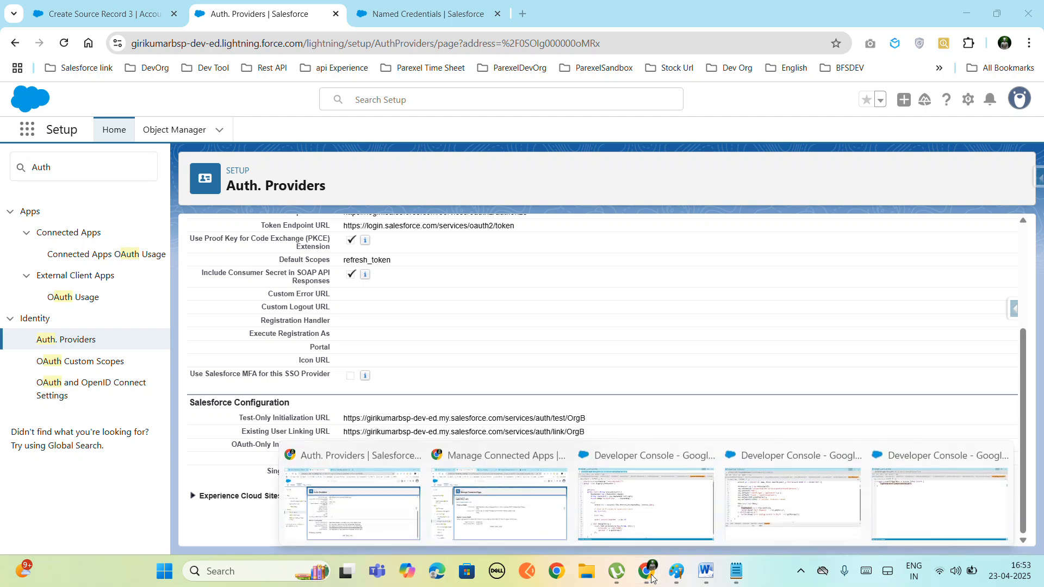
left_click(634, 517)
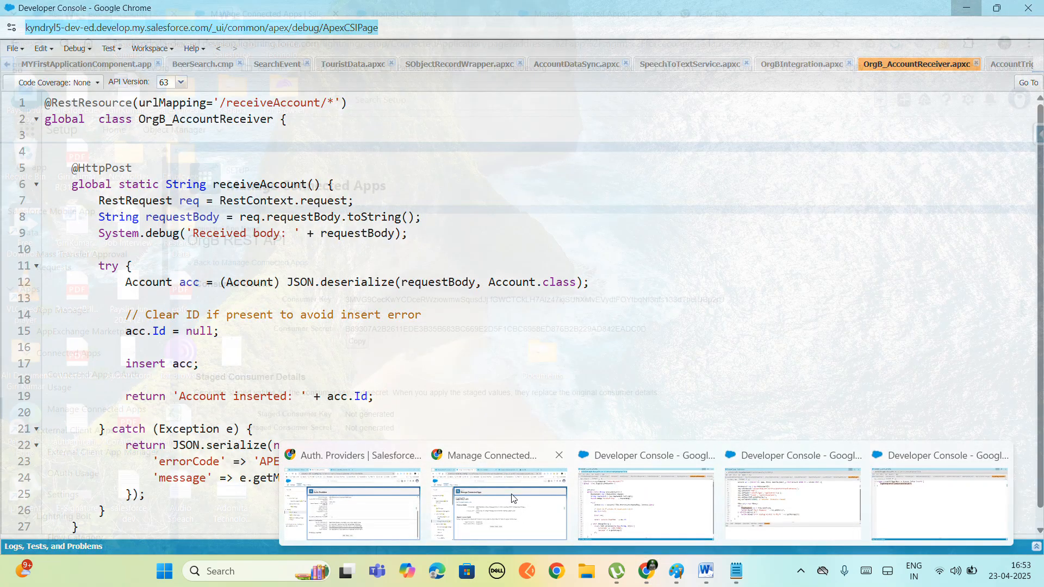
left_click(512, 499)
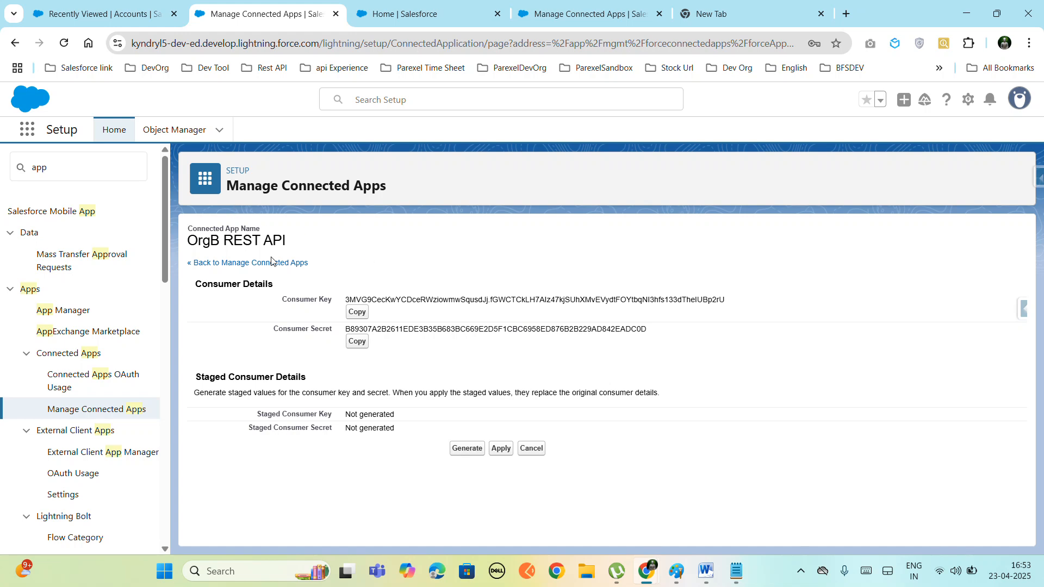
left_click(100, 176)
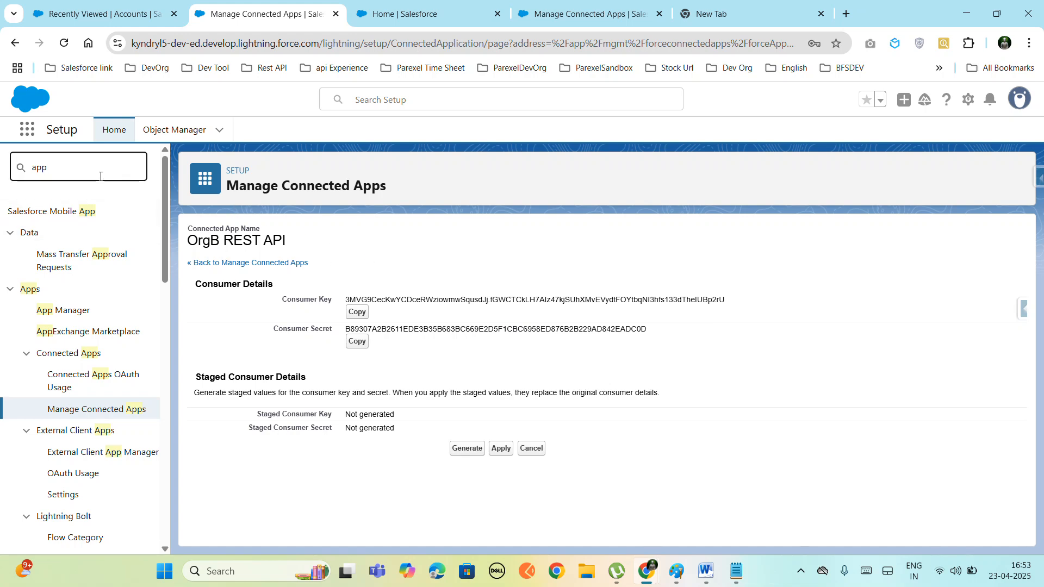
key("BackSpace")
key("BackSpace")
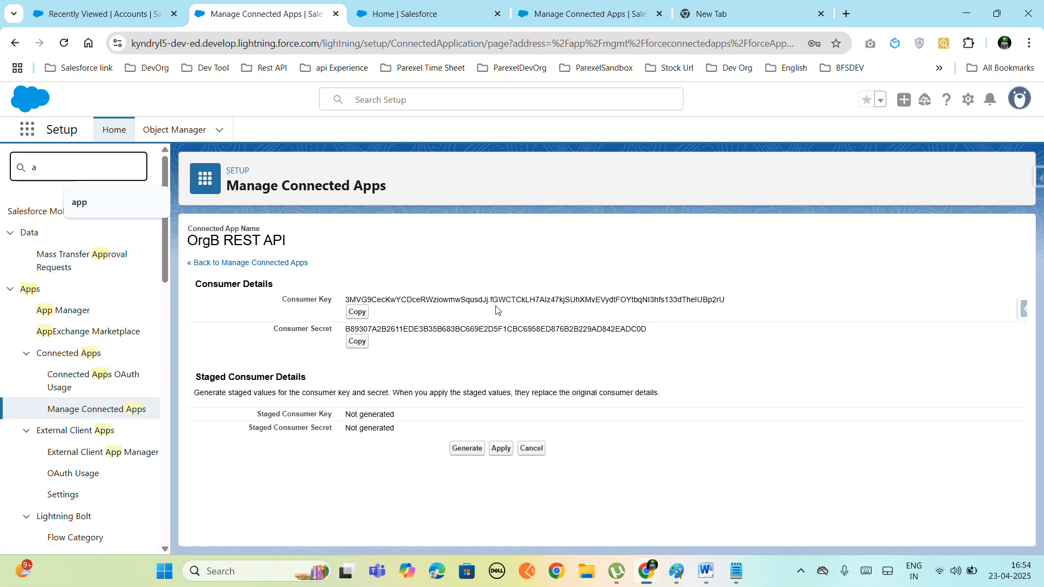
left_click(253, 265)
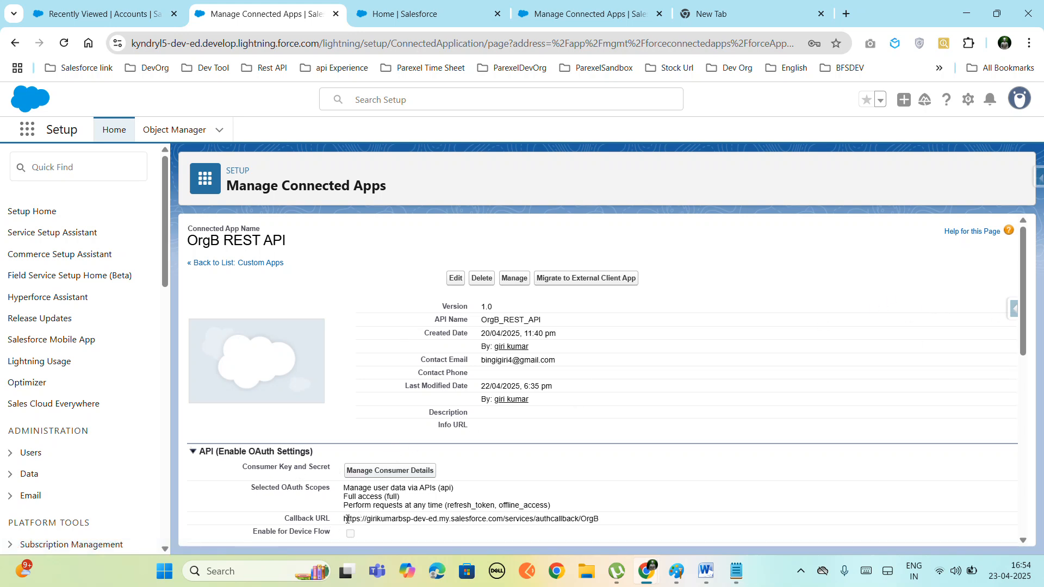
left_click_drag(348, 519, 611, 528)
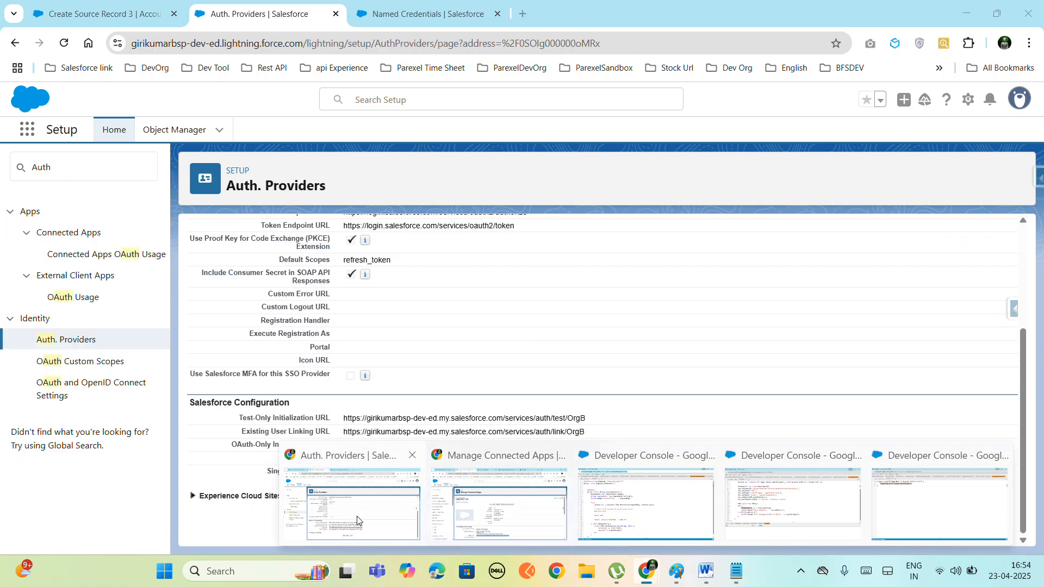
Step: Switch back to the Org A browser window, search Setup for "Name" and open the OrgB_API named credential
left_click(358, 521)
left_click(357, 520)
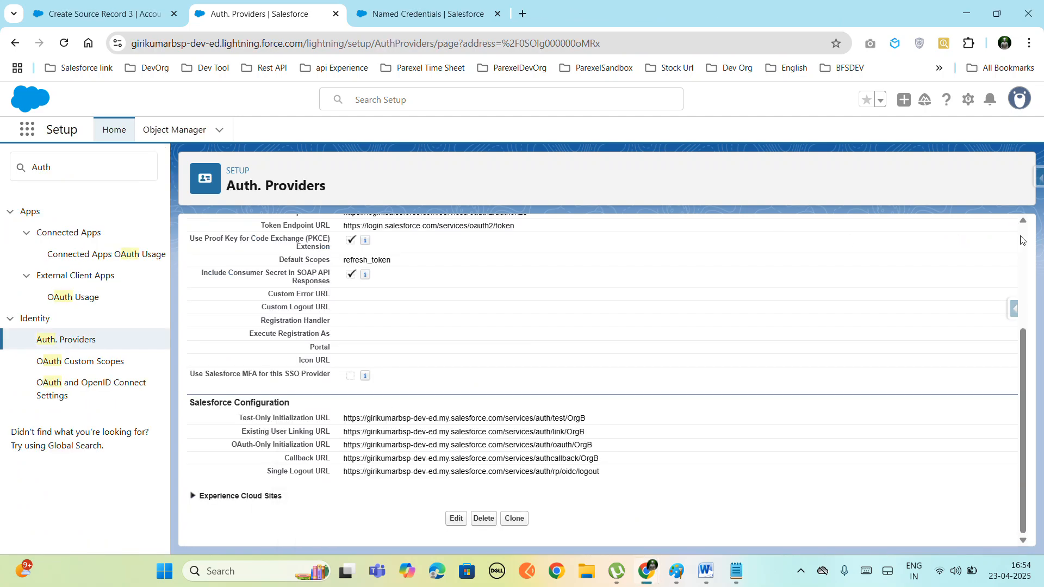
scroll(1015, 226, "up", 3)
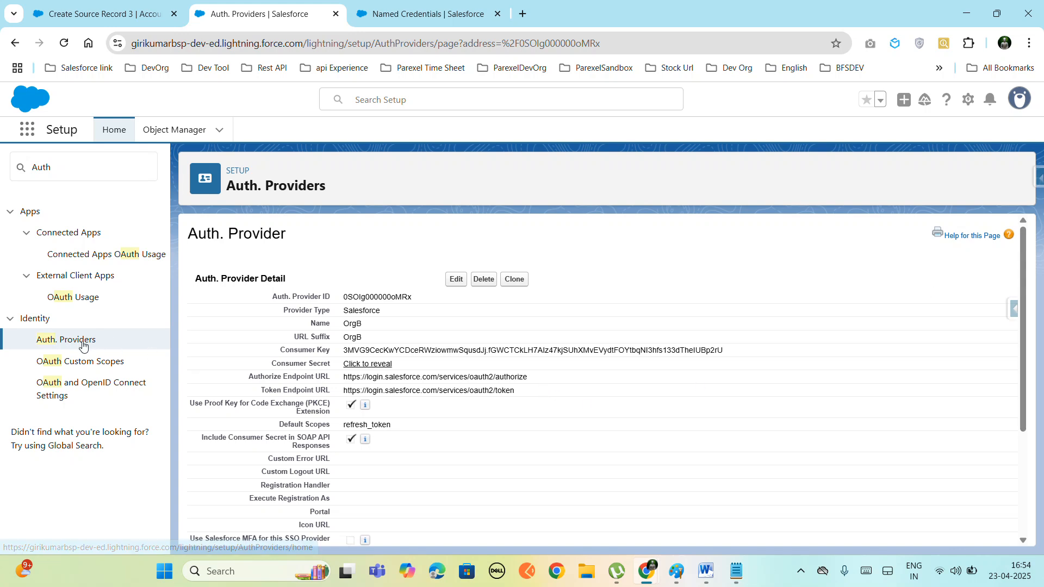
left_click(87, 162)
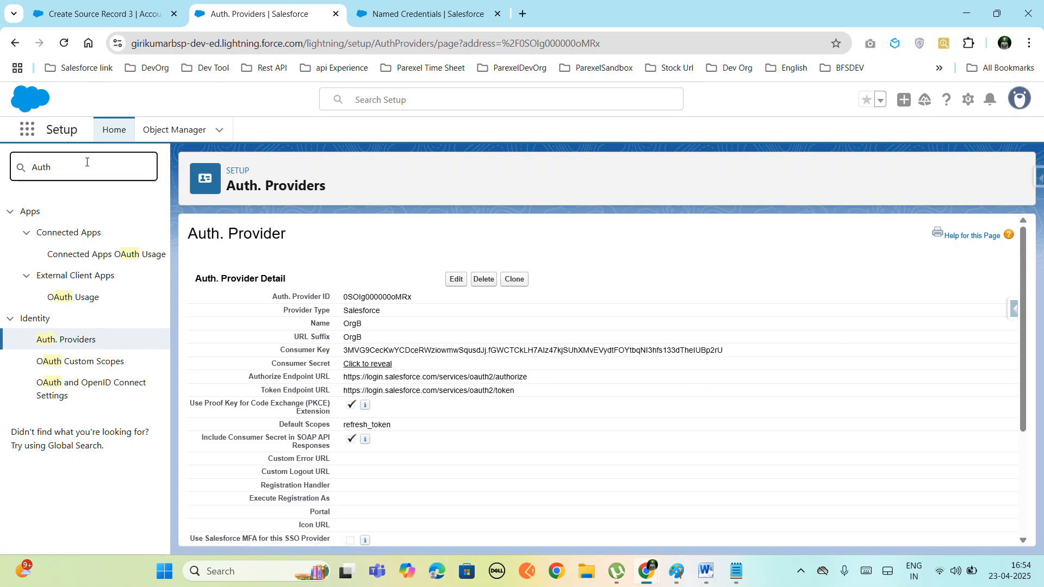
key("BackSpace")
key("BackSpace")
key("BackSpace")
key("BackSpace")
type("N")
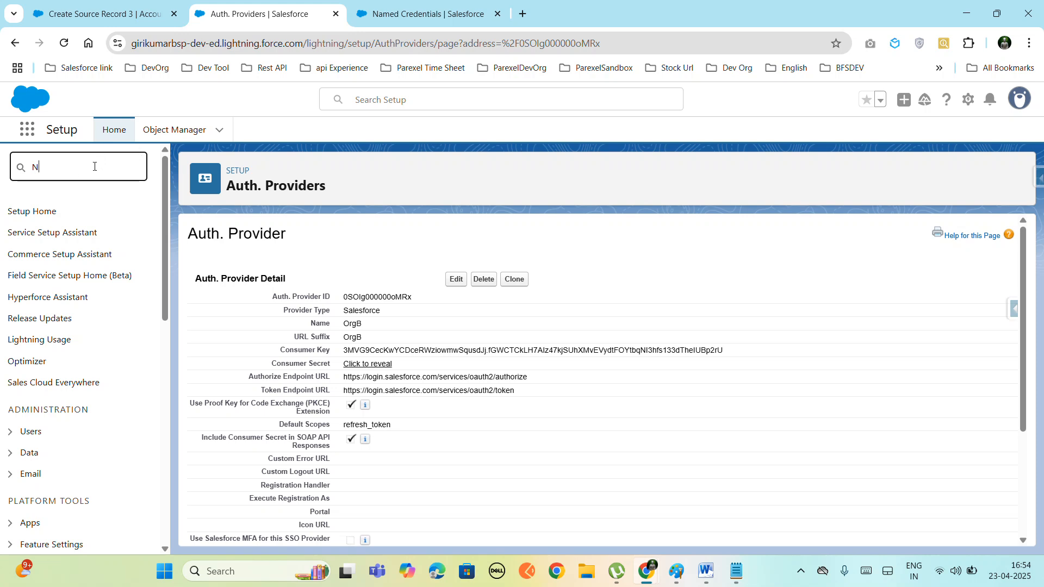
type("ame")
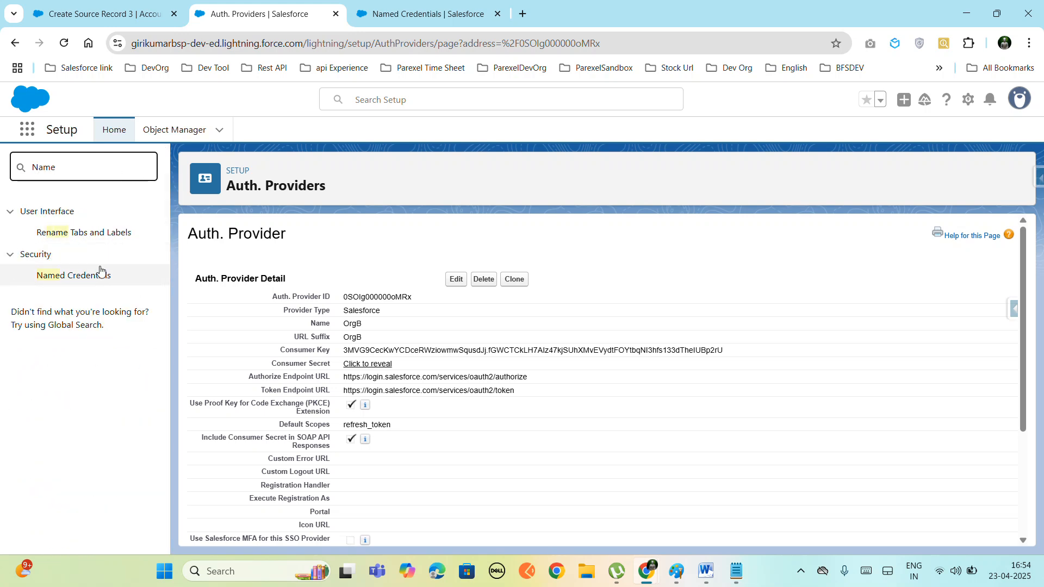
left_click(66, 275)
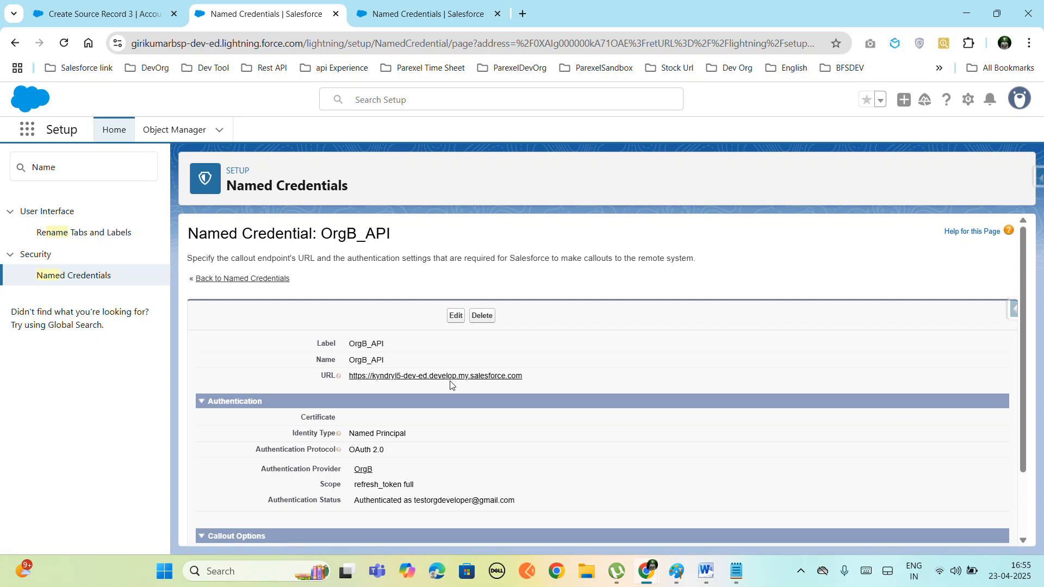
Step: Compare the OrgB_API named credential's URL with Org B's browser address, then examine its authentication and callout options
key("alt+Tab")
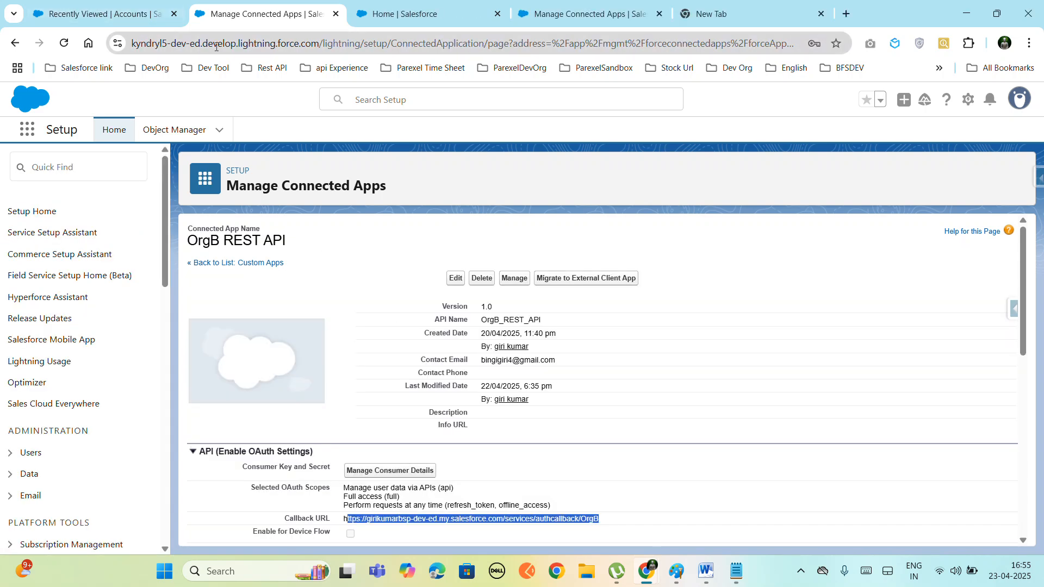
left_click(234, 46)
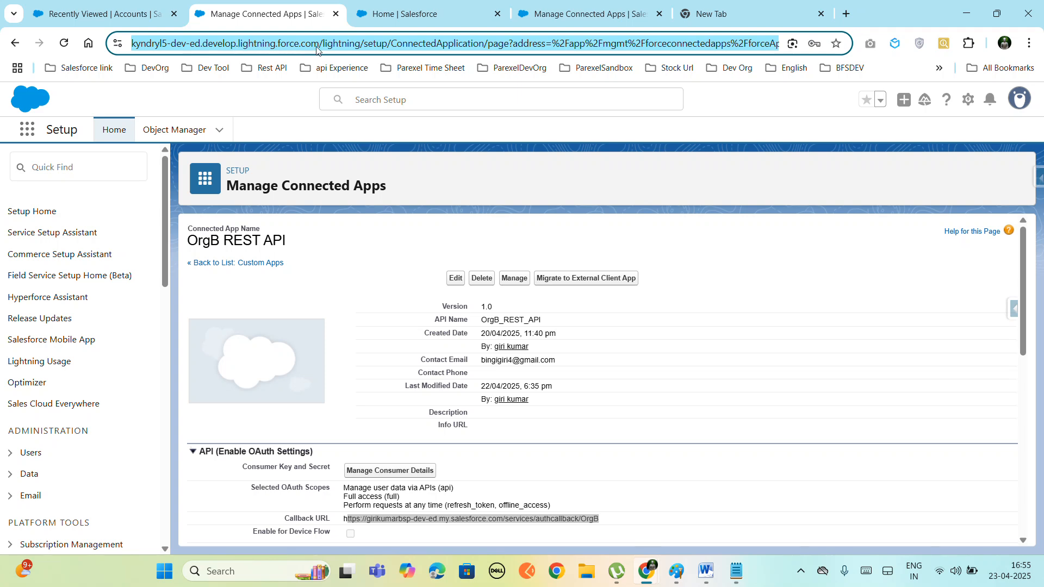
key("alt+Tab")
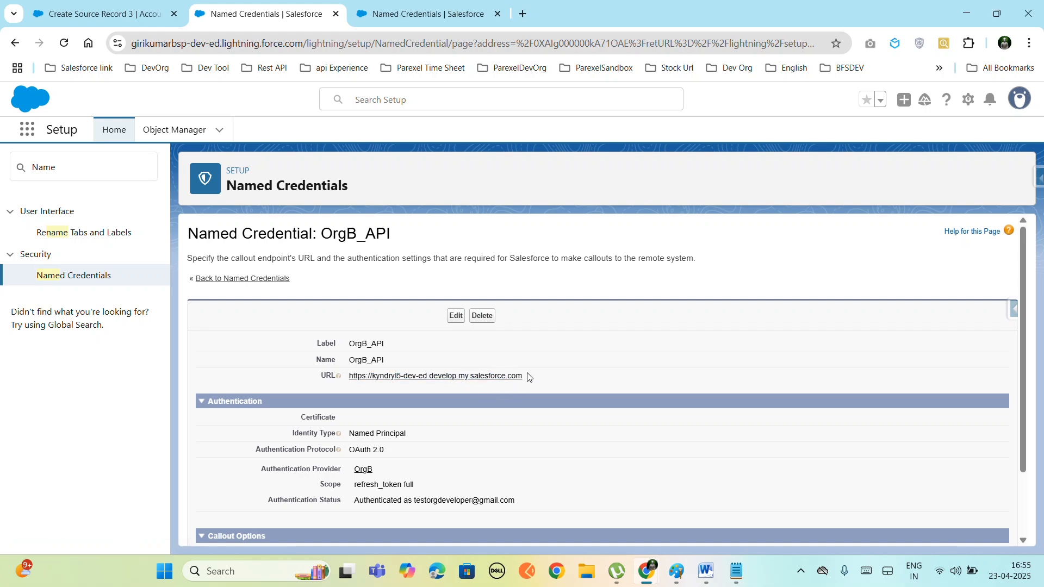
left_click_drag(527, 375, 348, 382)
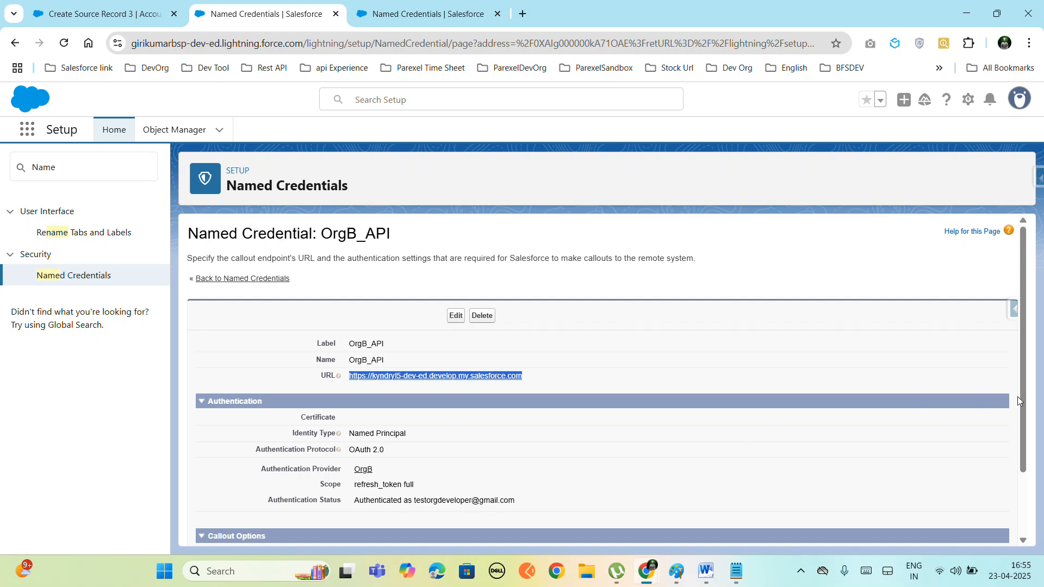
left_click_drag(1020, 391, 1023, 471)
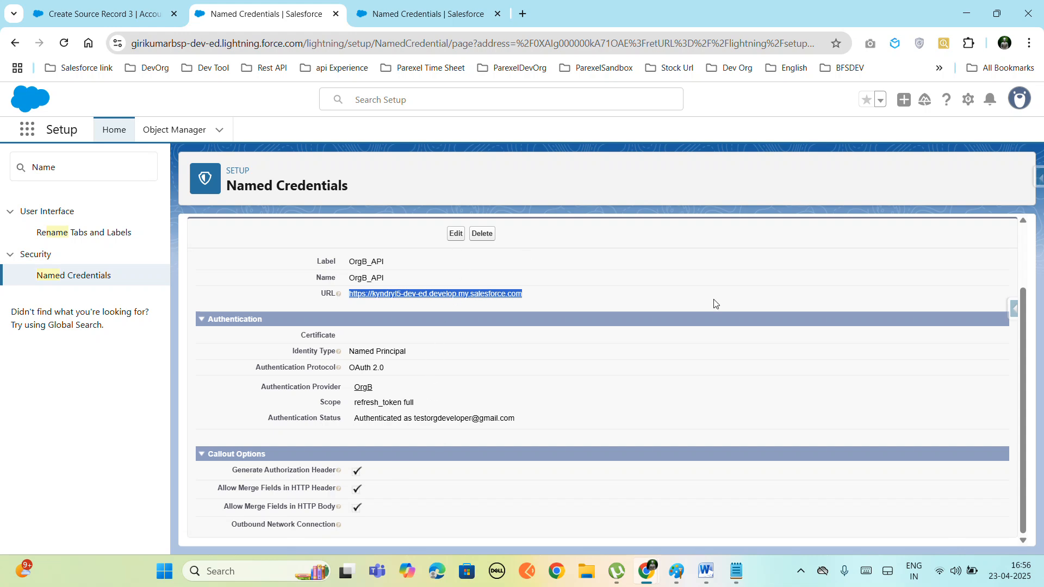
left_click(1023, 239)
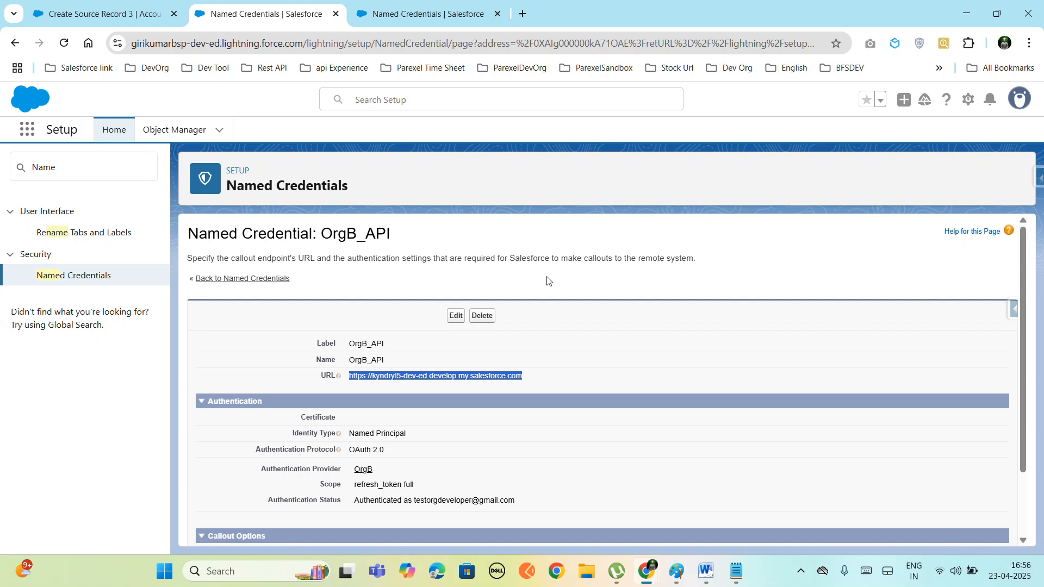
Step: Return to the Named Credentials list, reopen OrgB_API and copy its endpoint URL
left_click(90, 280)
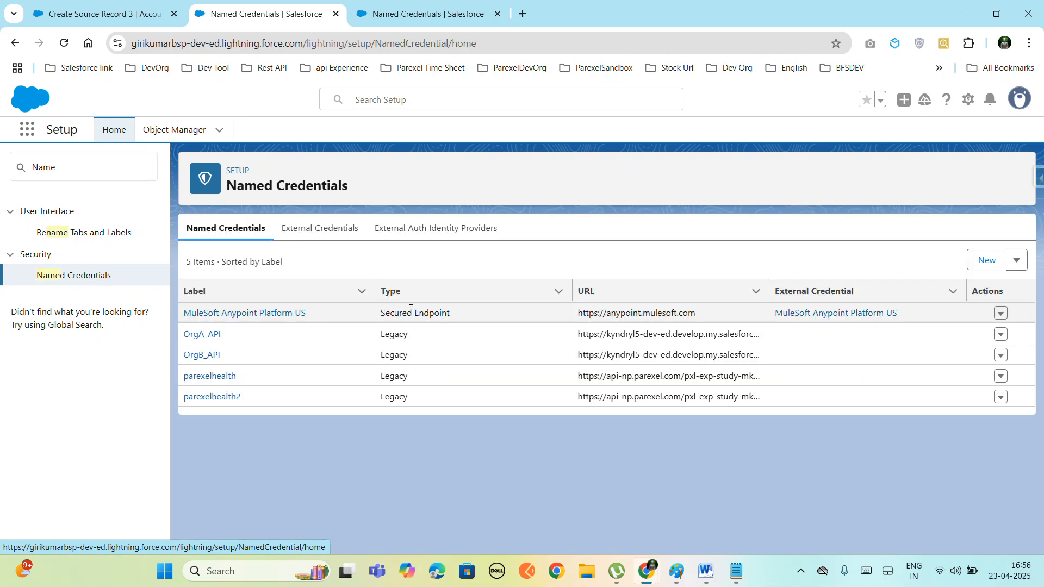
left_click(199, 359)
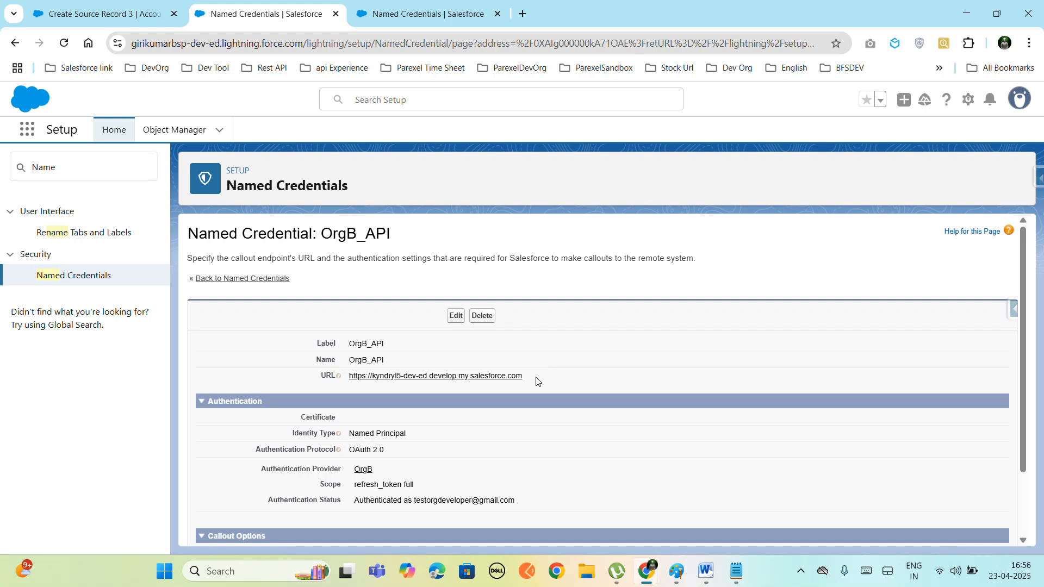
left_click_drag(524, 375, 350, 377)
key("ctrl+c")
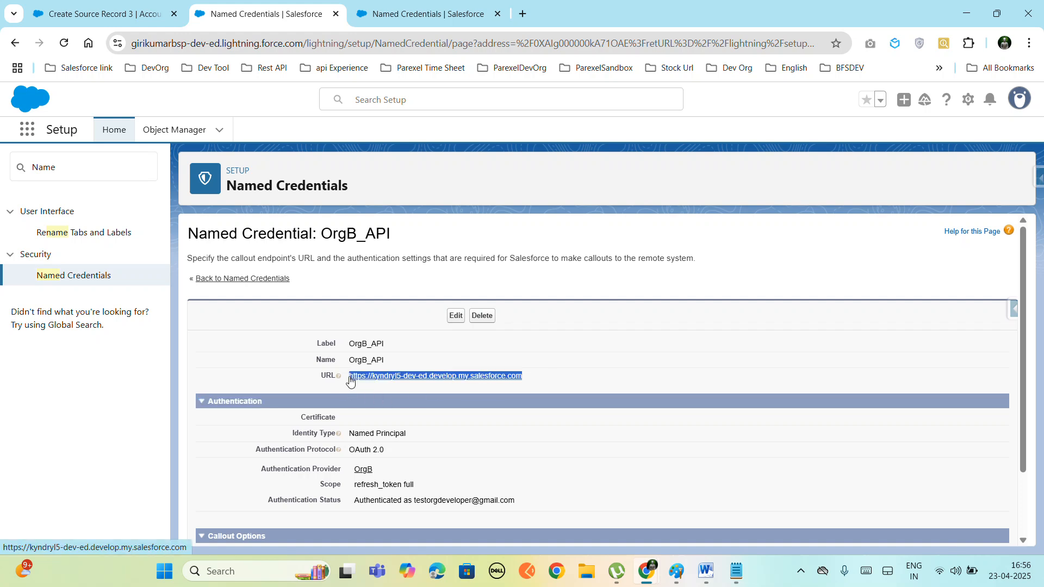
Step: Start a new legacy named credential with both the label and the name set to OrgB1_API
left_click(91, 282)
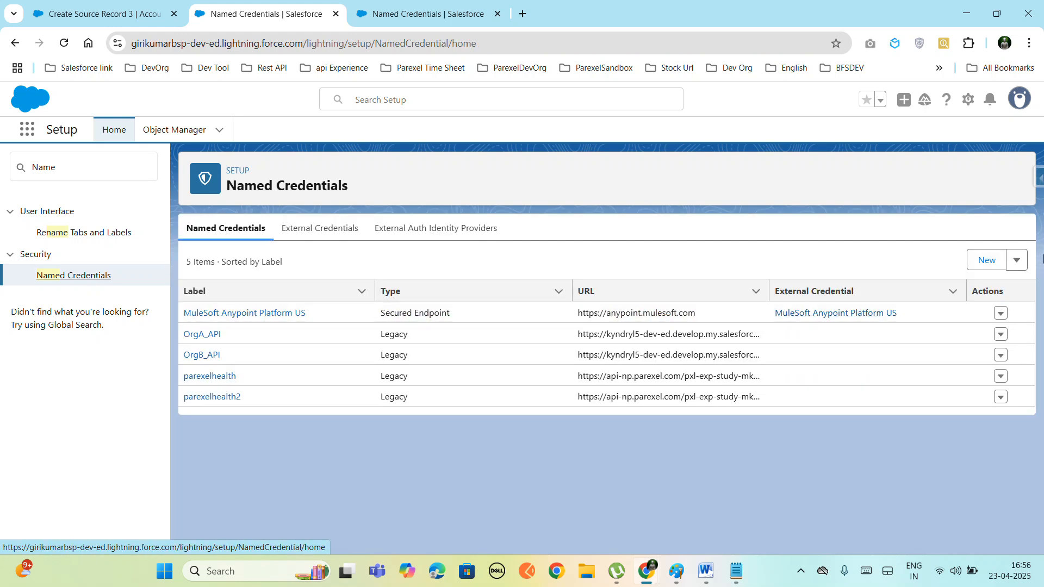
left_click(1017, 261)
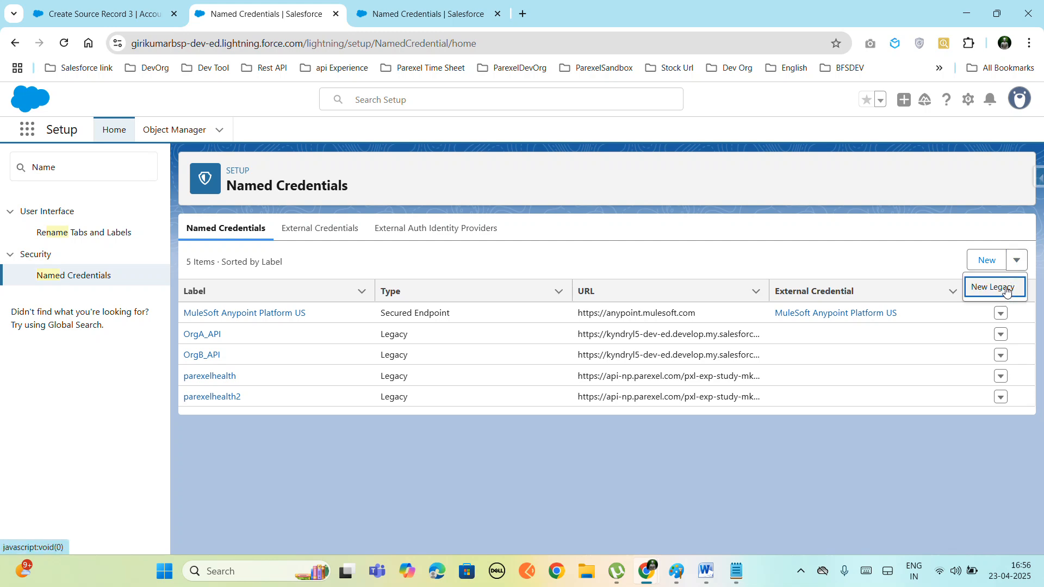
left_click(1005, 288)
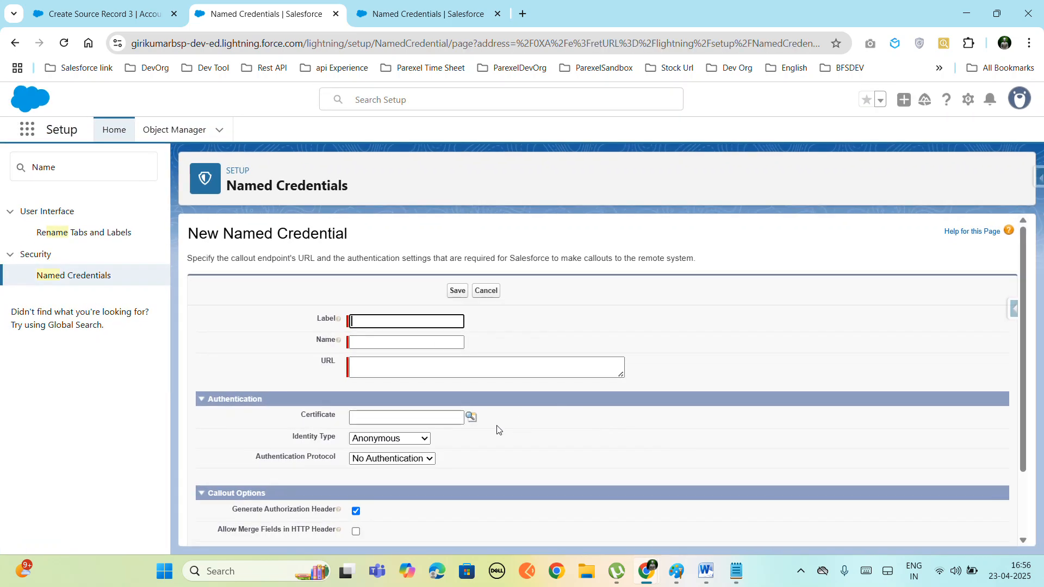
left_click(412, 322)
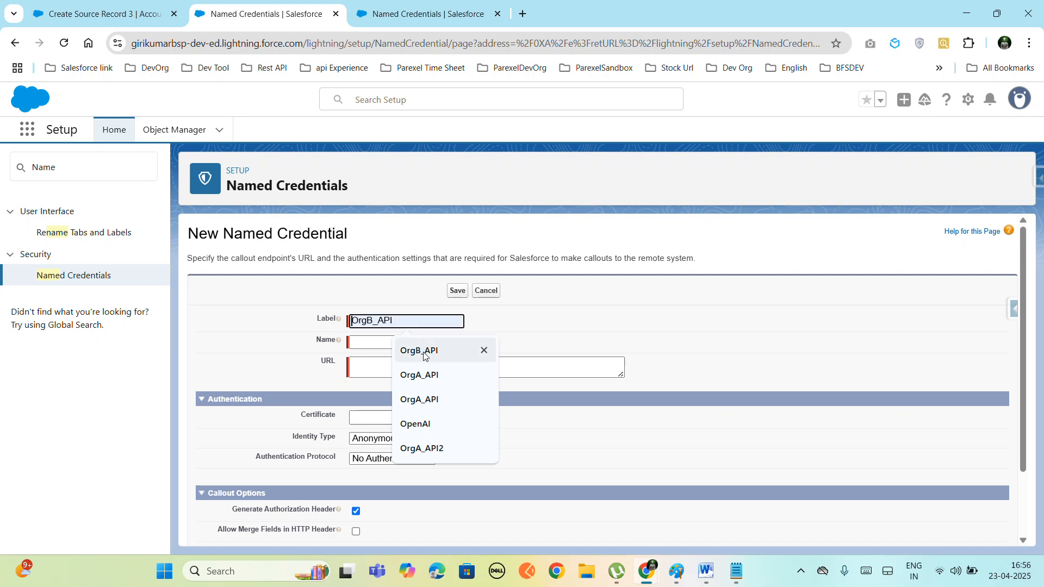
left_click(424, 352)
left_click(403, 338)
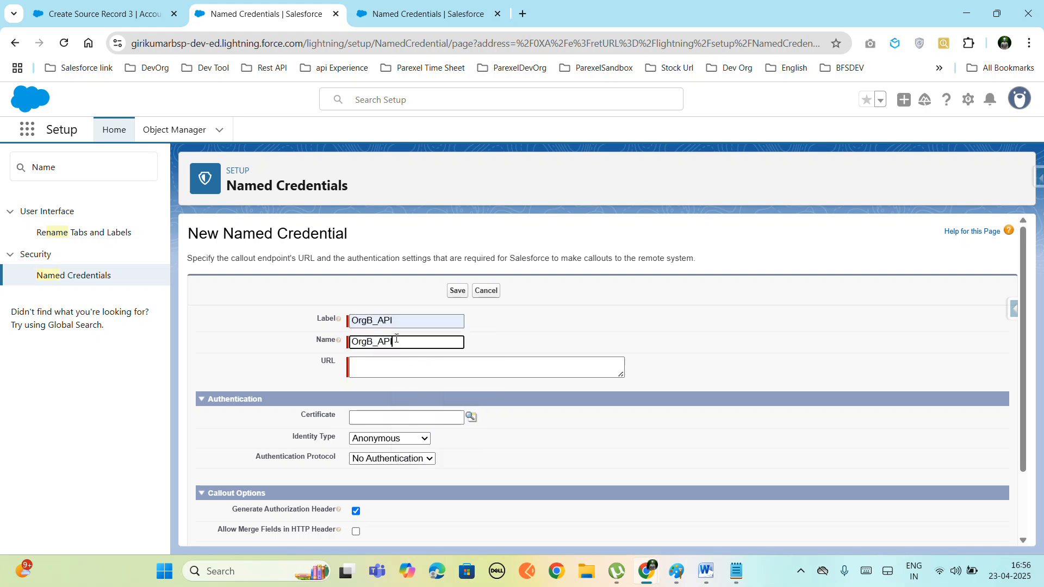
left_click(374, 321)
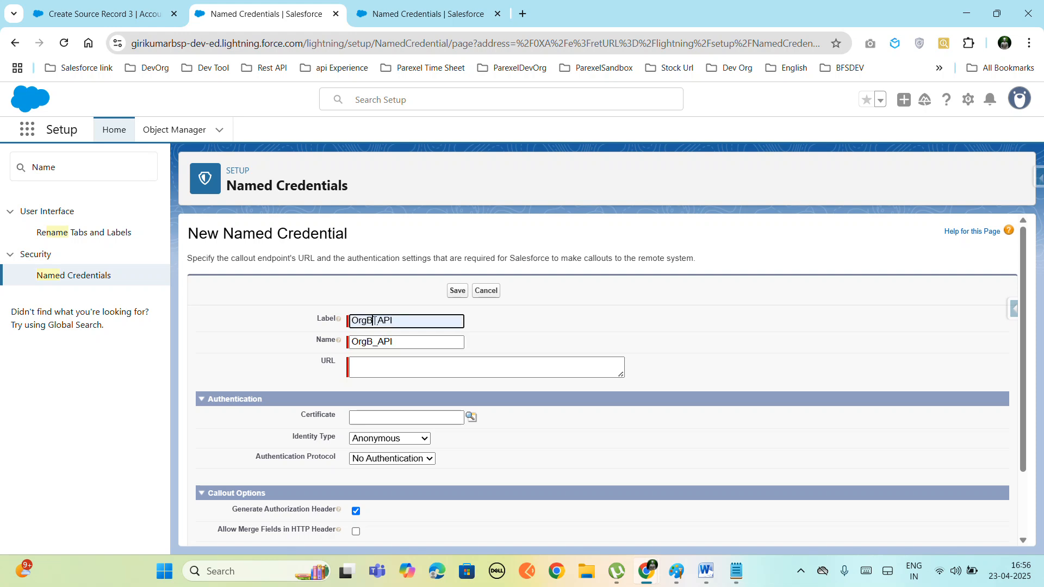
type("1")
left_click(374, 343)
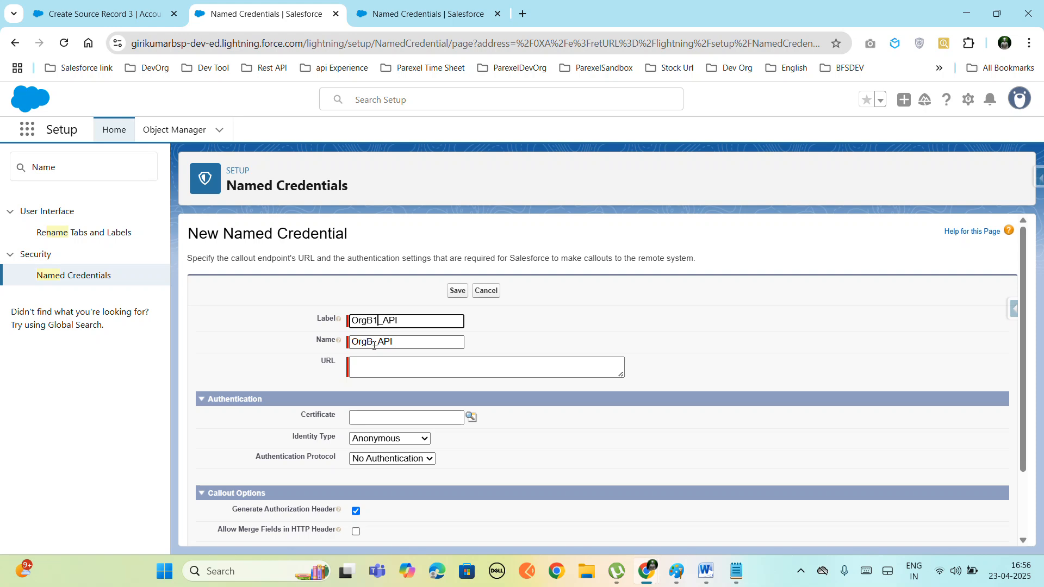
type("1")
left_click(391, 368)
key("ctrl+v")
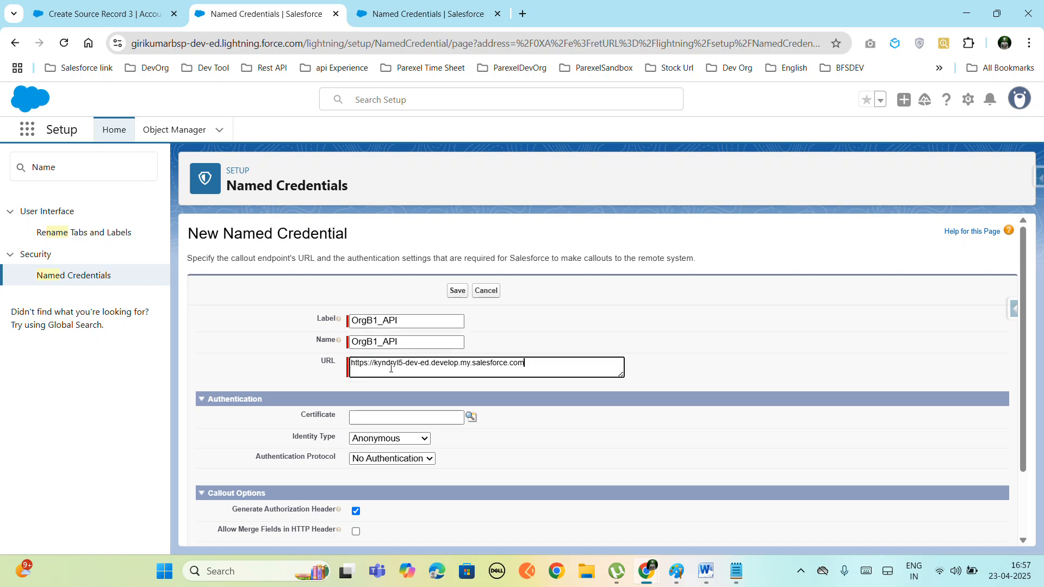
left_click(536, 434)
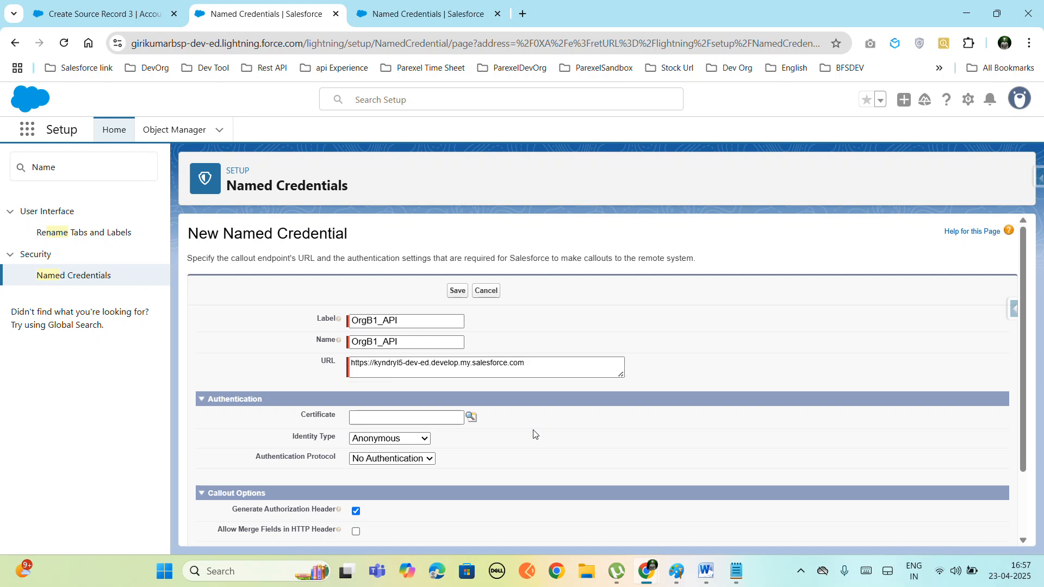
Step: Set the named credential's identity type to Named Principal and its authentication protocol to OAuth 2.0
left_click(405, 439)
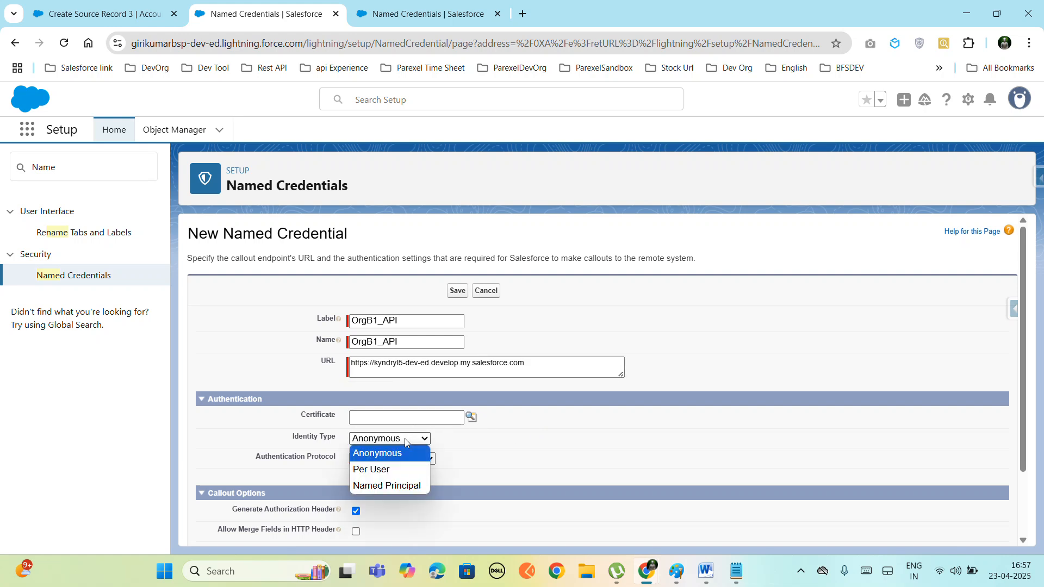
left_click(397, 484)
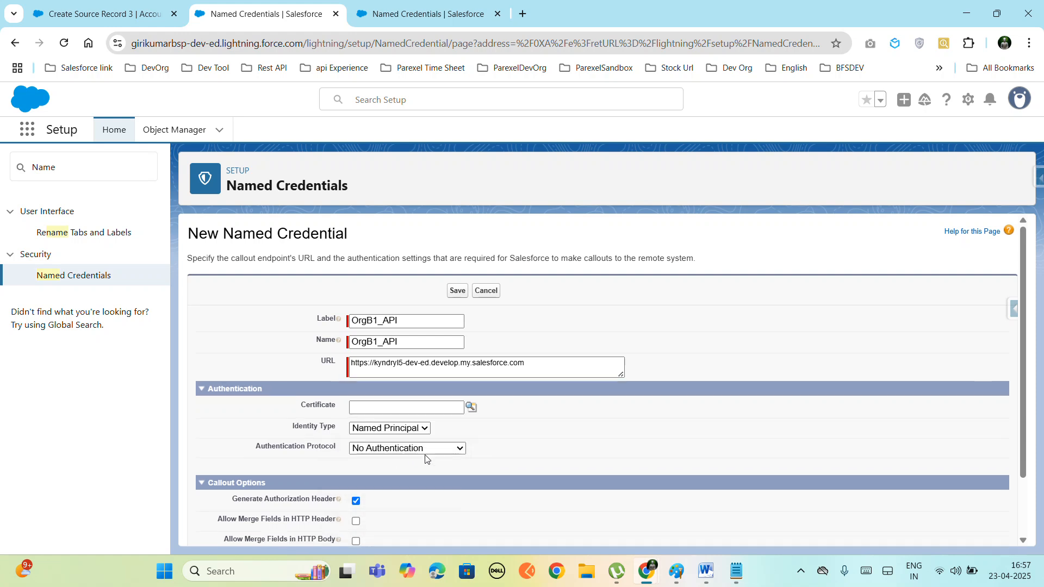
left_click(441, 449)
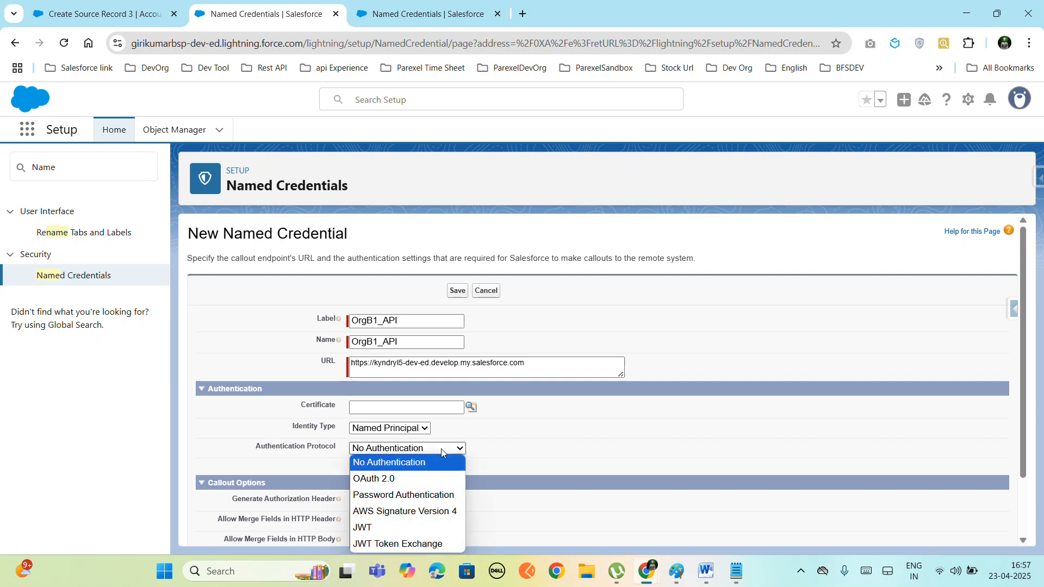
left_click(400, 481)
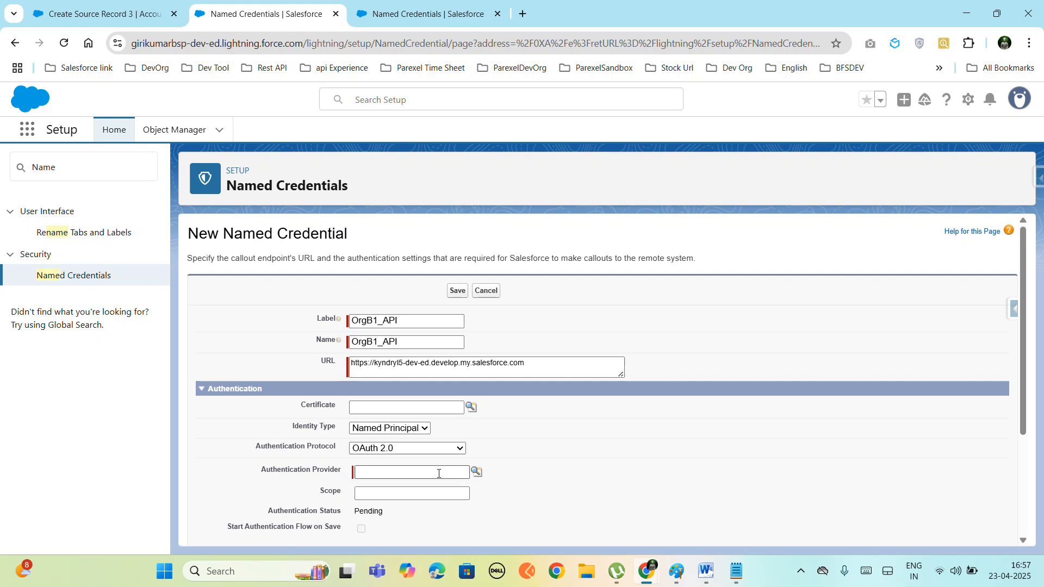
Step: Look up and assign OrgB as the authentication provider and set the scope to refresh_token
left_click(476, 472)
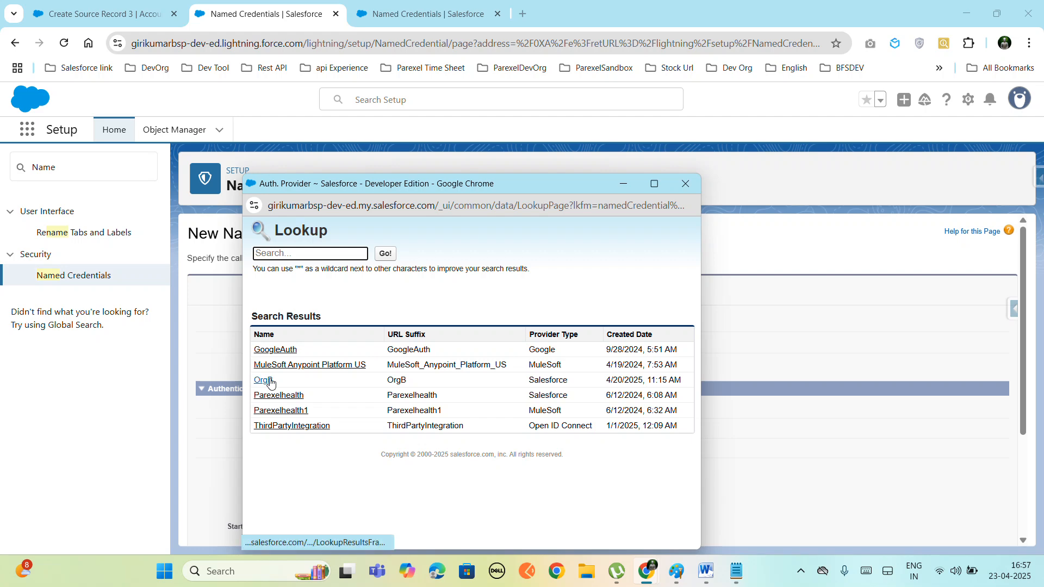
left_click(263, 380)
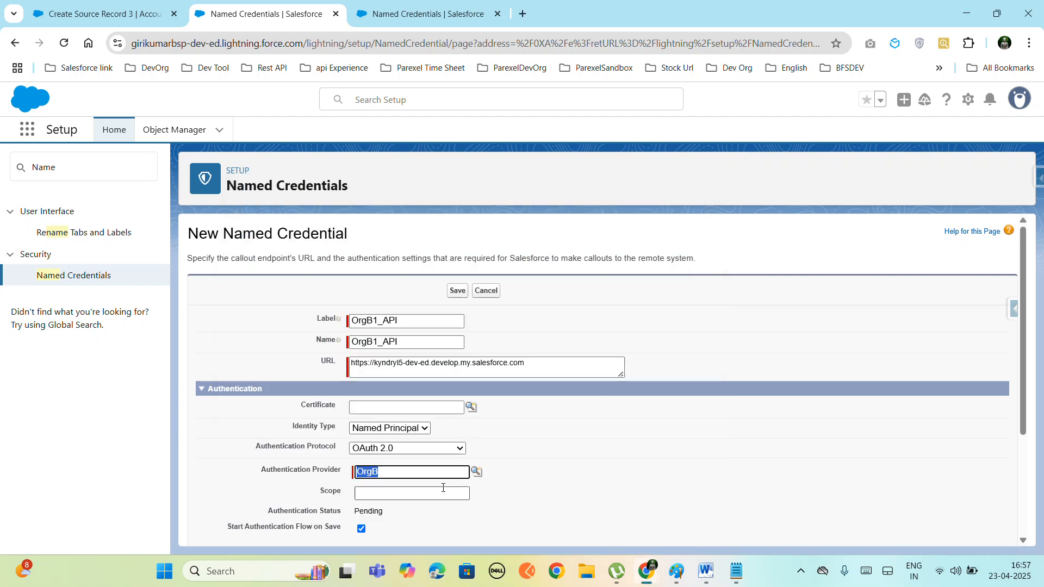
left_click(442, 492)
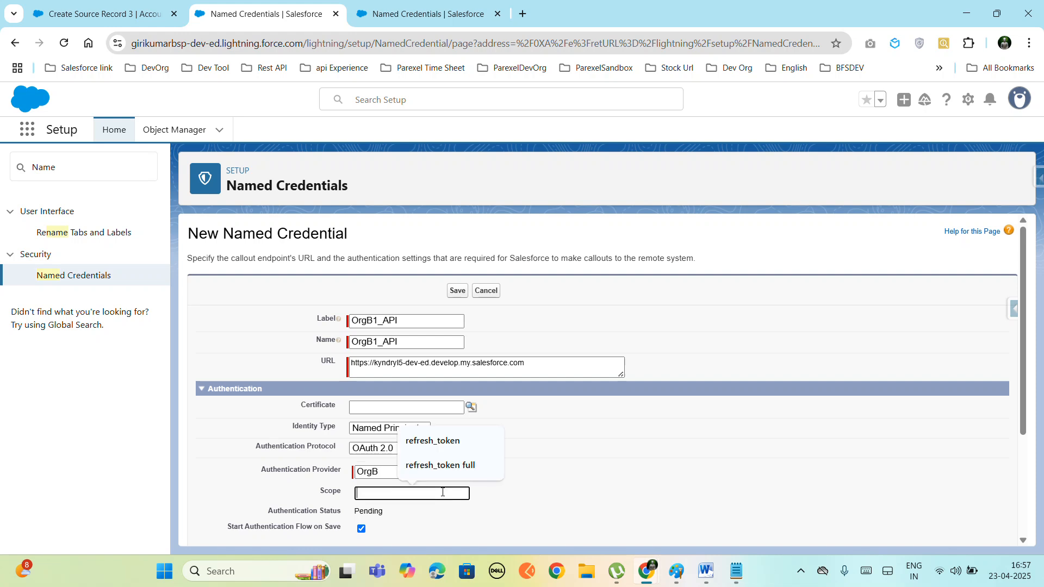
left_click(457, 446)
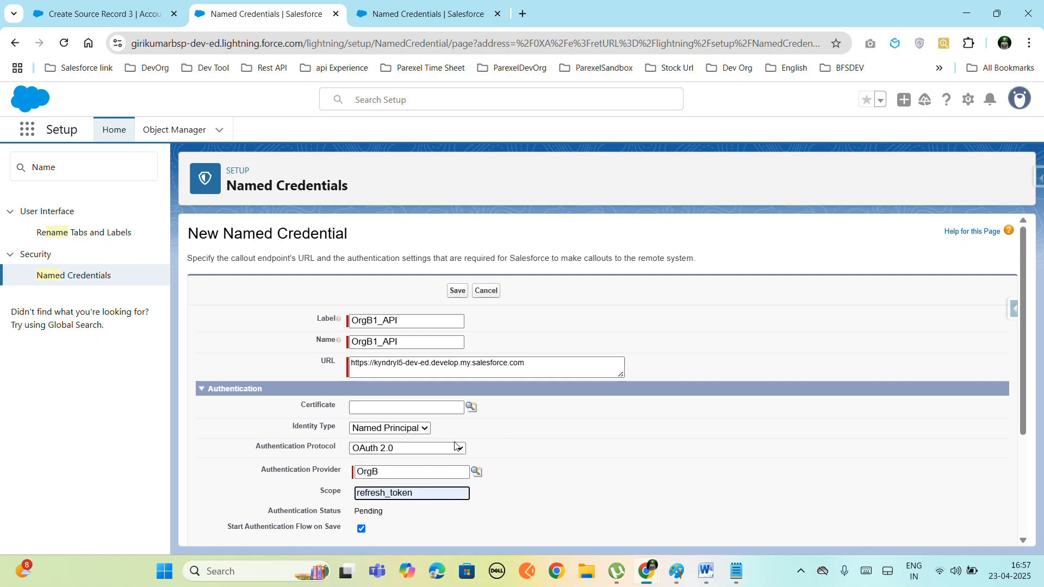
left_click(506, 505)
Step: Allow merge fields in the HTTP header and HTTP body, and save the named credential to start the authentication flow
scroll(506, 506, "down", 3)
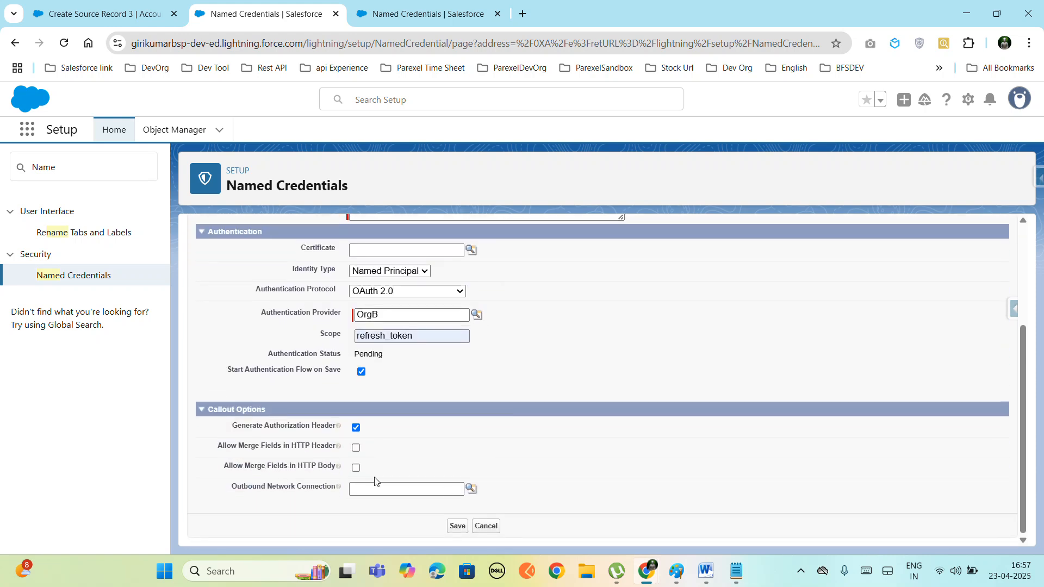
left_click(355, 448)
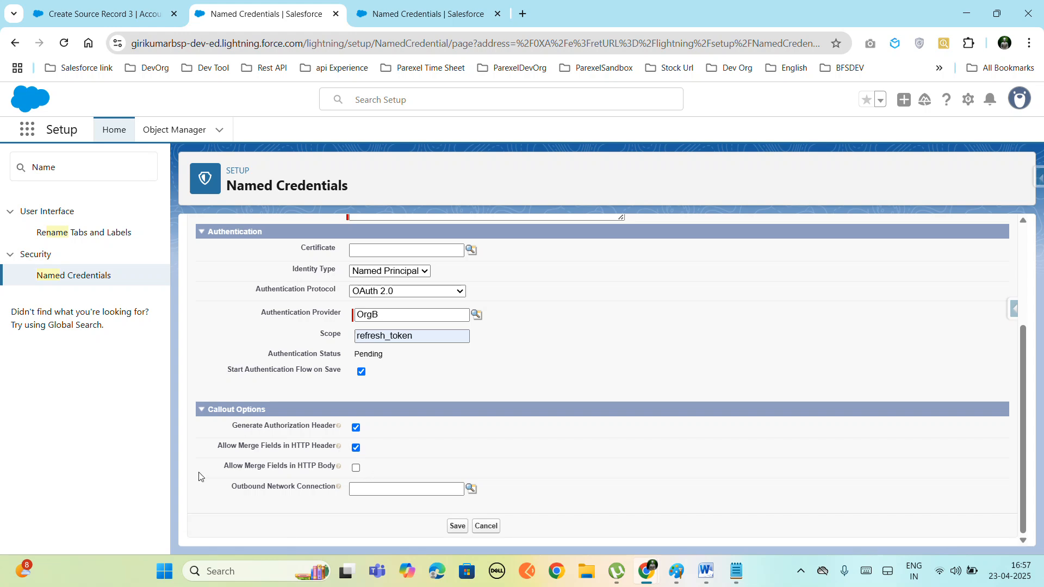
left_click(356, 468)
left_click(458, 526)
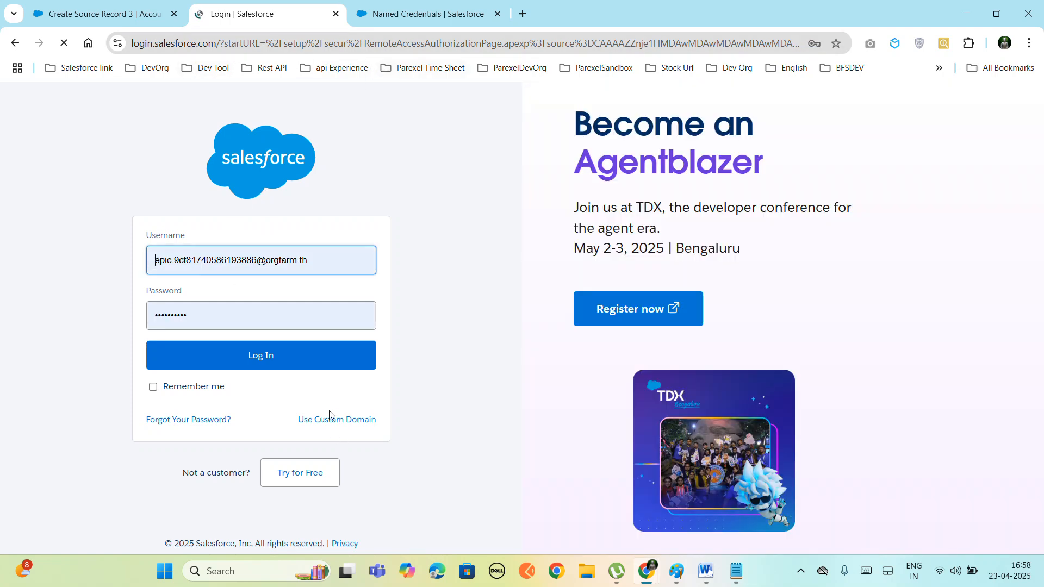
Step: Switch the login to the org's saved custom domain and log in with the stored credentials
left_click(331, 423)
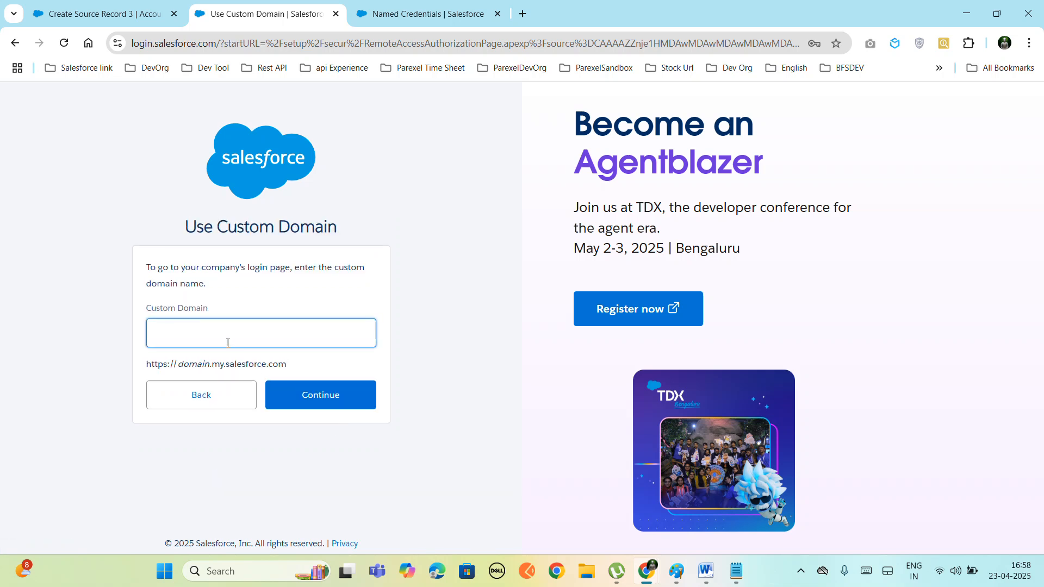
left_click(227, 341)
type("g")
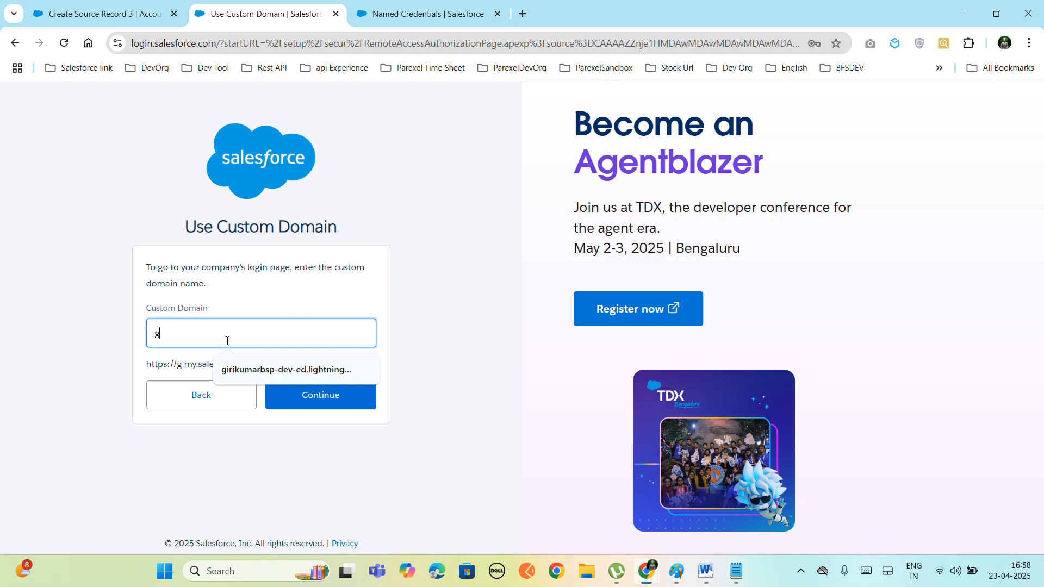
left_click(297, 370)
left_click(320, 405)
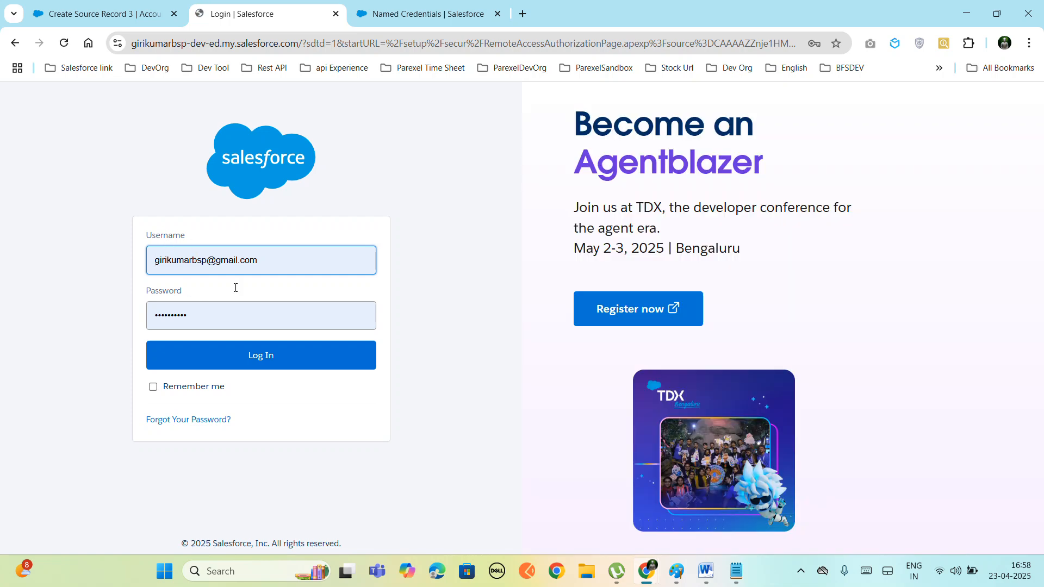
left_click(287, 354)
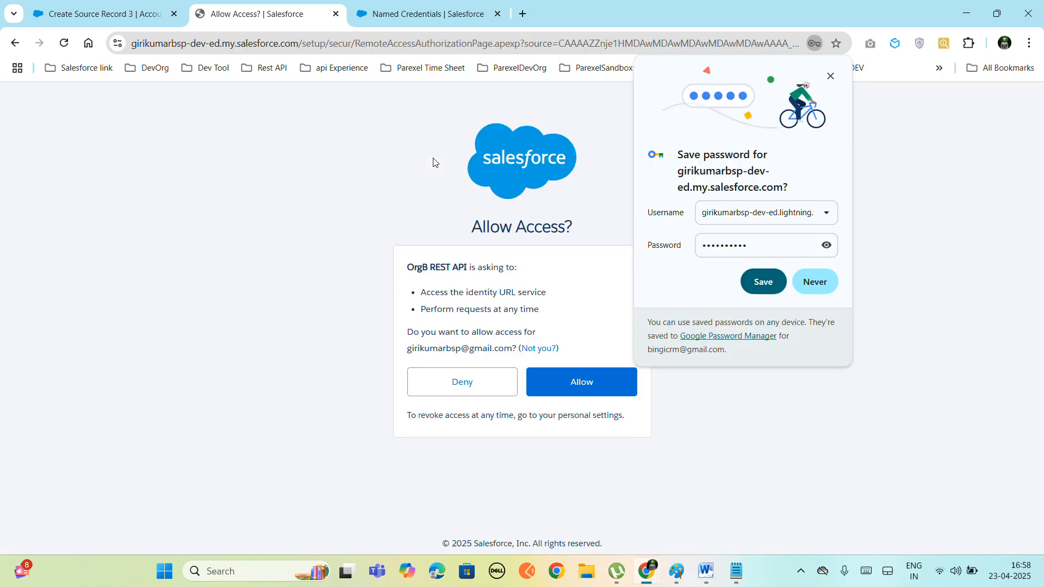
Step: Allow OrgB REST API access, confirm the external access, and decline saving the password in the browser
left_click(590, 383)
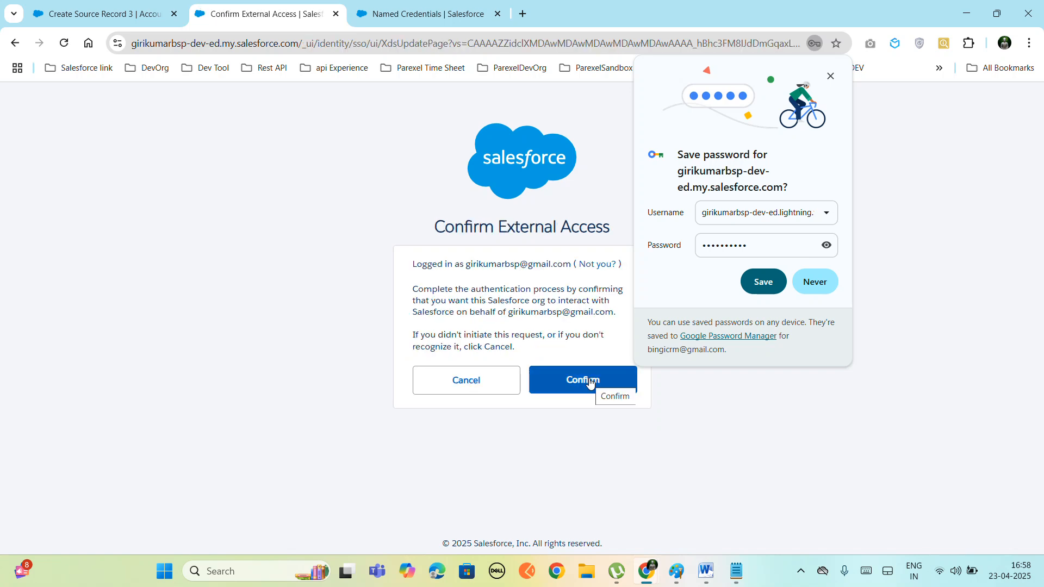
left_click(591, 383)
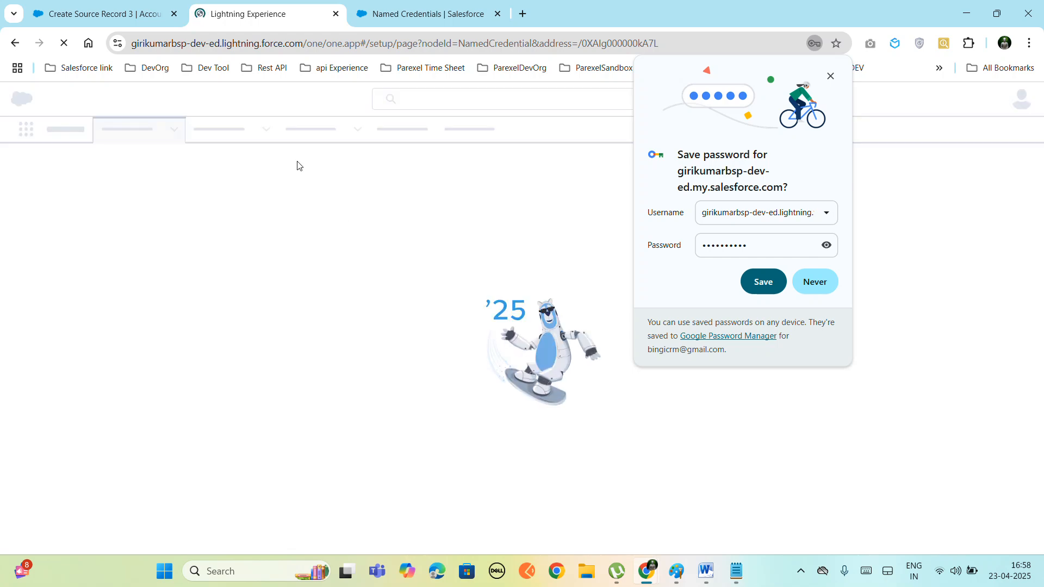
left_click(802, 279)
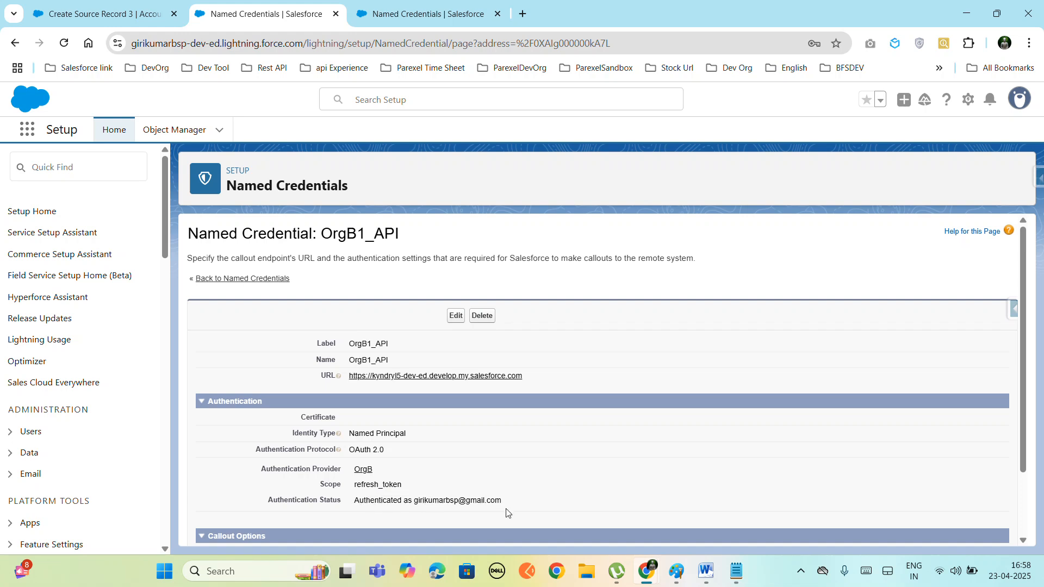
Step: Open the Developer Console from the org's setup area
left_click(82, 165)
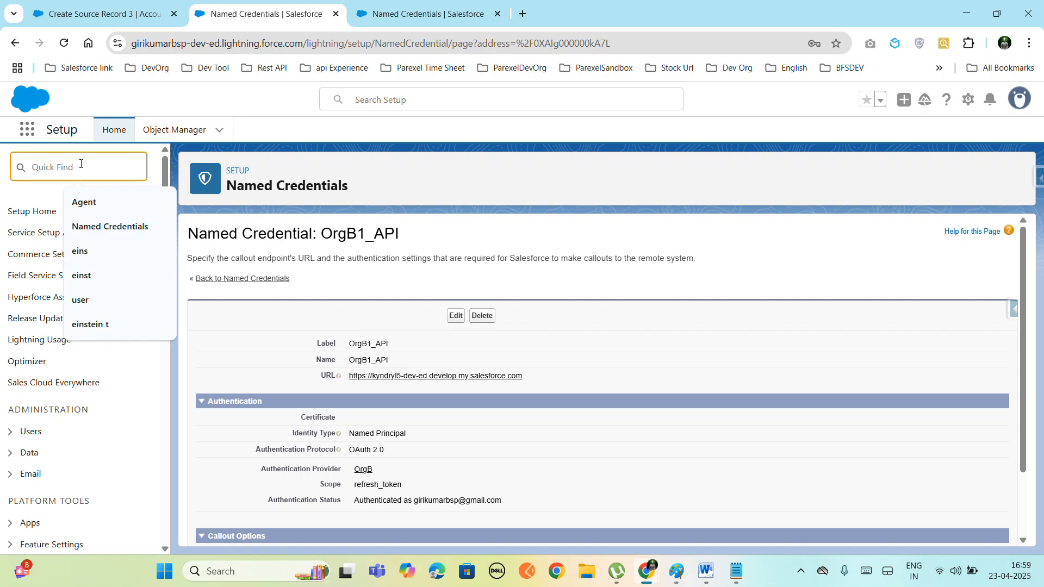
left_click(970, 101)
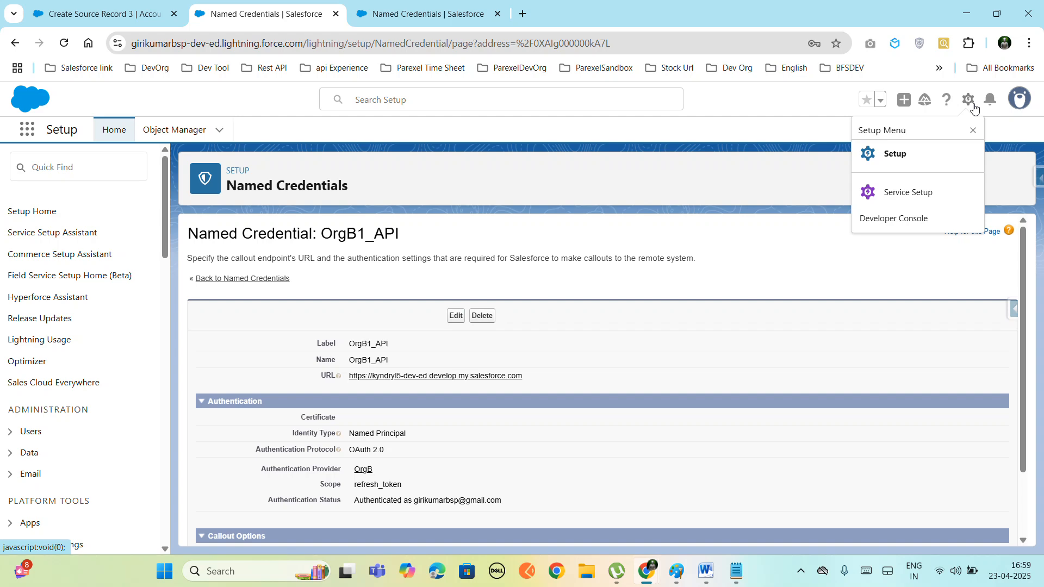
left_click(904, 220)
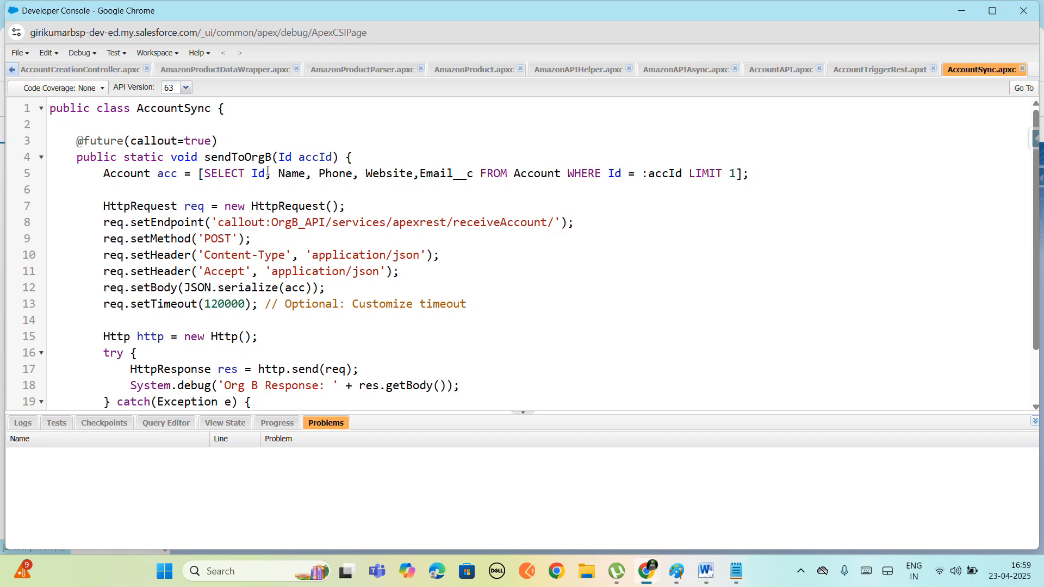
Step: Examine the AccountSync class: its callout endpoint to receiveAccount, POST method, timeout setting and response handling
double_click(237, 222)
left_click(318, 223, "shift")
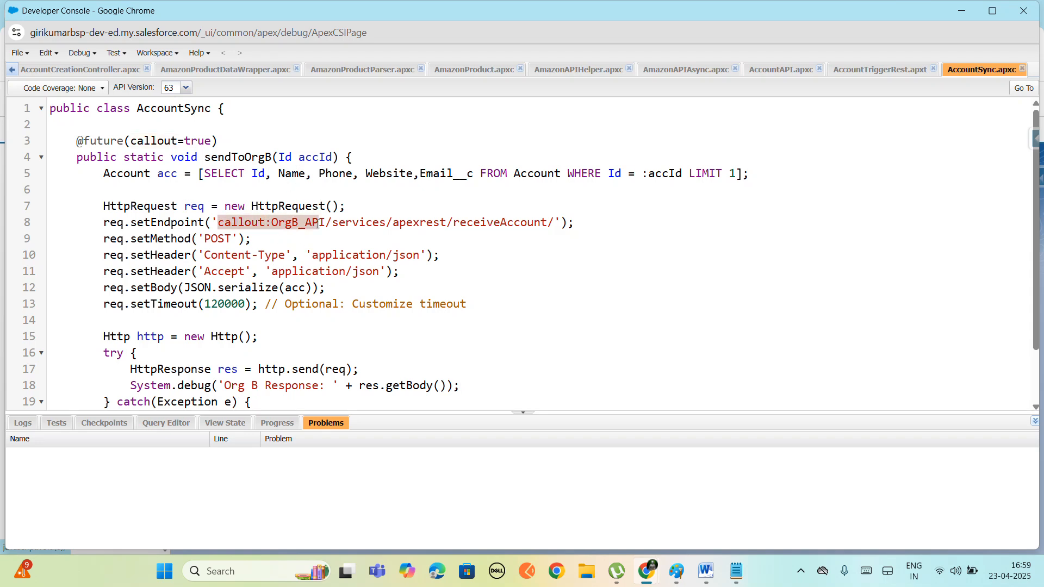
double_click(375, 224)
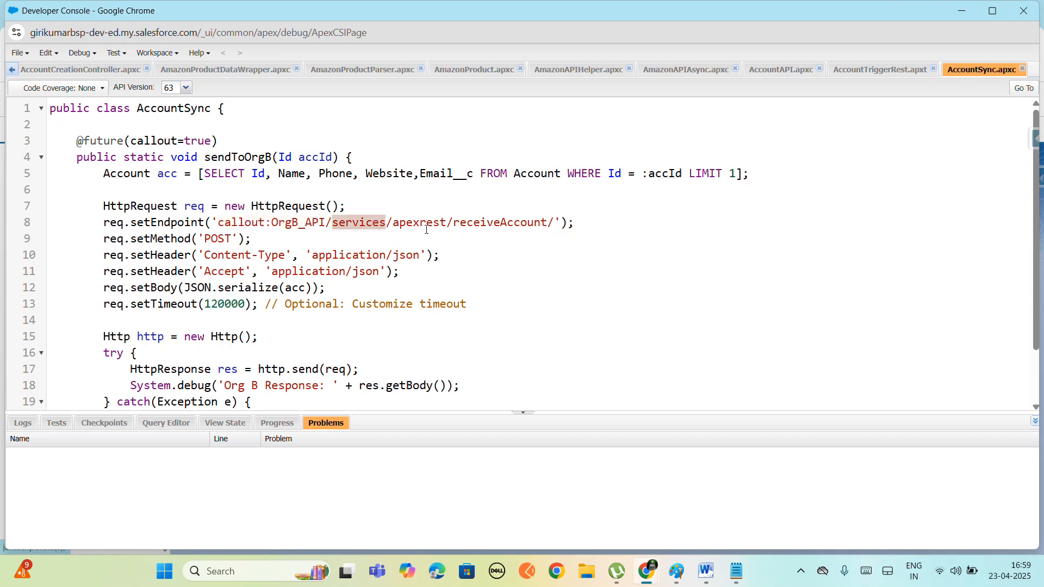
double_click(514, 224)
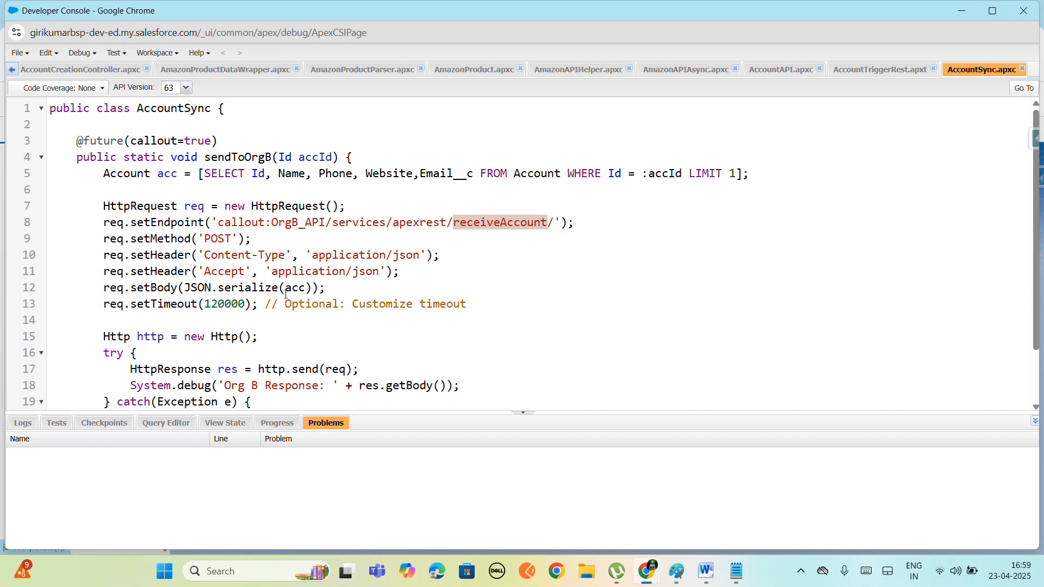
left_click(98, 304)
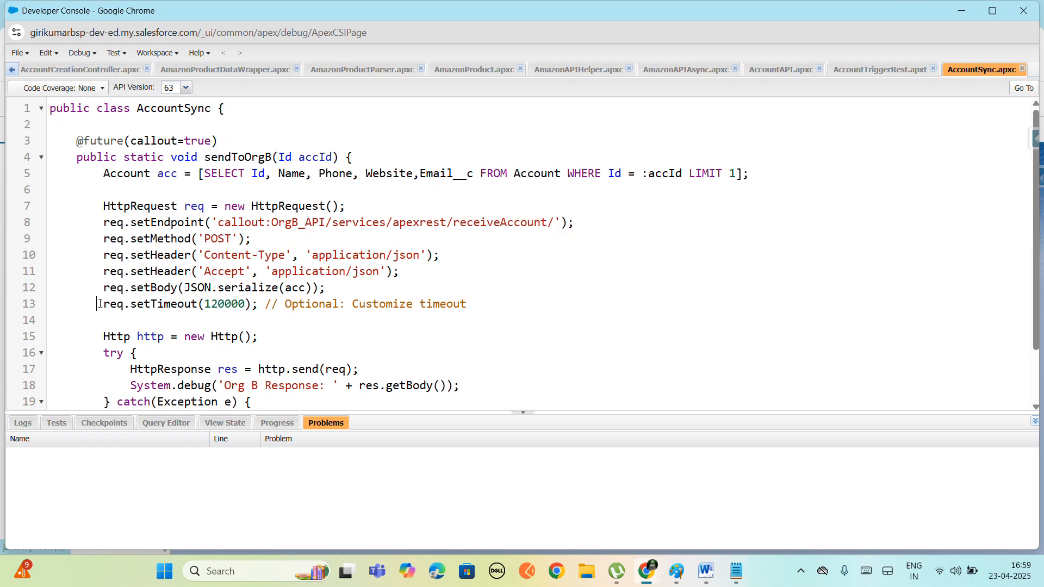
left_click(297, 302, "shift")
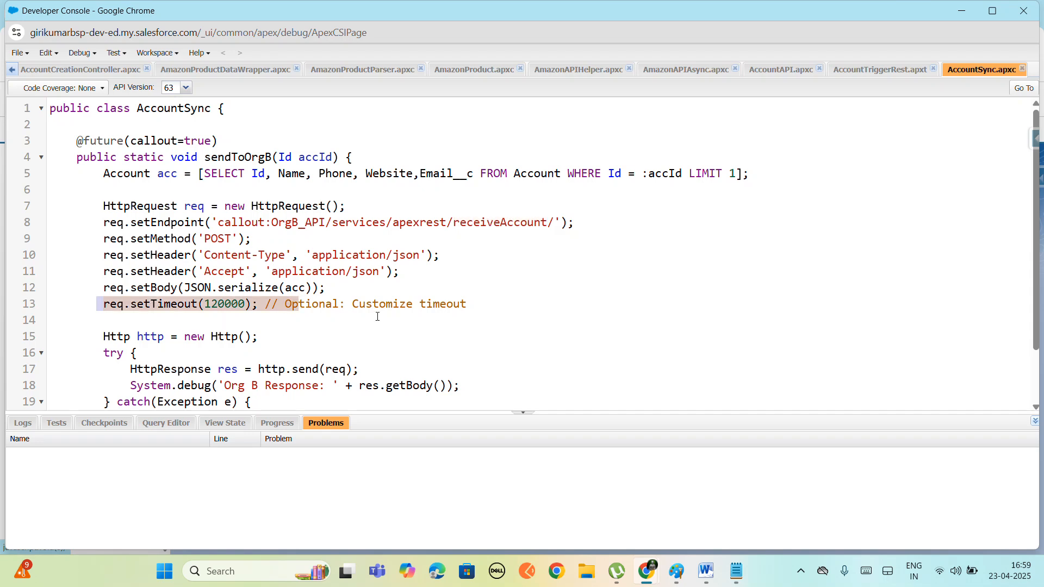
left_click(465, 304, "shift")
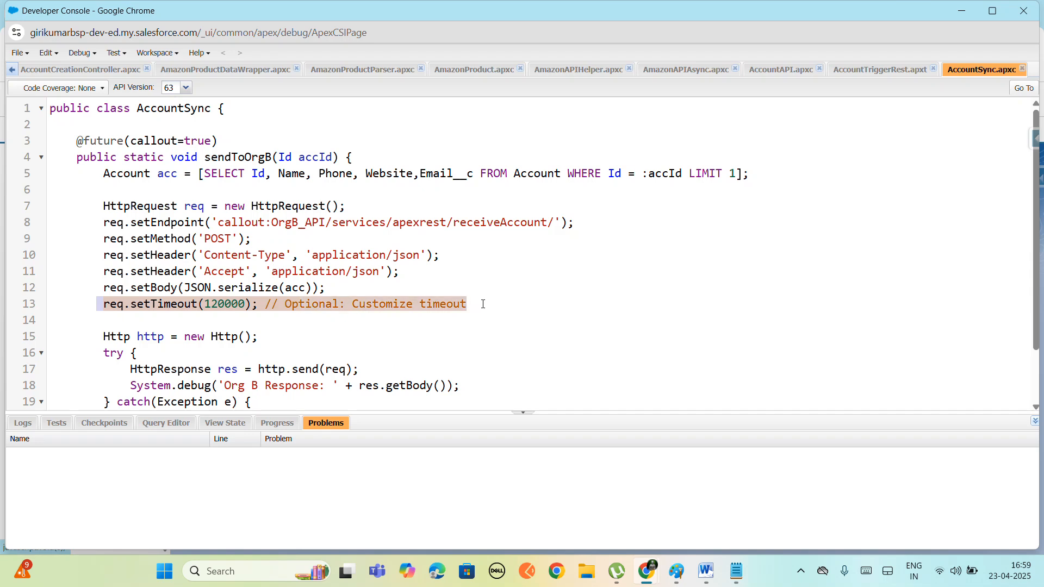
left_click(483, 304)
key("ctrl+End")
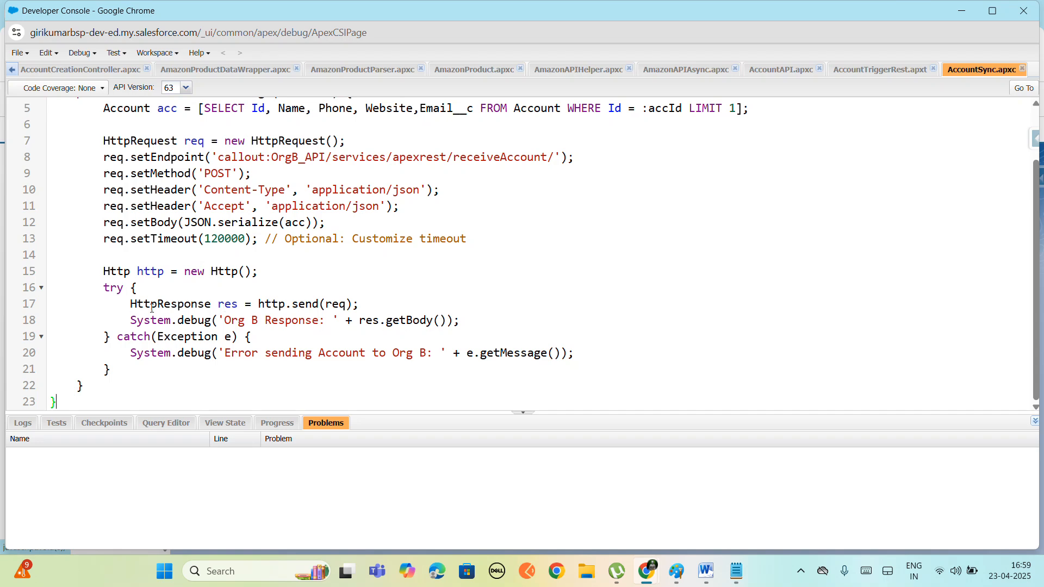
double_click(228, 305)
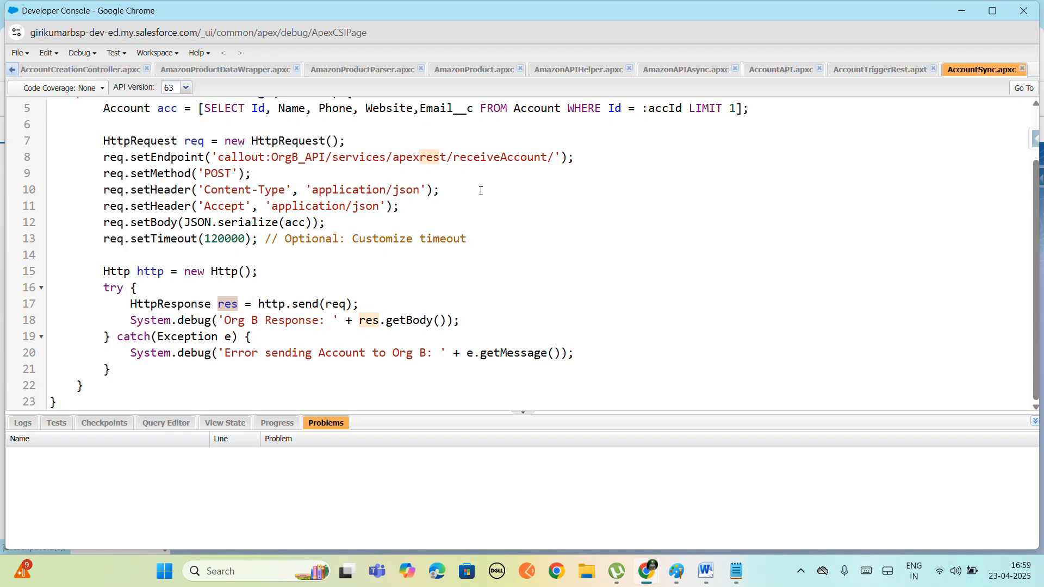
double_click(217, 174)
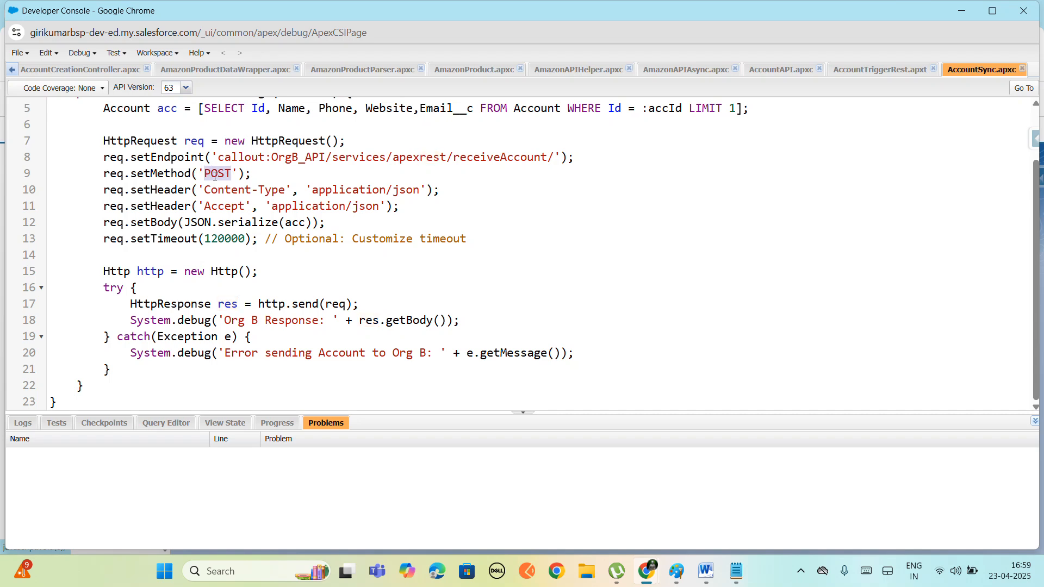
left_click(1038, 121)
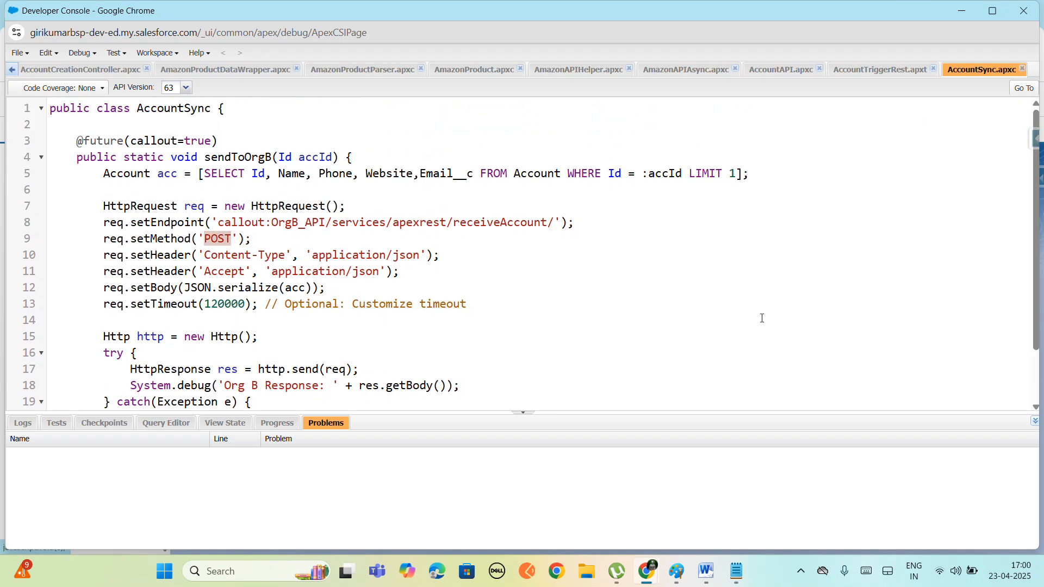
Step: Examine the AccountTriggerRest trigger and its call to the sendToOrgB method of AccountSync
left_click(895, 71)
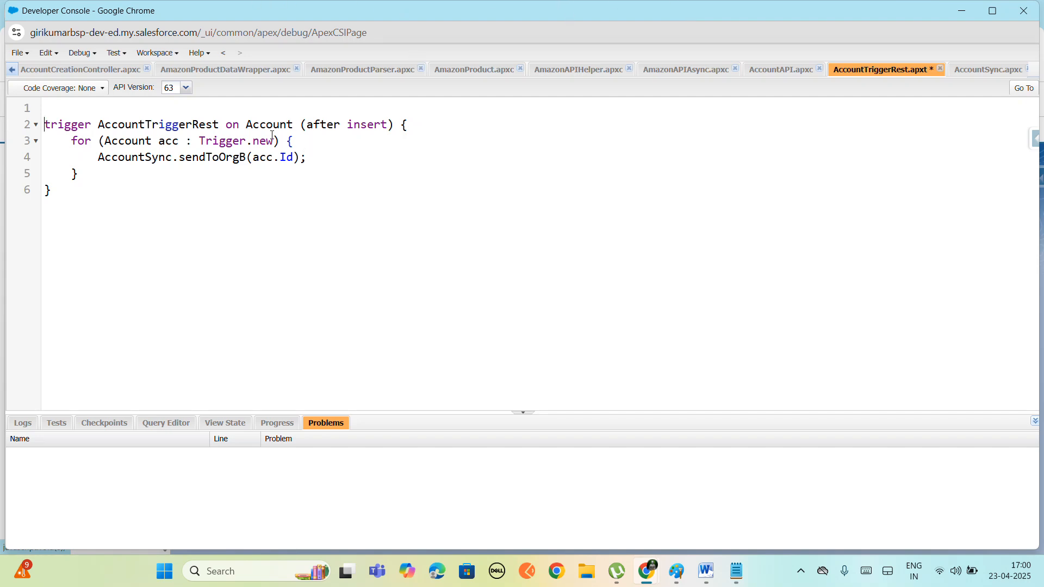
double_click(134, 157)
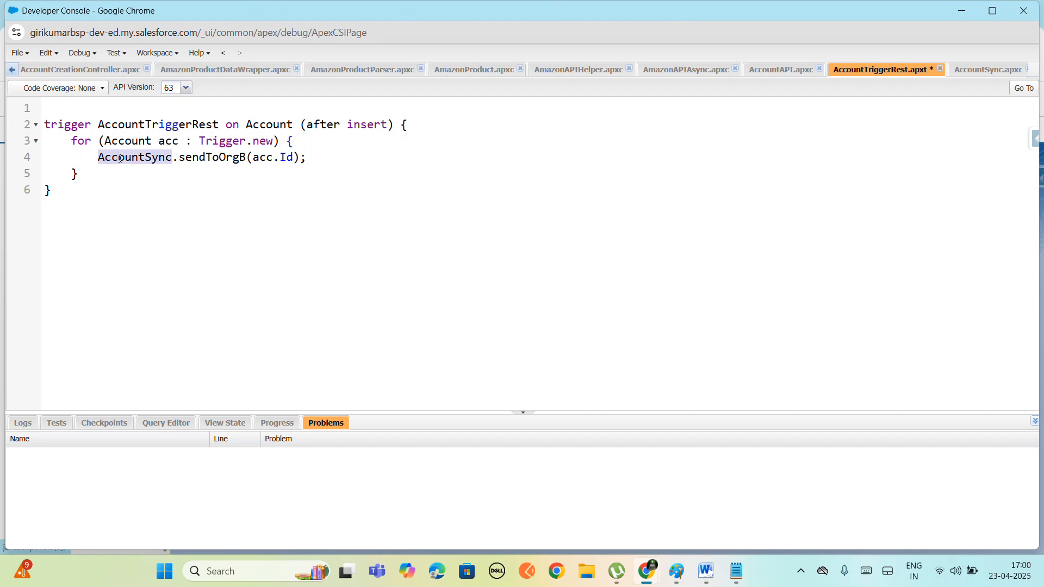
double_click(215, 158)
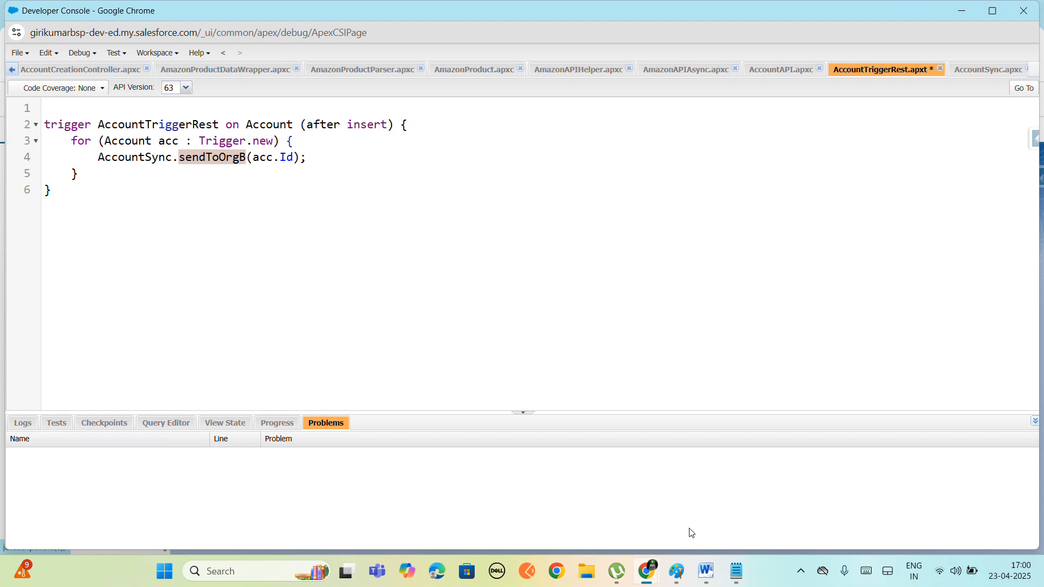
Step: Return to the source org's browser window and open the Accounts list in the Sales app
mouse_move(650, 576)
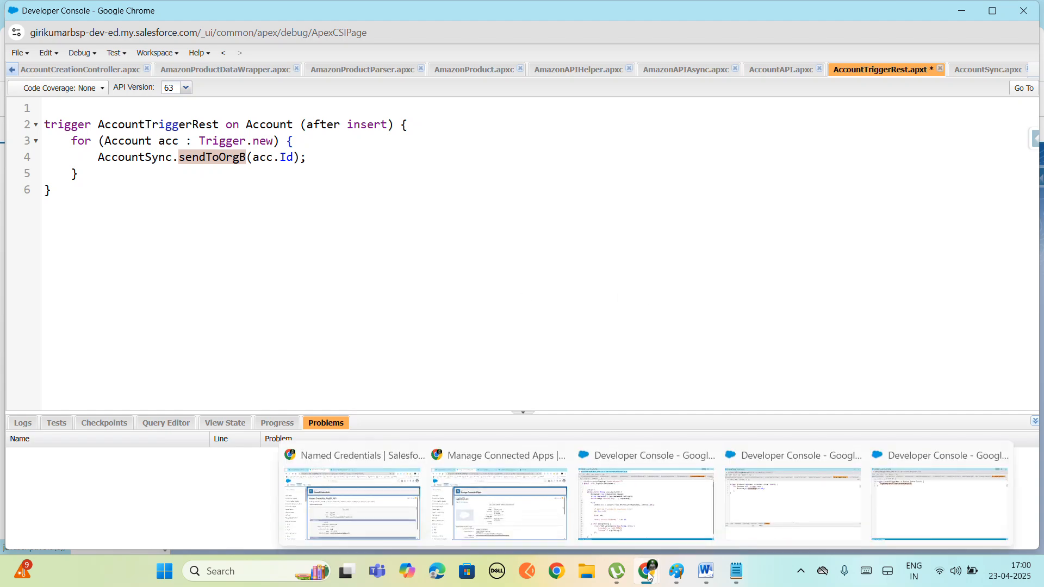
left_click(363, 527)
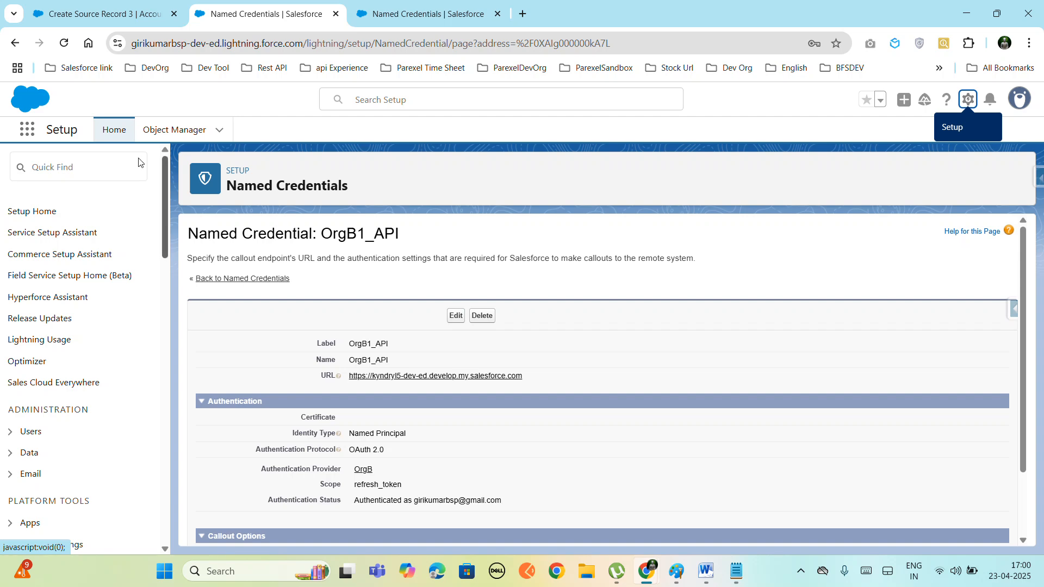
left_click(103, 14)
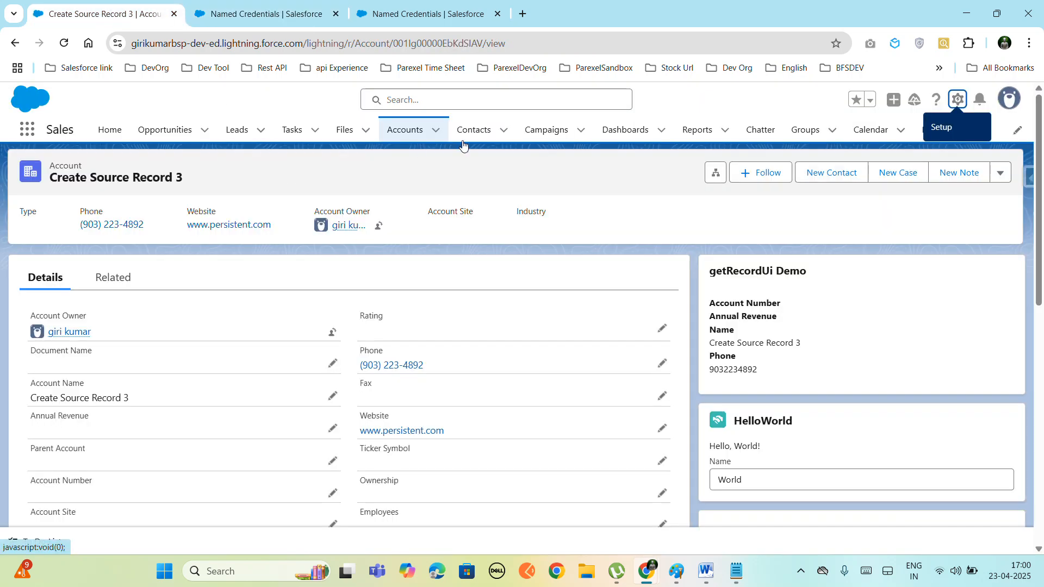
left_click(410, 133)
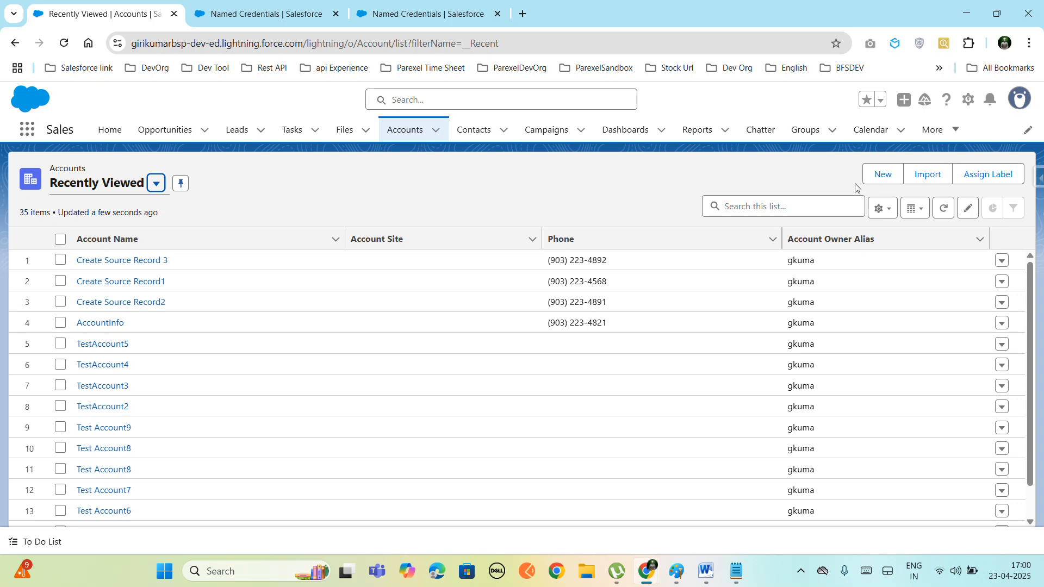
Step: Start a new account and name it "Create Source Record 4"
left_click(884, 179)
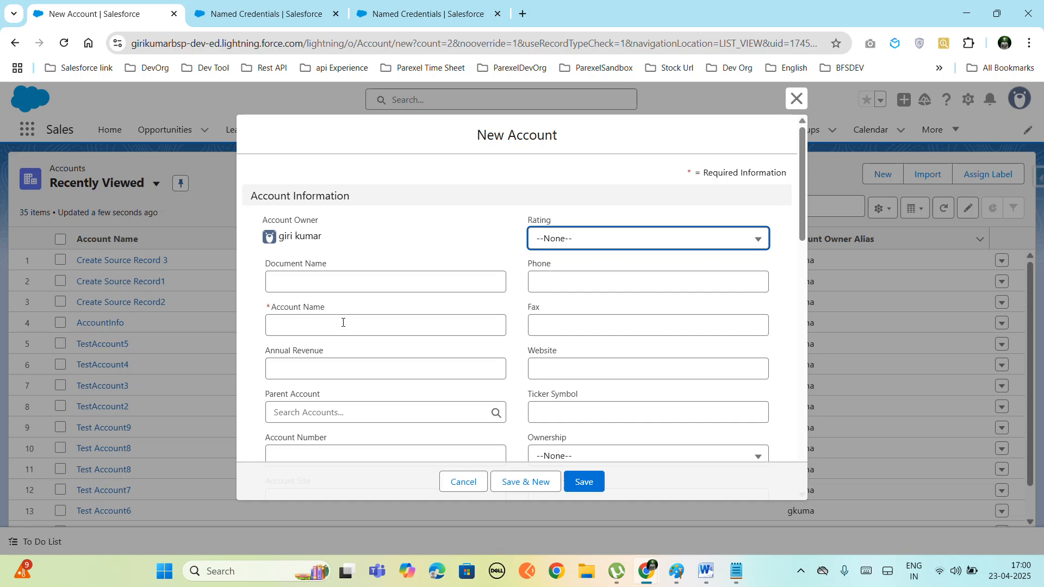
left_click(343, 322)
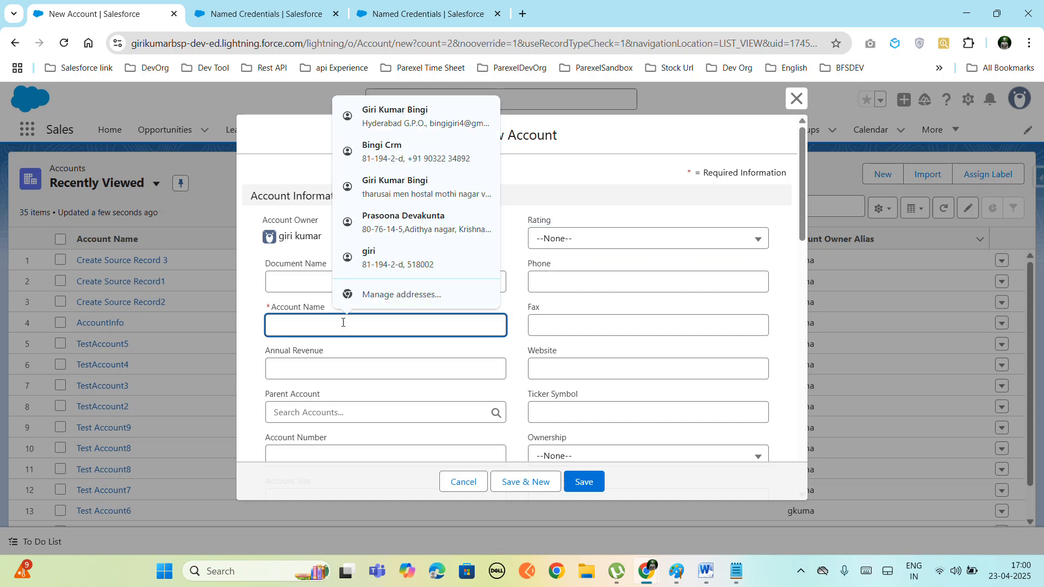
type("Create Source Record ")
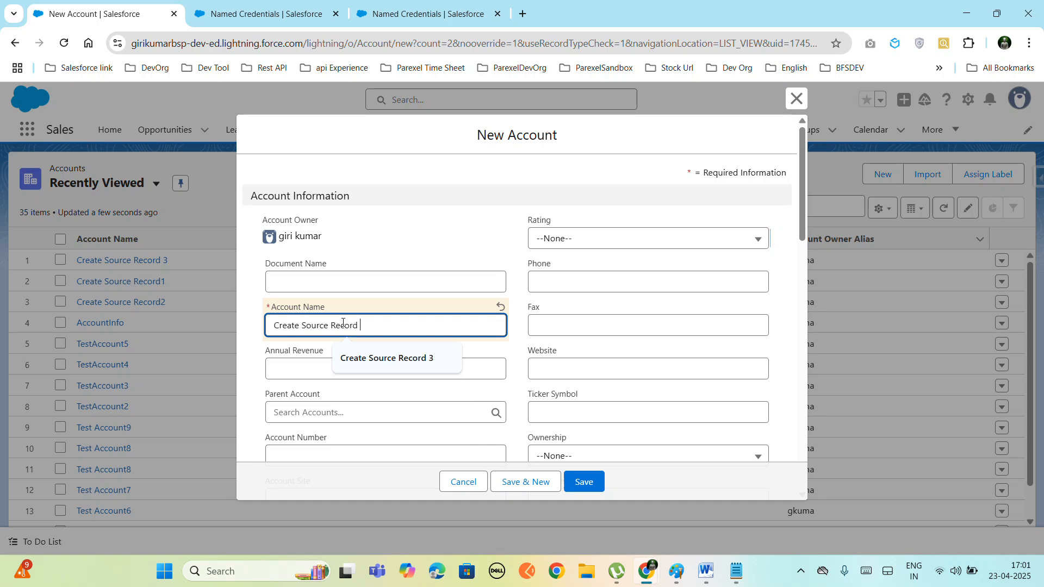
type("4")
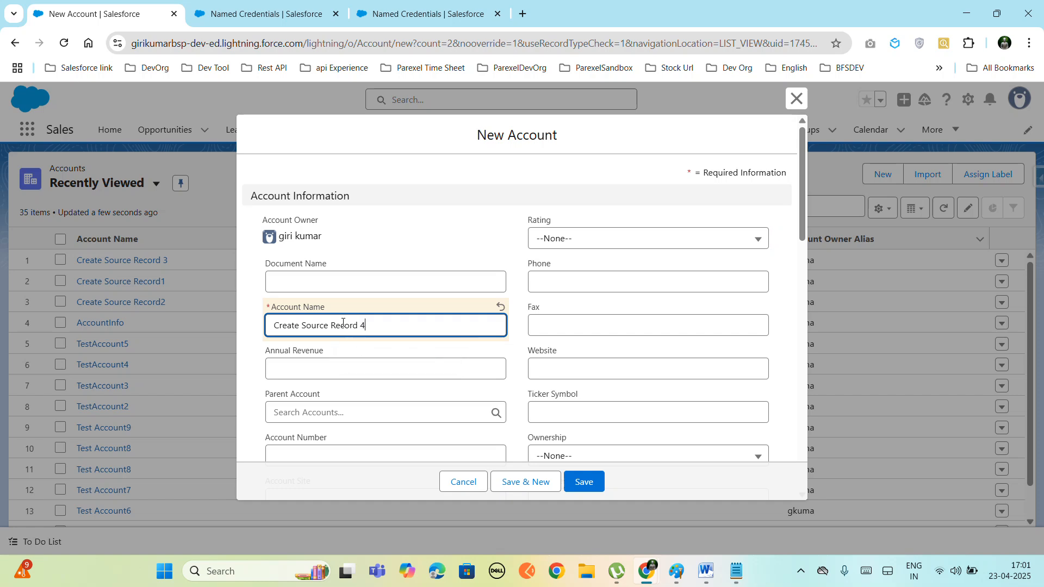
Step: Enter the phone number for the new account
left_click(569, 281)
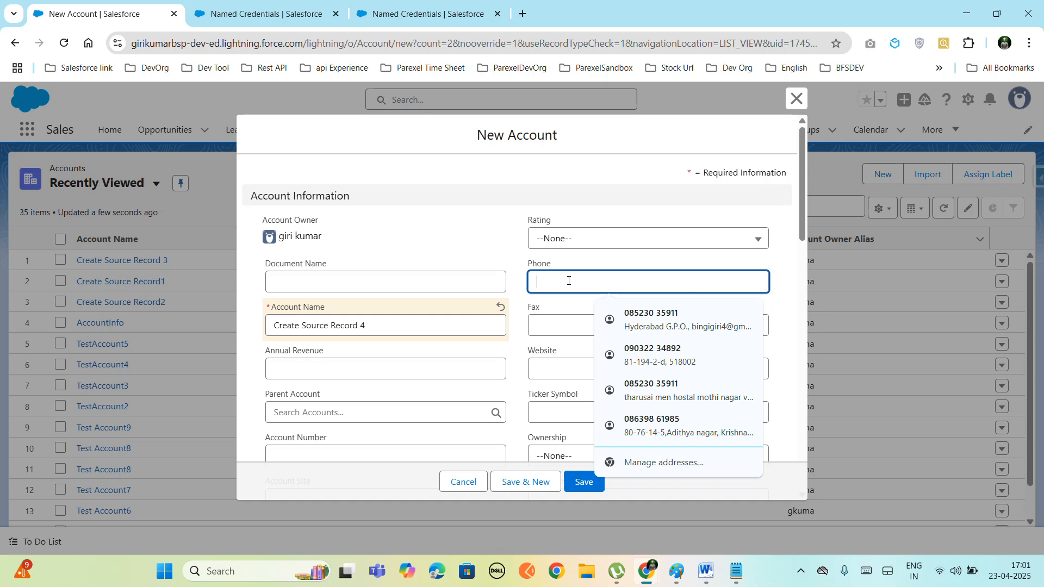
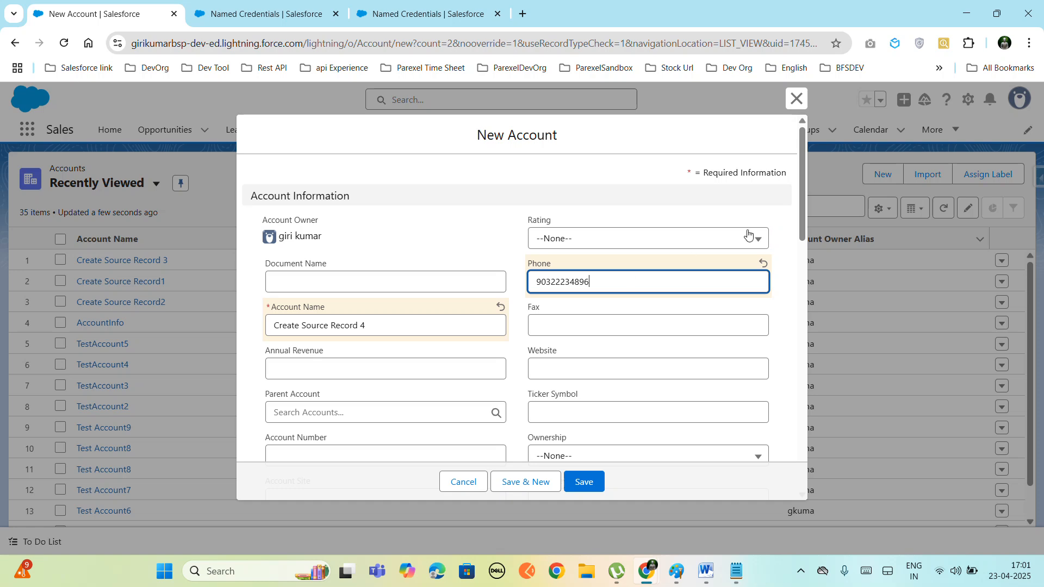
left_click(801, 237)
left_click_drag(800, 237, 806, 294)
left_click(552, 175)
type("w")
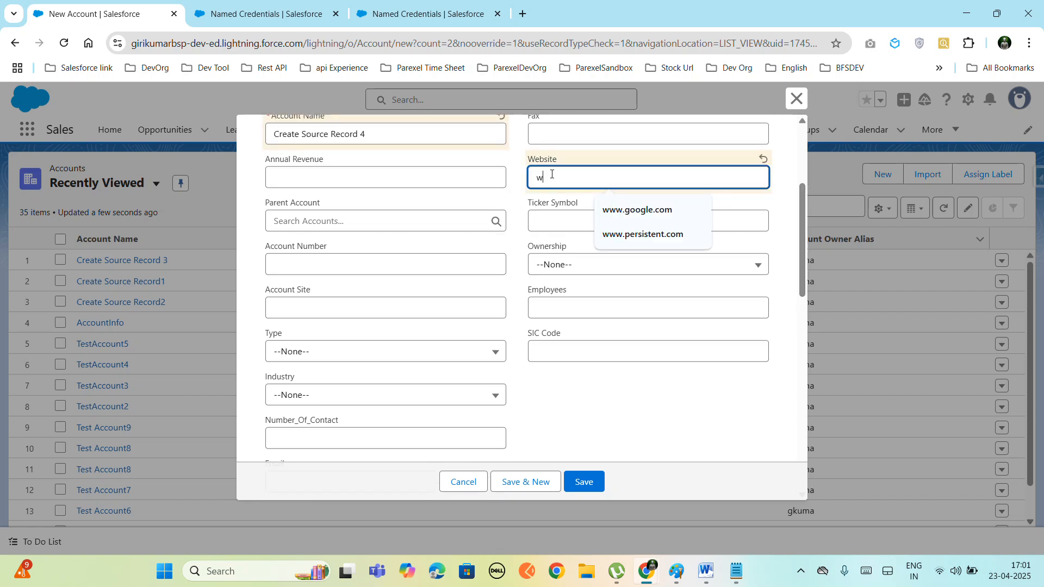
type("ww.sa")
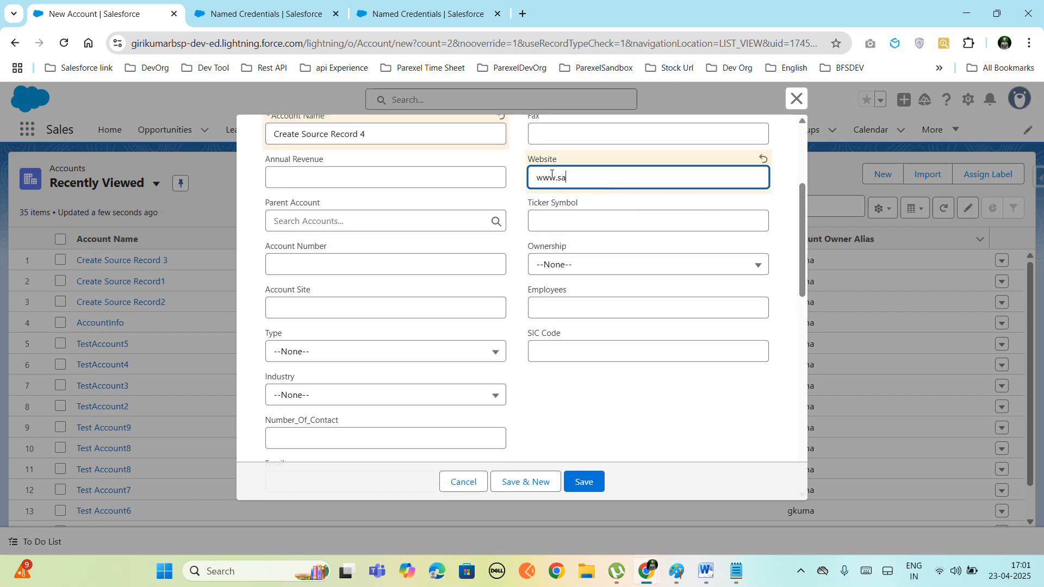
type("lesforce.com")
Step: Fill in the new account's email address
left_click_drag(802, 268, 817, 350)
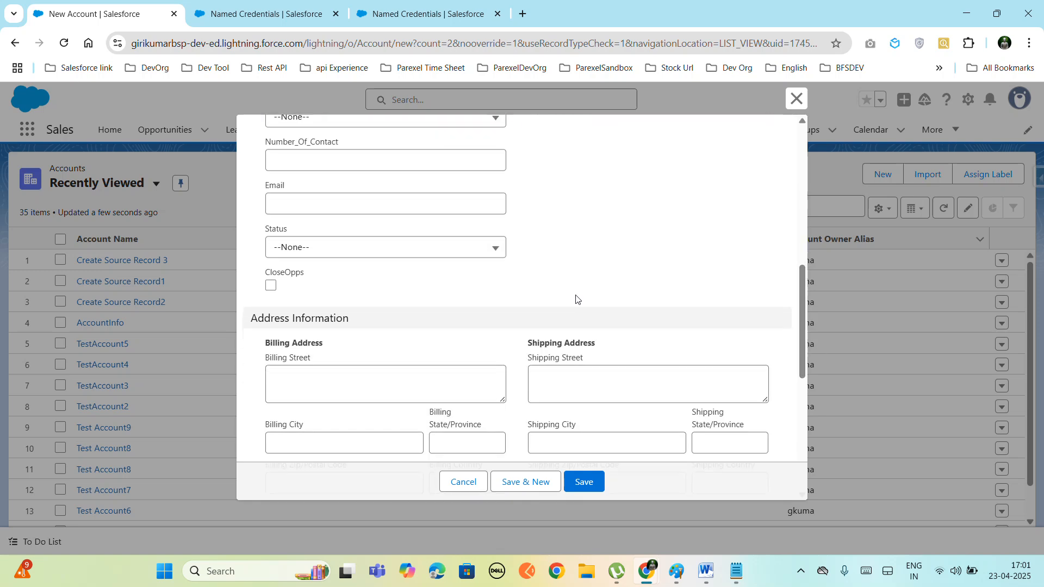
left_click(425, 201)
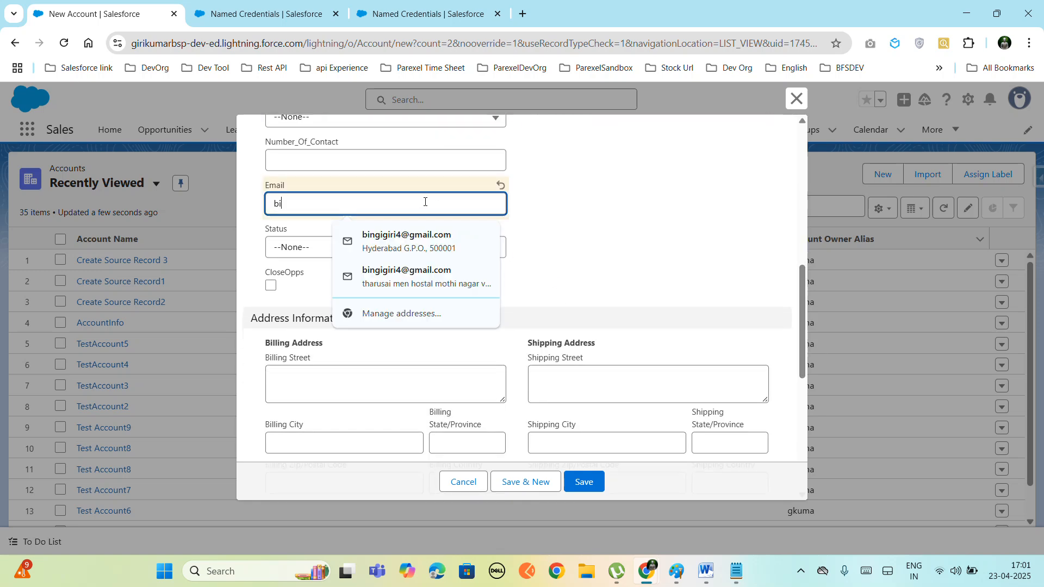
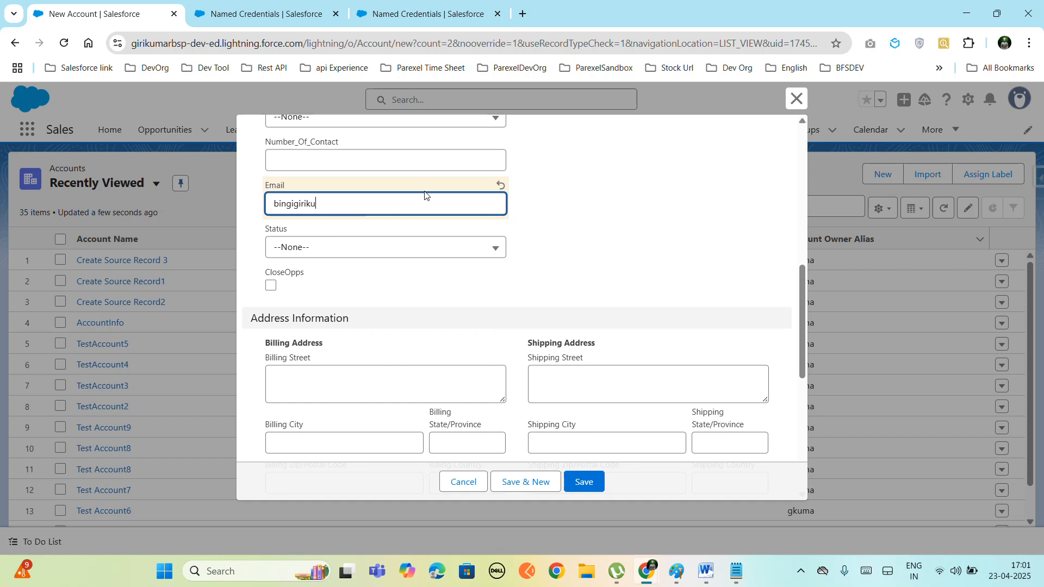
Step: Copy the account name "Create Source Record 4" from the unsaved form and switch to the target org's browser window
left_click_drag(802, 362, 805, 460)
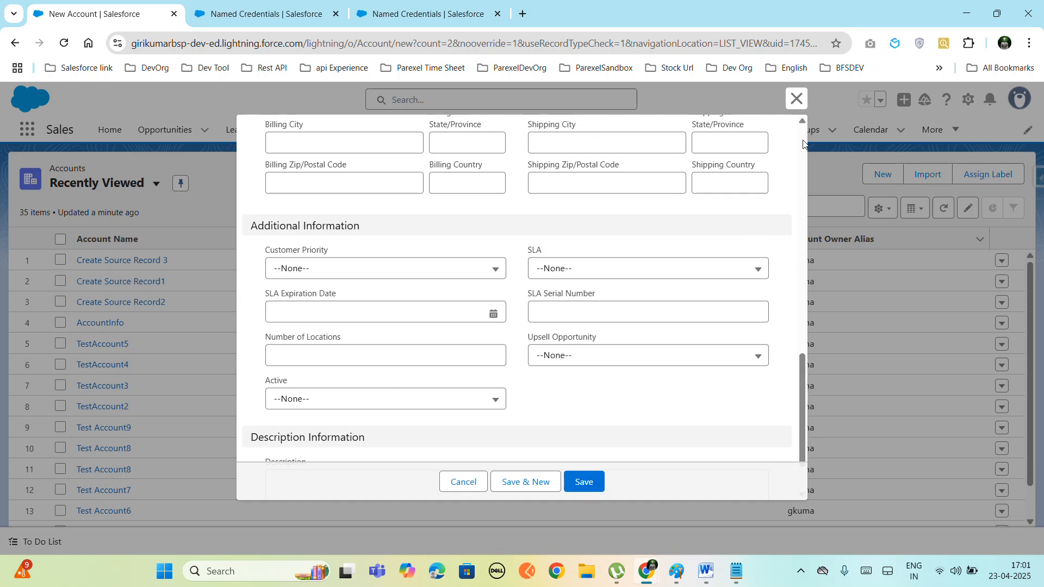
scroll(804, 143, "up", 10)
left_click_drag(384, 325, 266, 332)
key("ctrl+c")
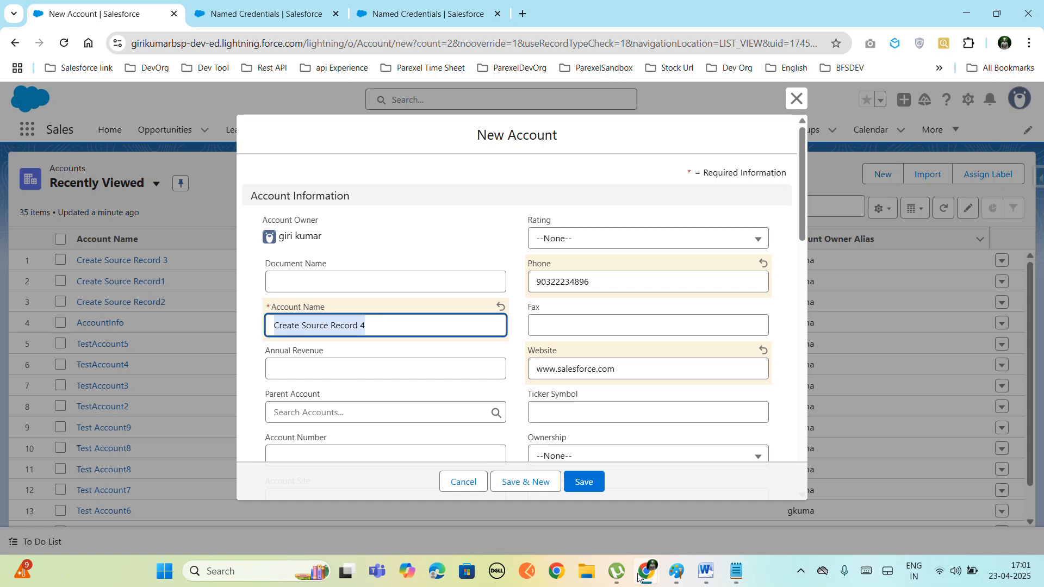
mouse_move(640, 576)
left_click(542, 503)
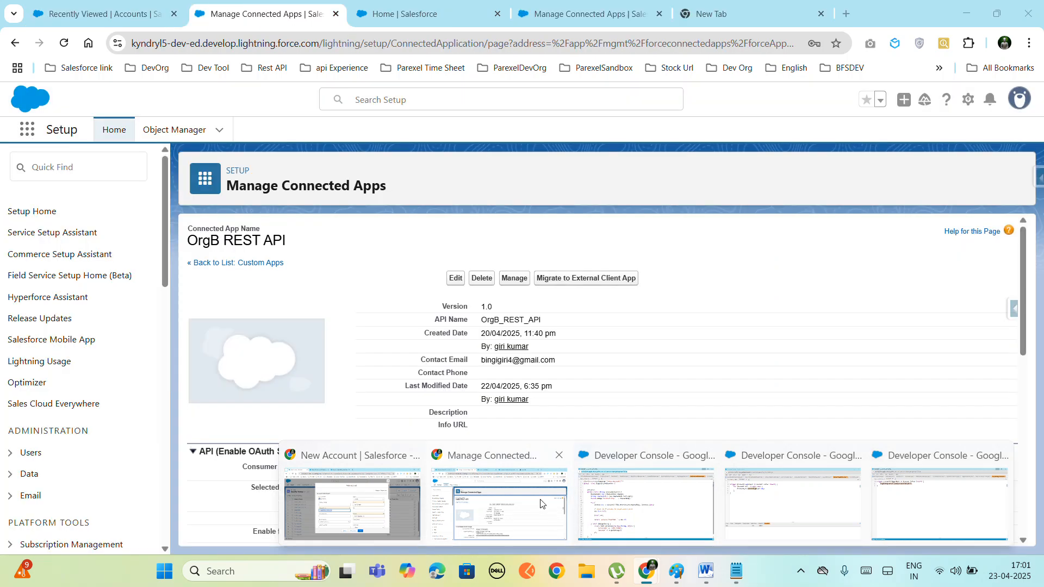
left_click(543, 504)
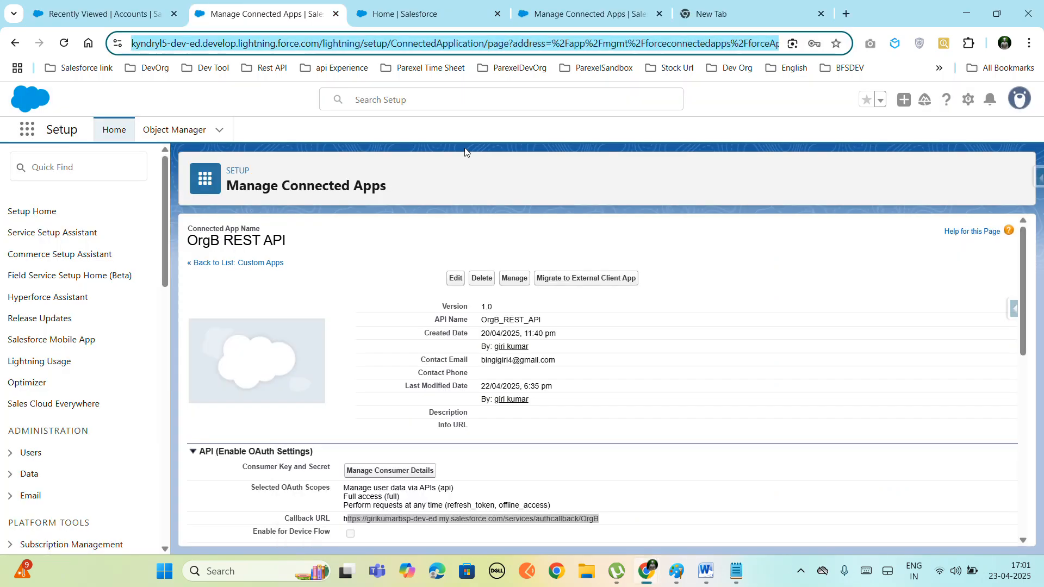
Step: Open the Sales app in the target org and go to its Accounts list
left_click(480, 22)
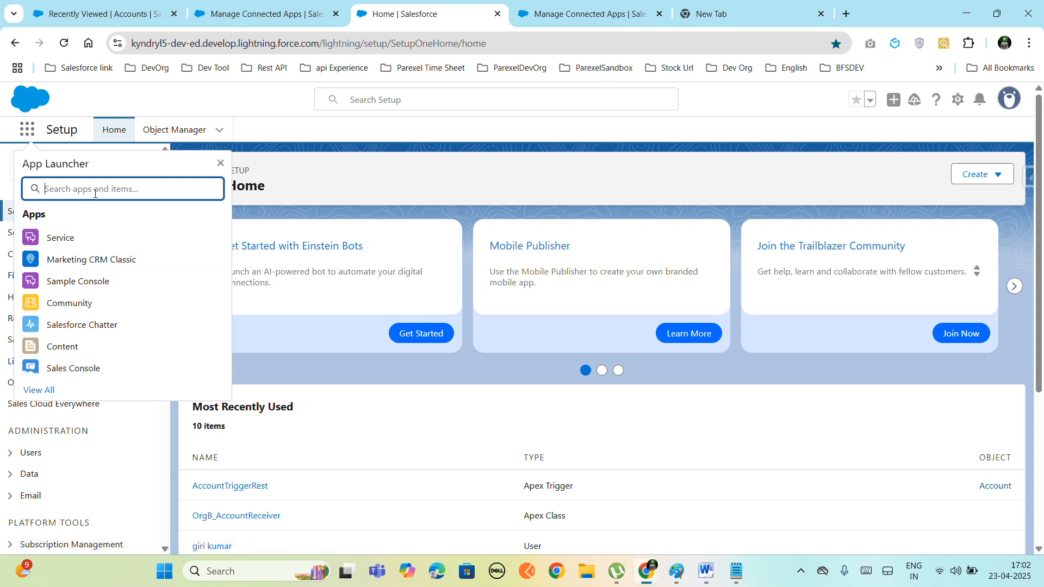
type("ssae")
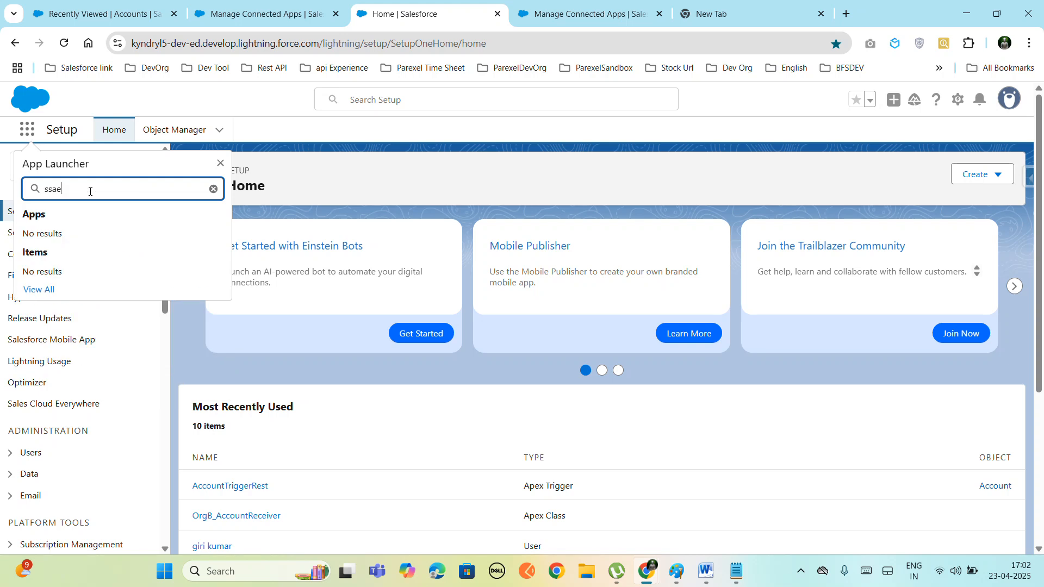
key("BackSpace")
key("BackSpace")
key("BackSpace")
type("ale")
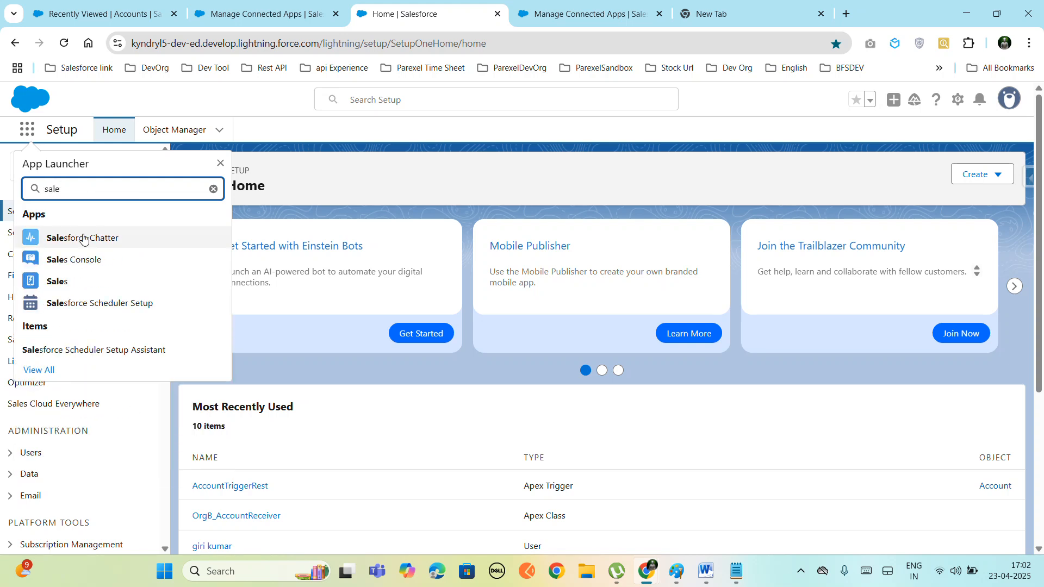
left_click(54, 282)
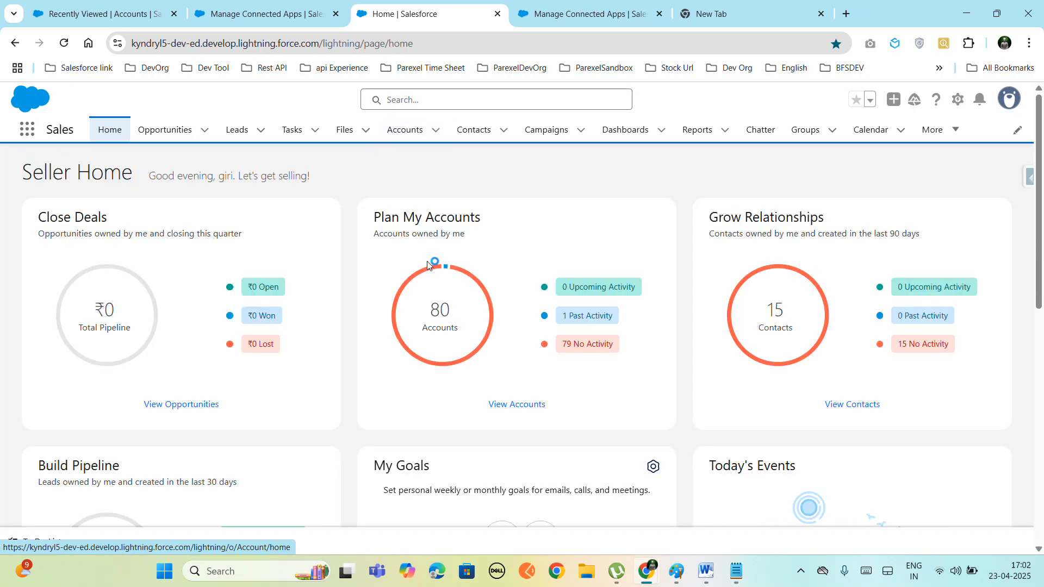
left_click(414, 138)
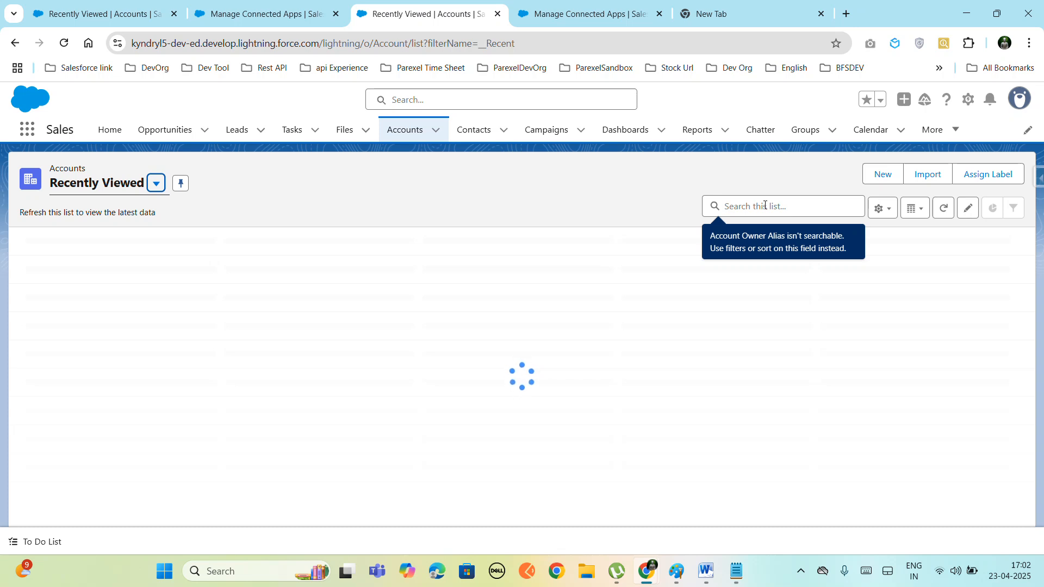
Step: Search the target org's recently viewed accounts for "Create Source Record 4"
left_click(765, 206)
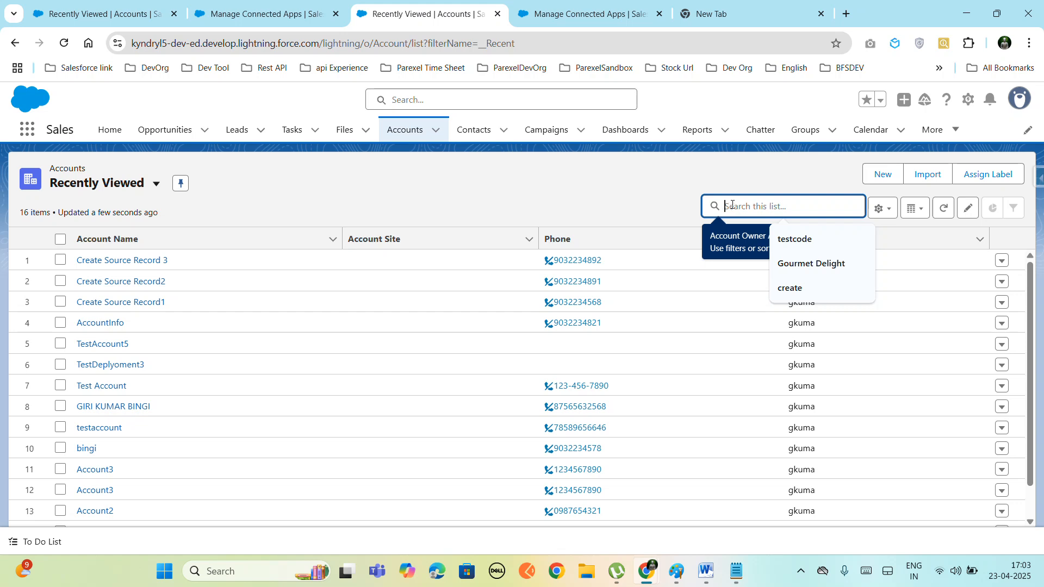
key("ctrl+v")
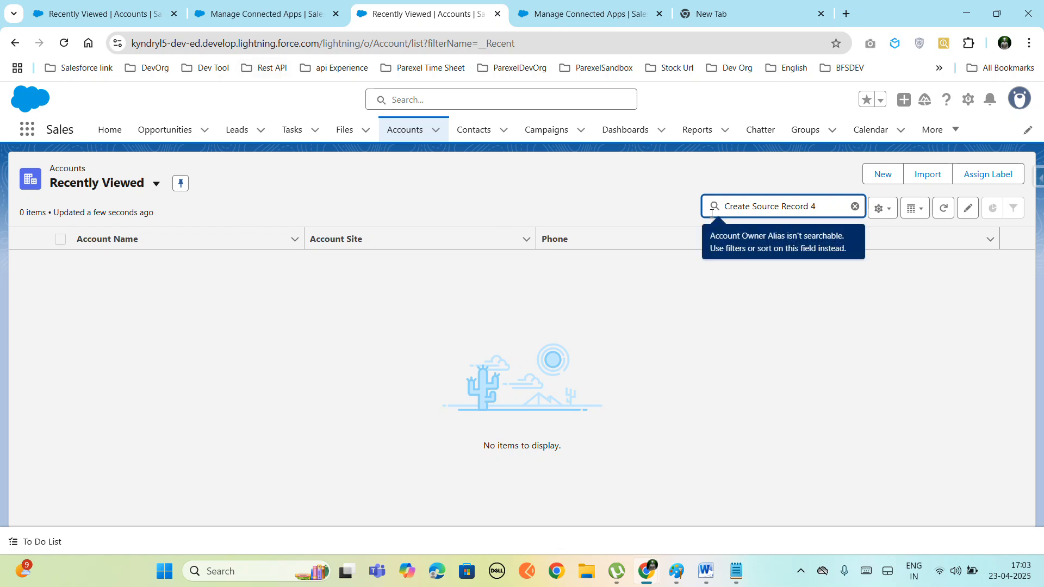
key("ctrl+a")
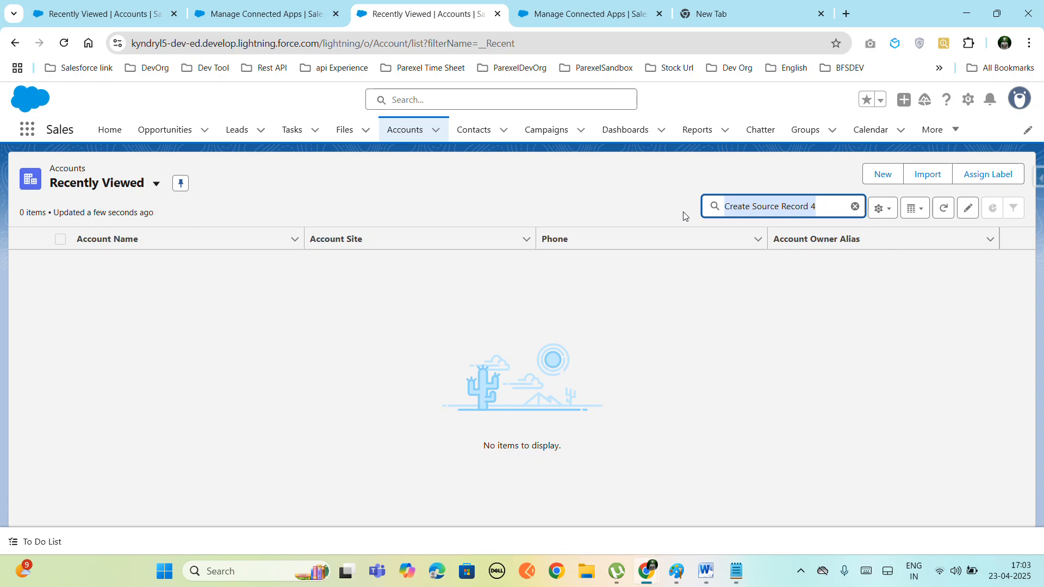
Step: Return to the source org's window, check the entered account fields and save the new account
key("alt+Tab")
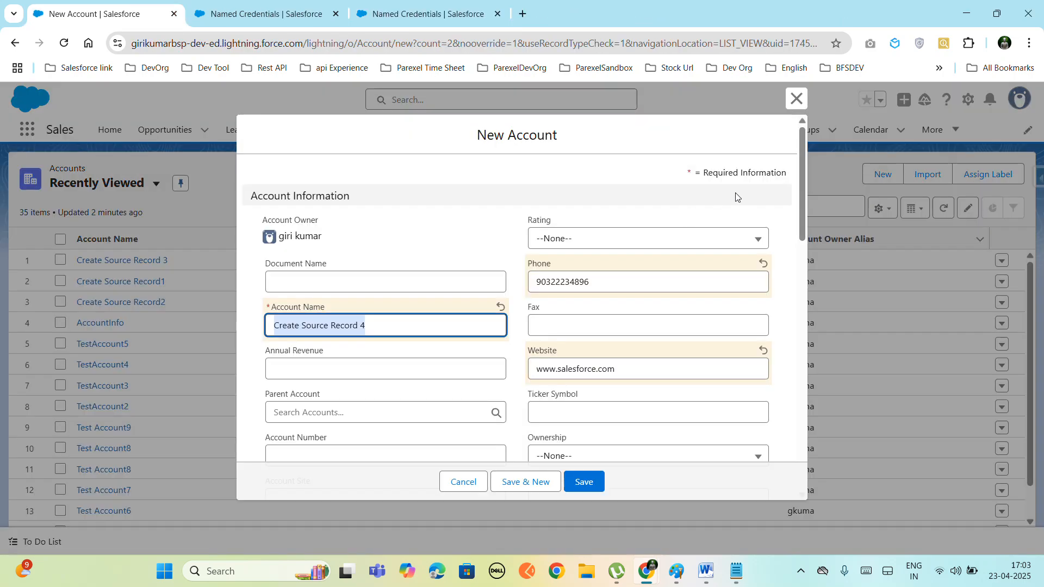
left_click_drag(136, 43, 340, 43)
left_click(406, 331)
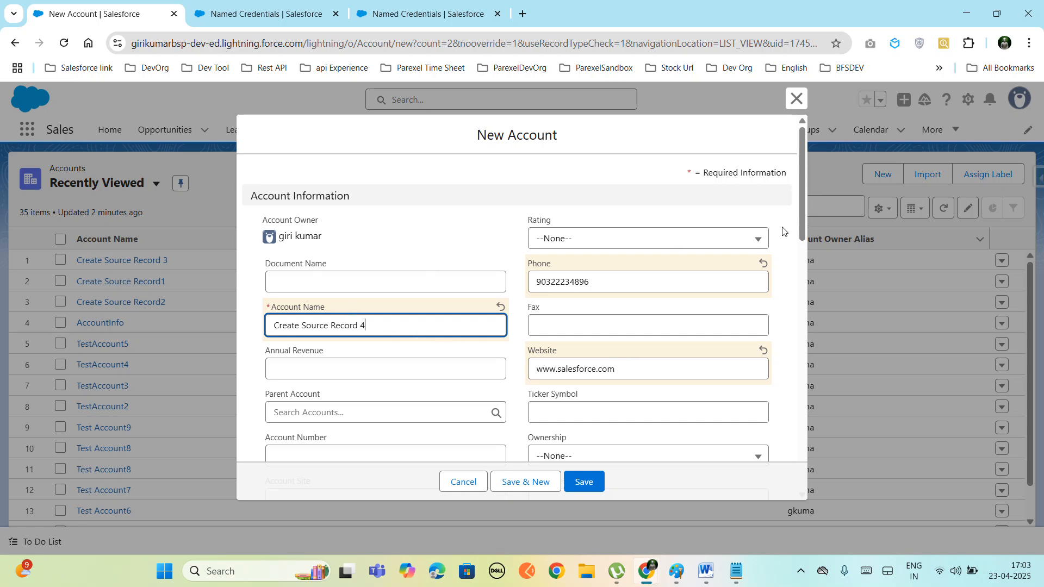
left_click_drag(800, 234, 807, 321)
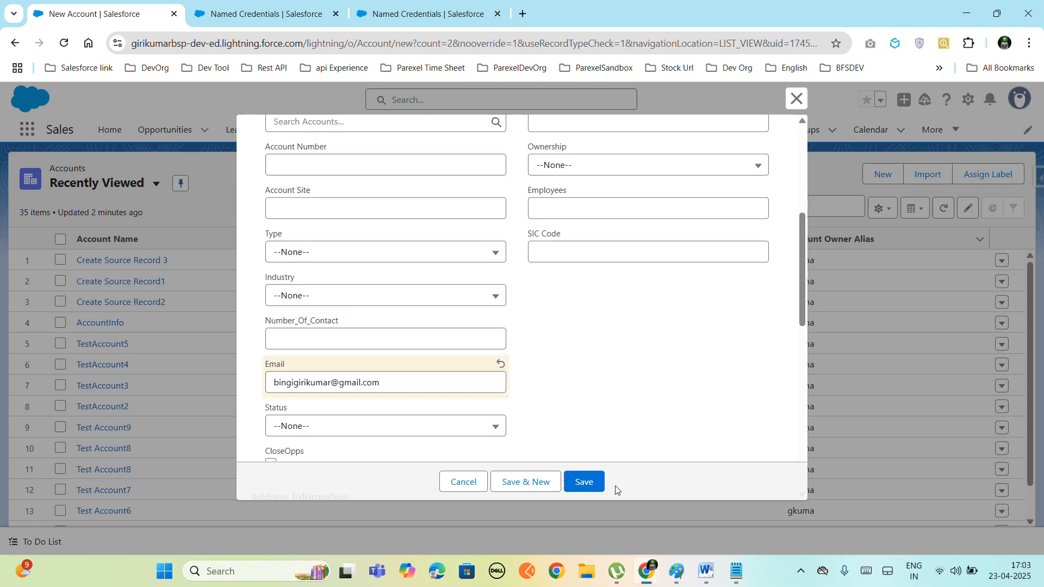
left_click(587, 489)
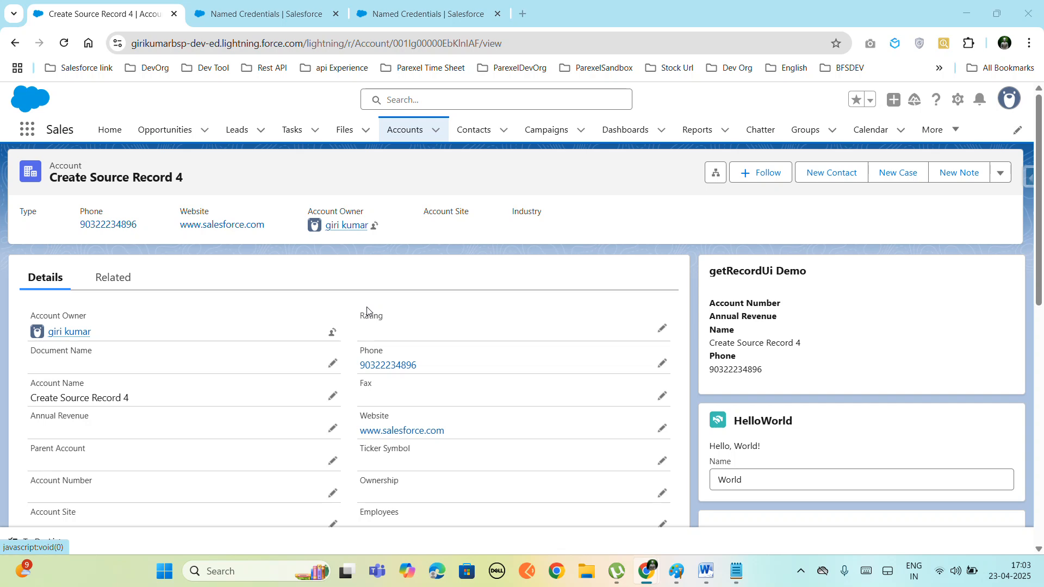
Step: Switch back to the target org's window and open the Create Source Record 4 account from Accounts
key("alt+Tab")
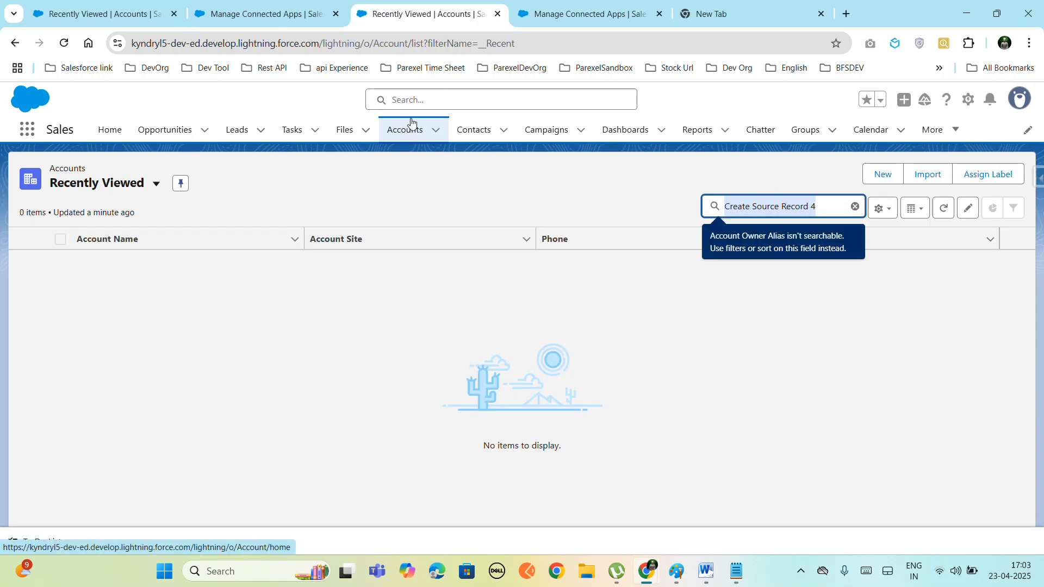
left_click(409, 131)
left_click(431, 242)
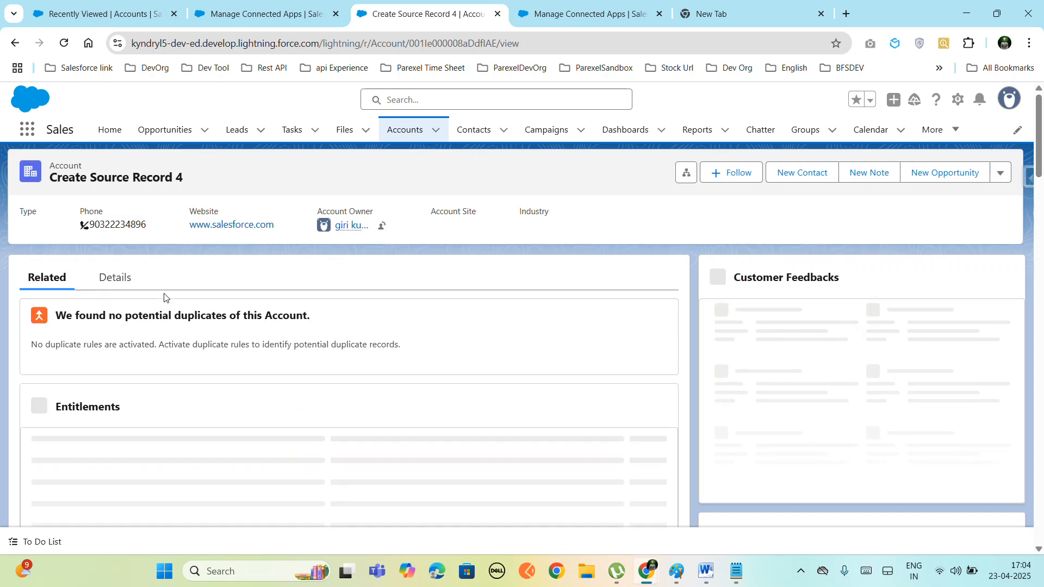
Step: Review the account's detail fields in the target org, including name, phone, website and email
left_click(257, 292)
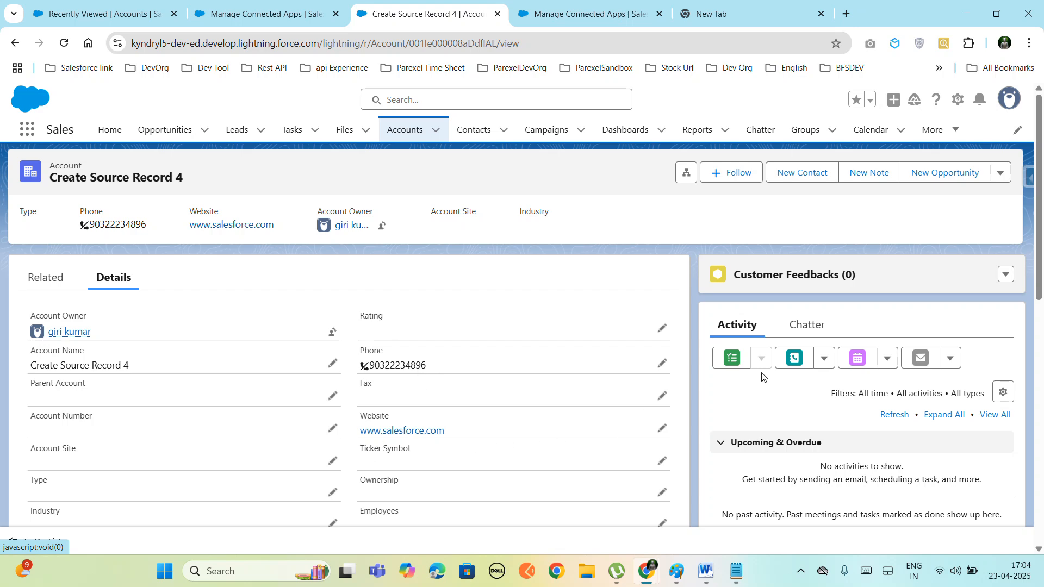
left_click_drag(1040, 258, 1040, 391)
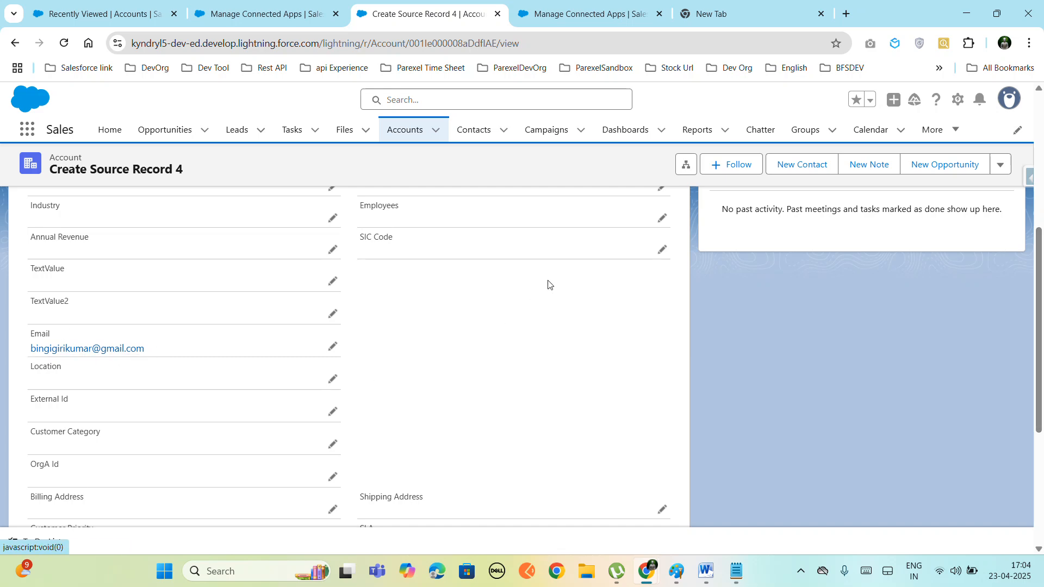
left_click(1043, 170)
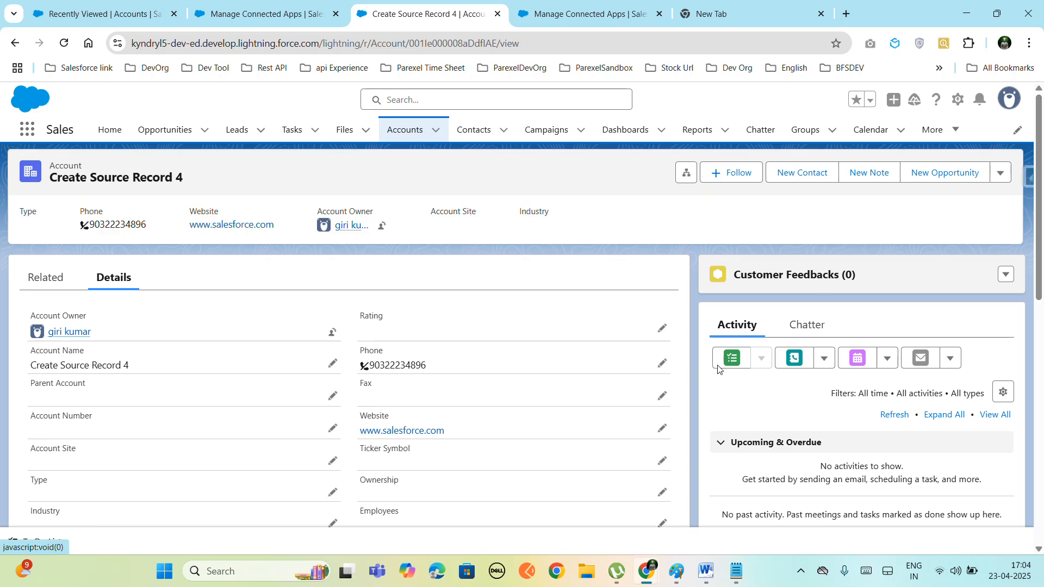
left_click(802, 571)
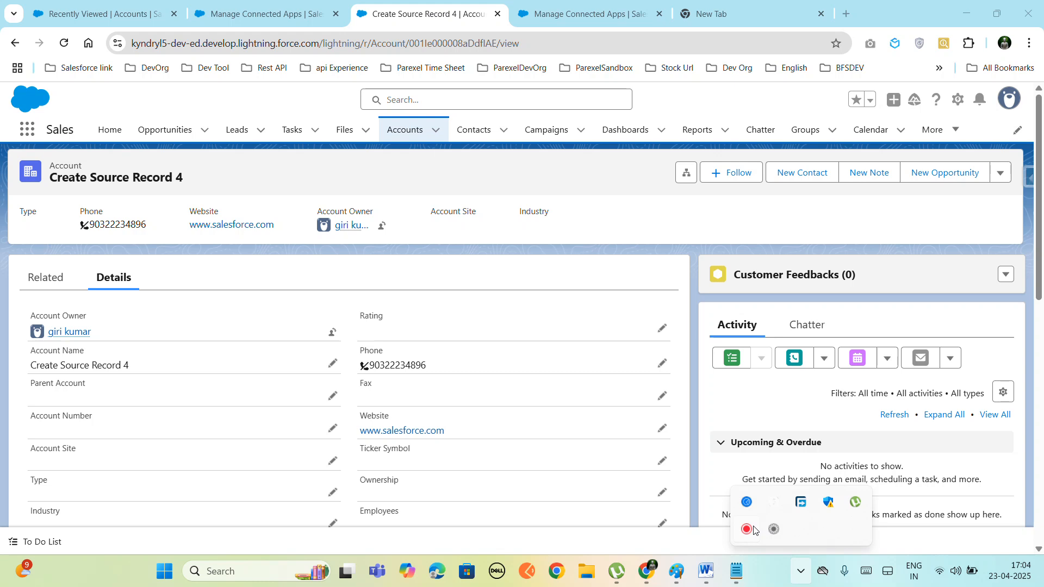